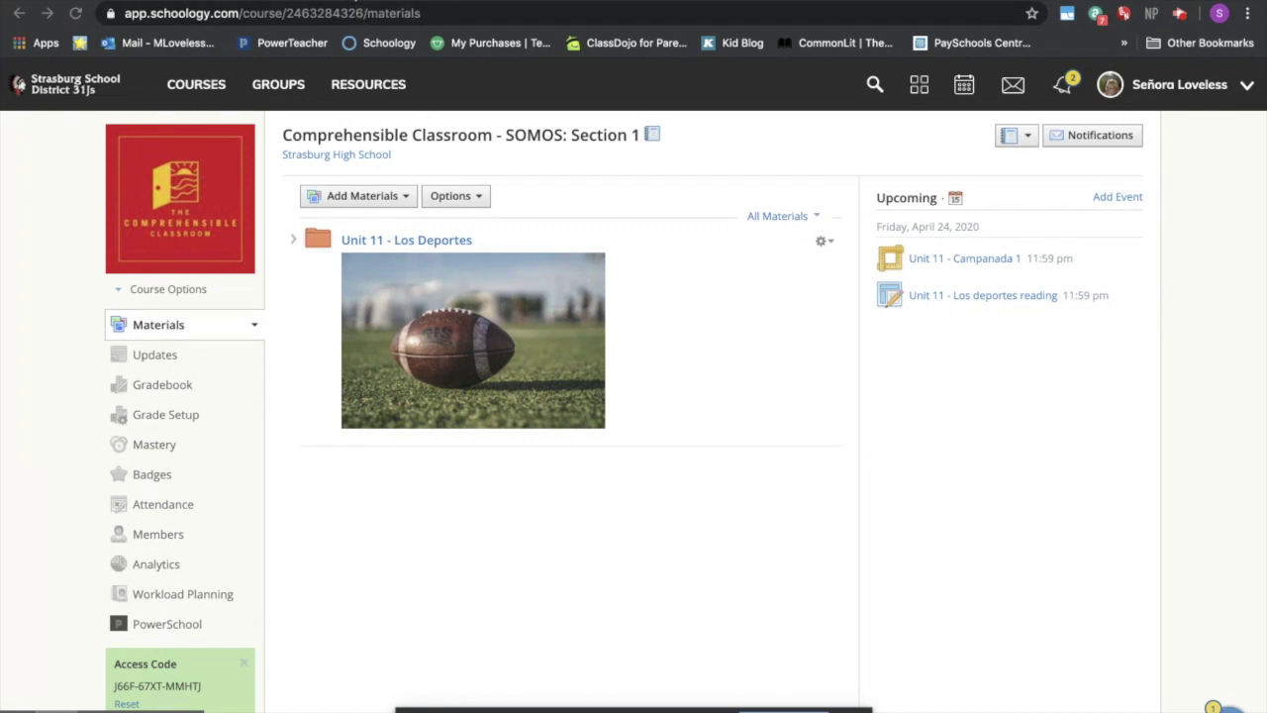
- Switch to the Google Drive tab showing the SOMOS 1 Unit 11 Distance Learning folder
left_click(415, 3)
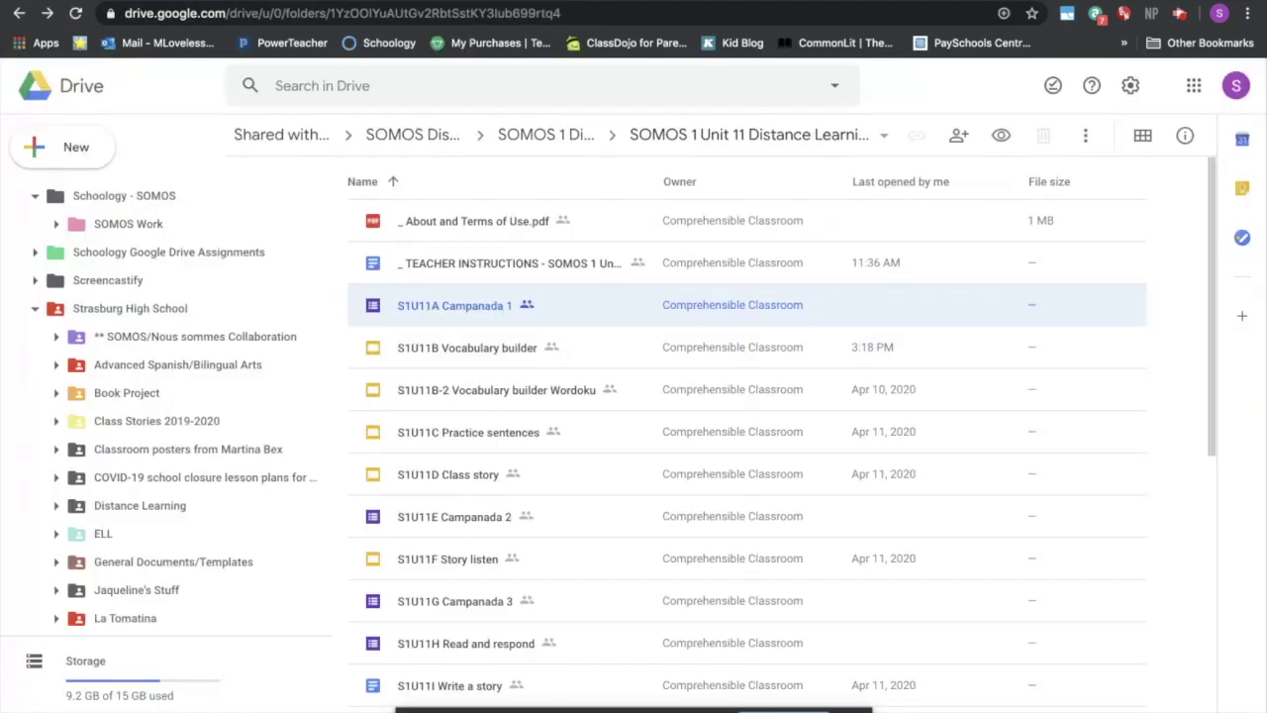
- Open the context menu for the S1U11A Campanada 1 file in Drive
right_click(566, 311)
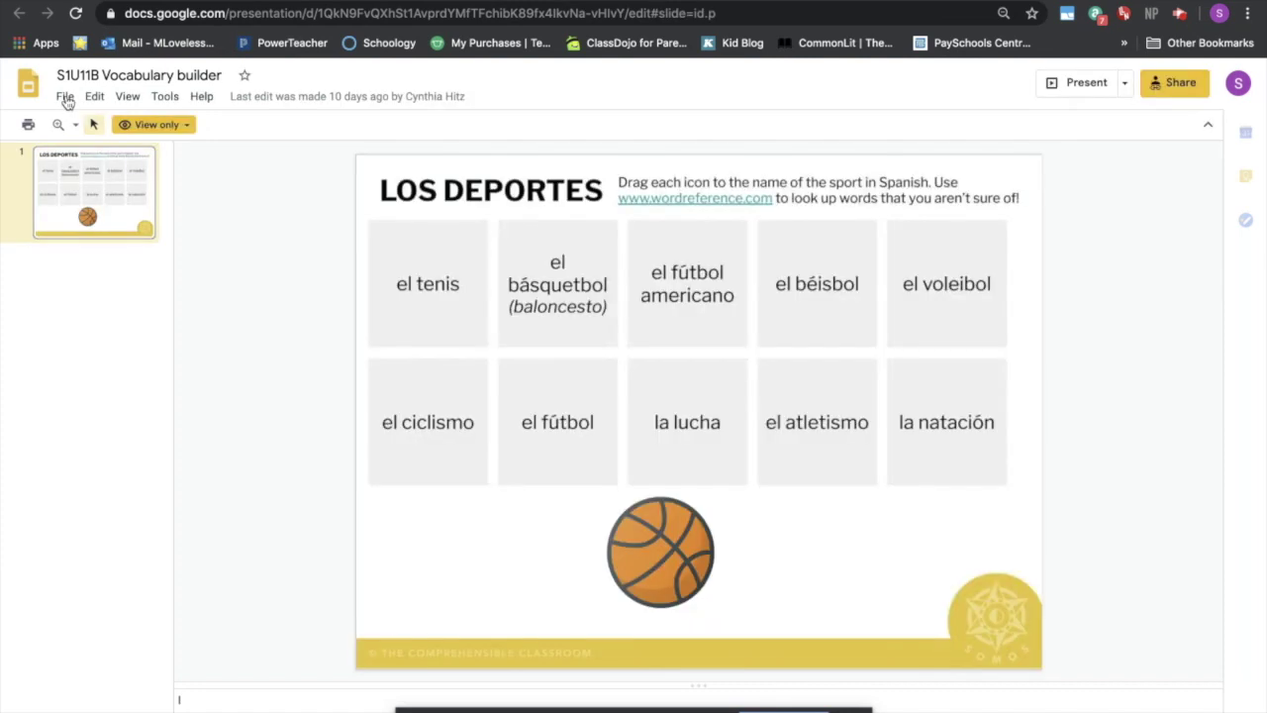
- Copy the entire presentation as 'ML - S1U11B Vocabulary builder' and close the Slides tab
left_click(64, 98)
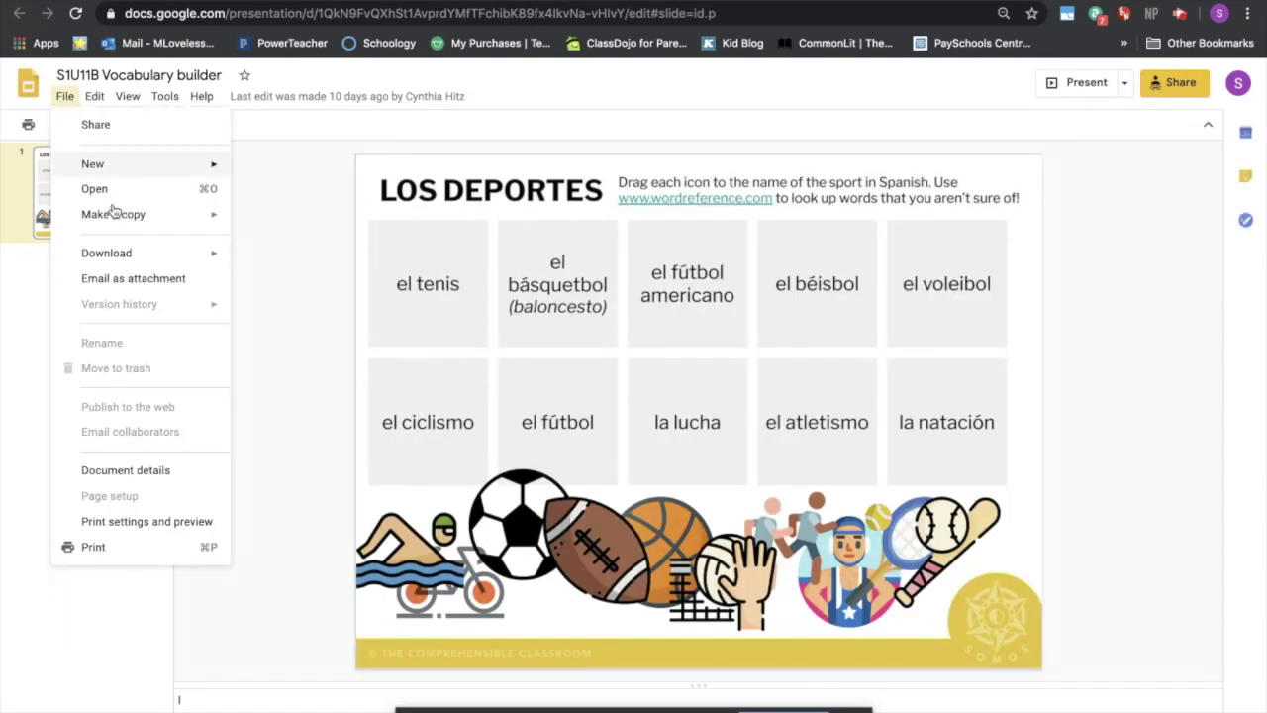
mouse_move(113, 211)
left_click(274, 223)
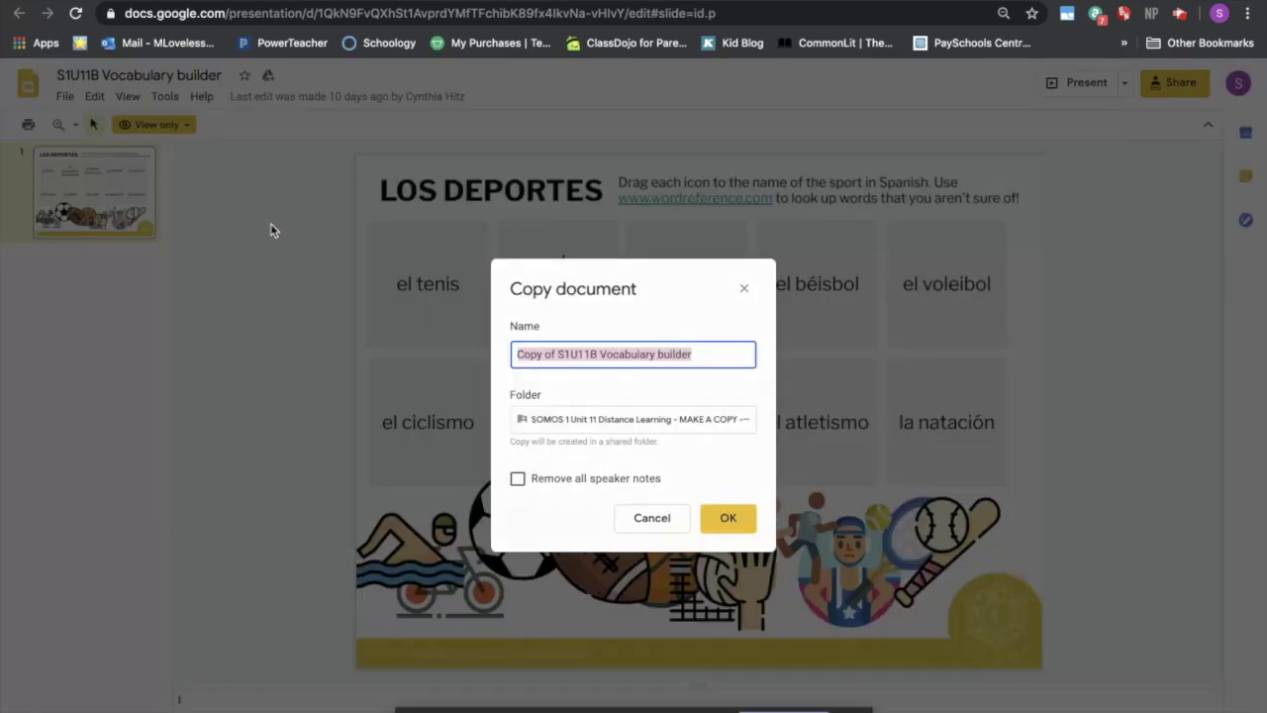
left_click(560, 353)
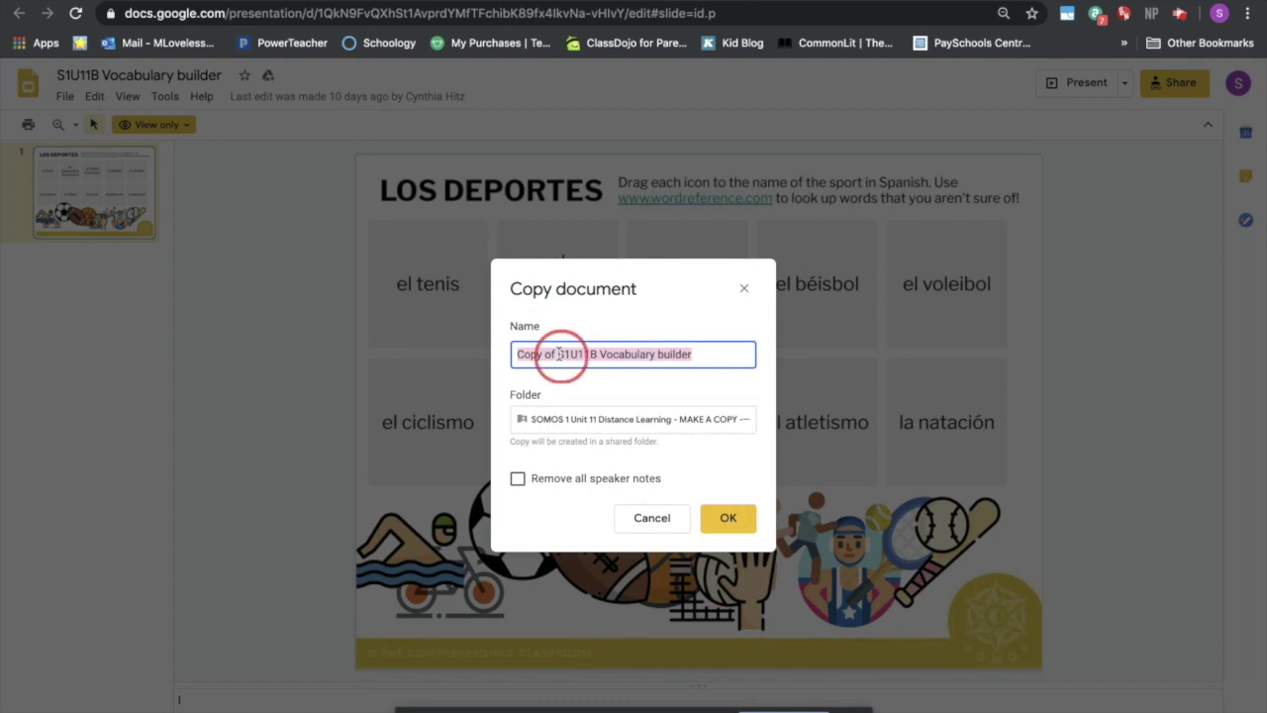
key("BackSpace")
key("BackSpace")
key("BackSpace")
key("BackSpace")
key("BackSpace")
key("BackSpace")
key("BackSpace")
key("BackSpace")
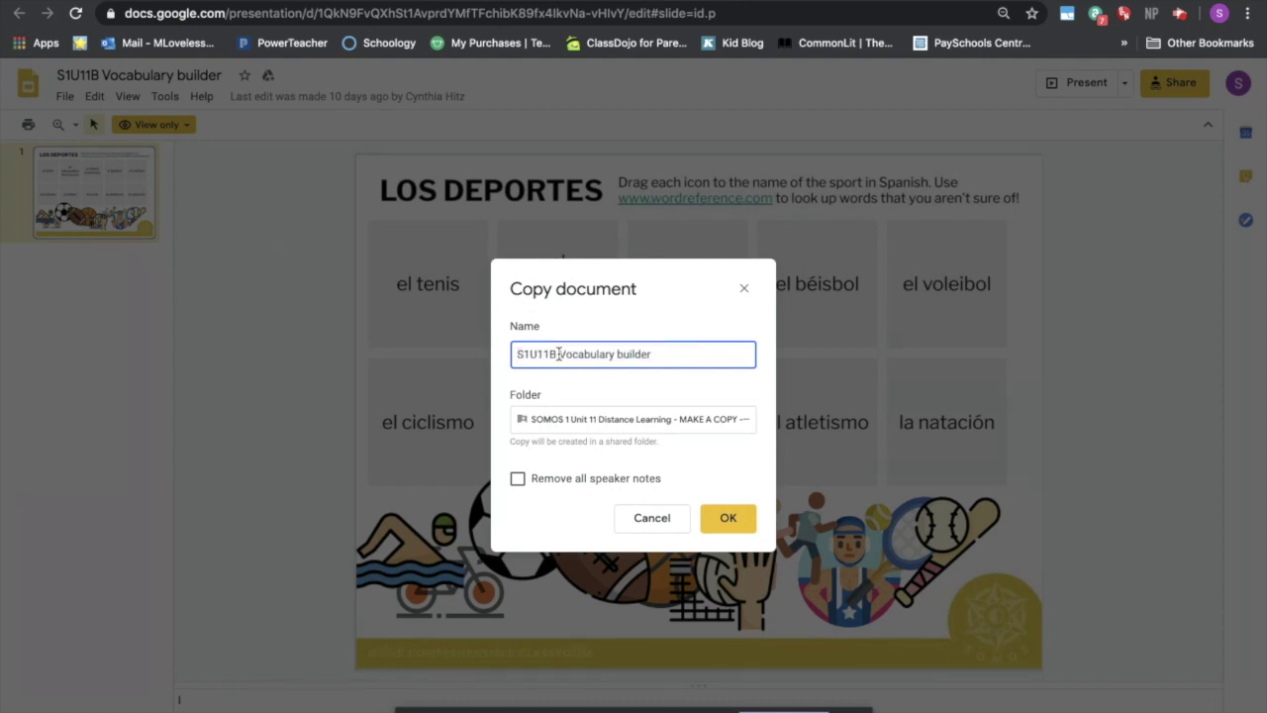
type("ML ")
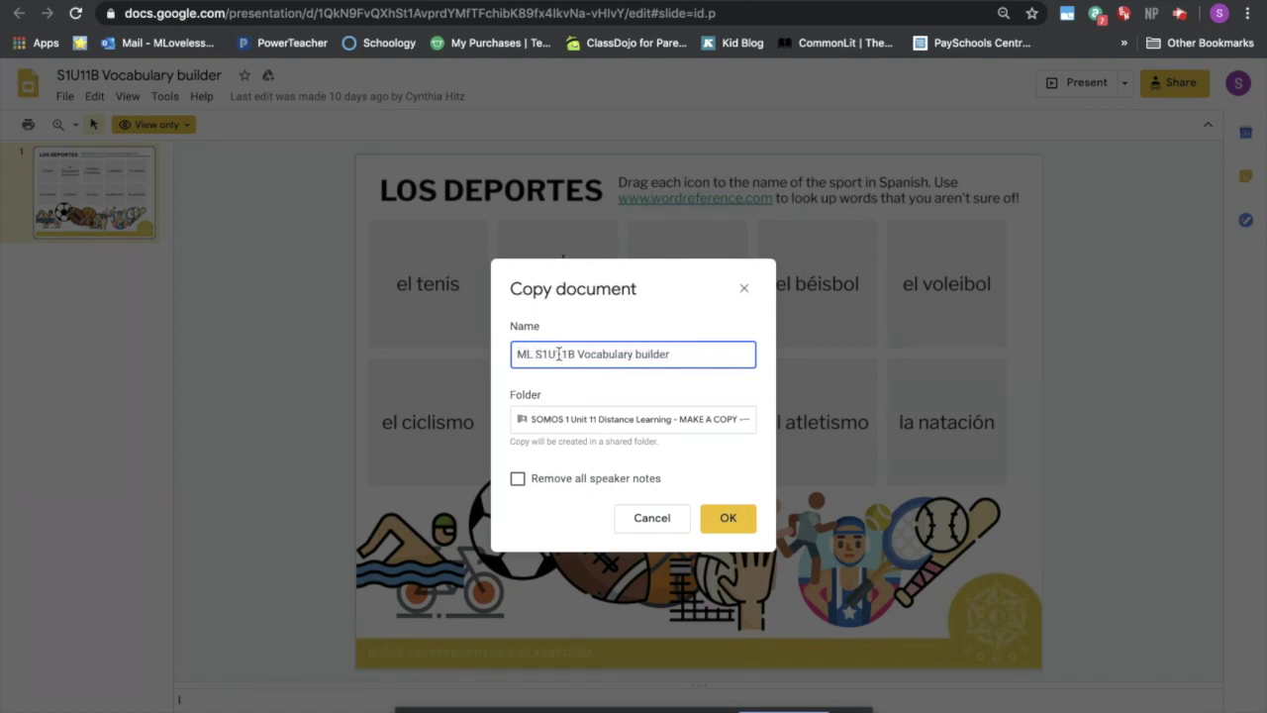
type("-")
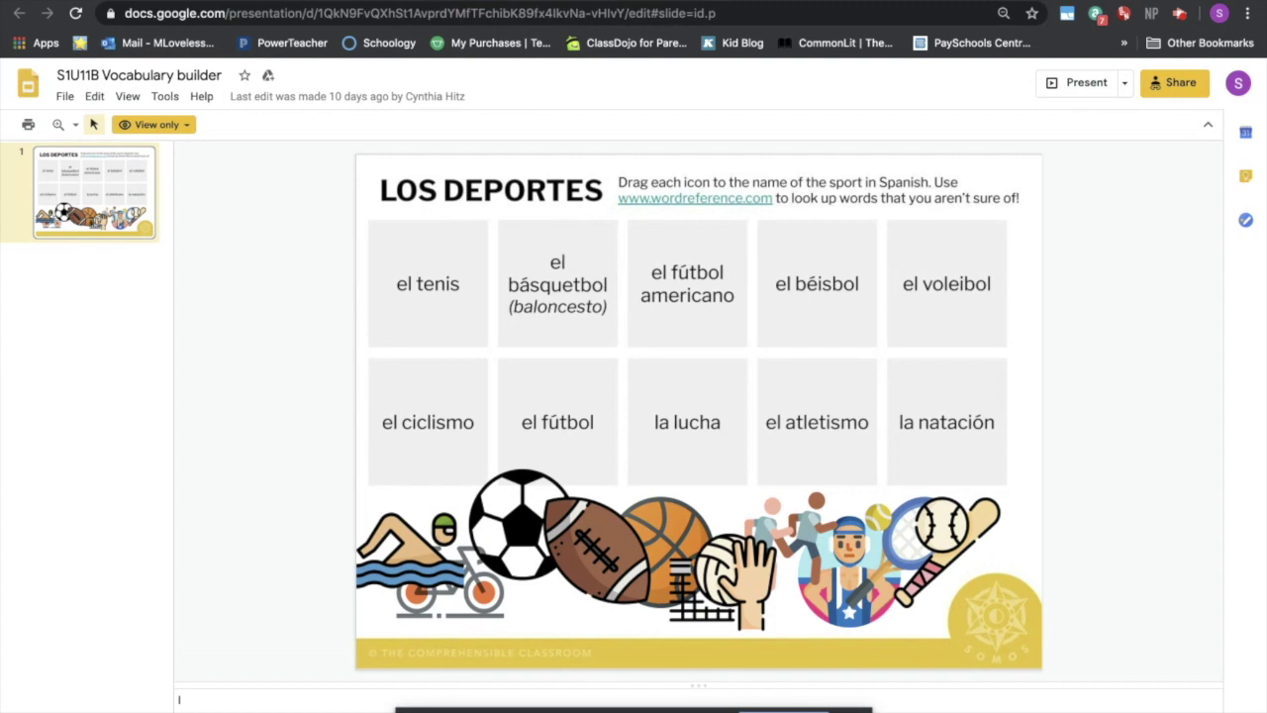
key("super+w")
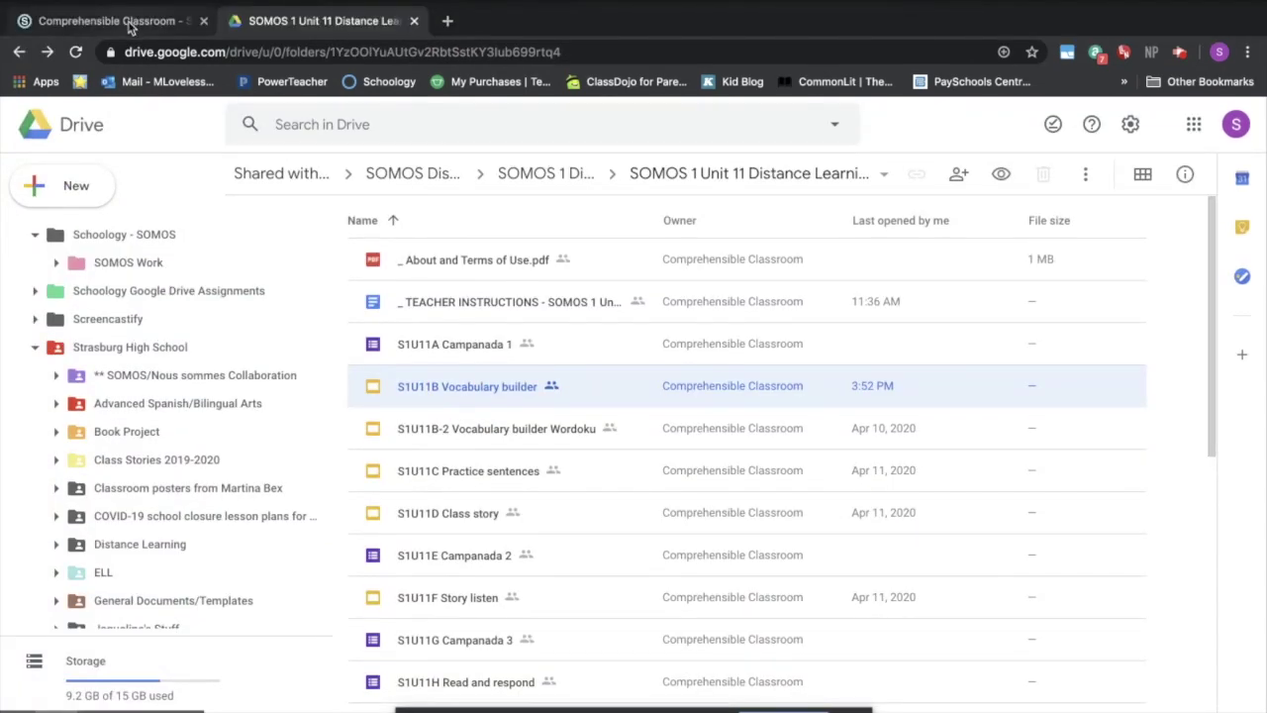
- Return to Schoology and browse the App Center from the Apps grid
left_click(130, 28)
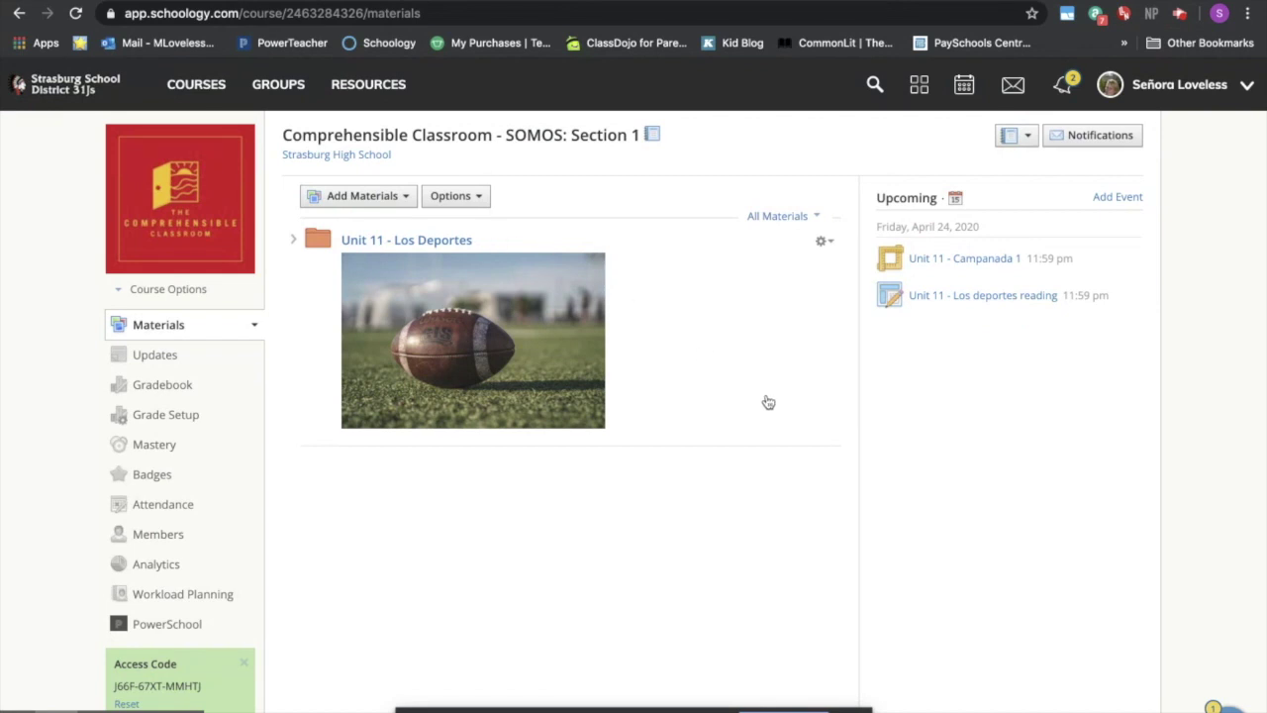
left_click(918, 91)
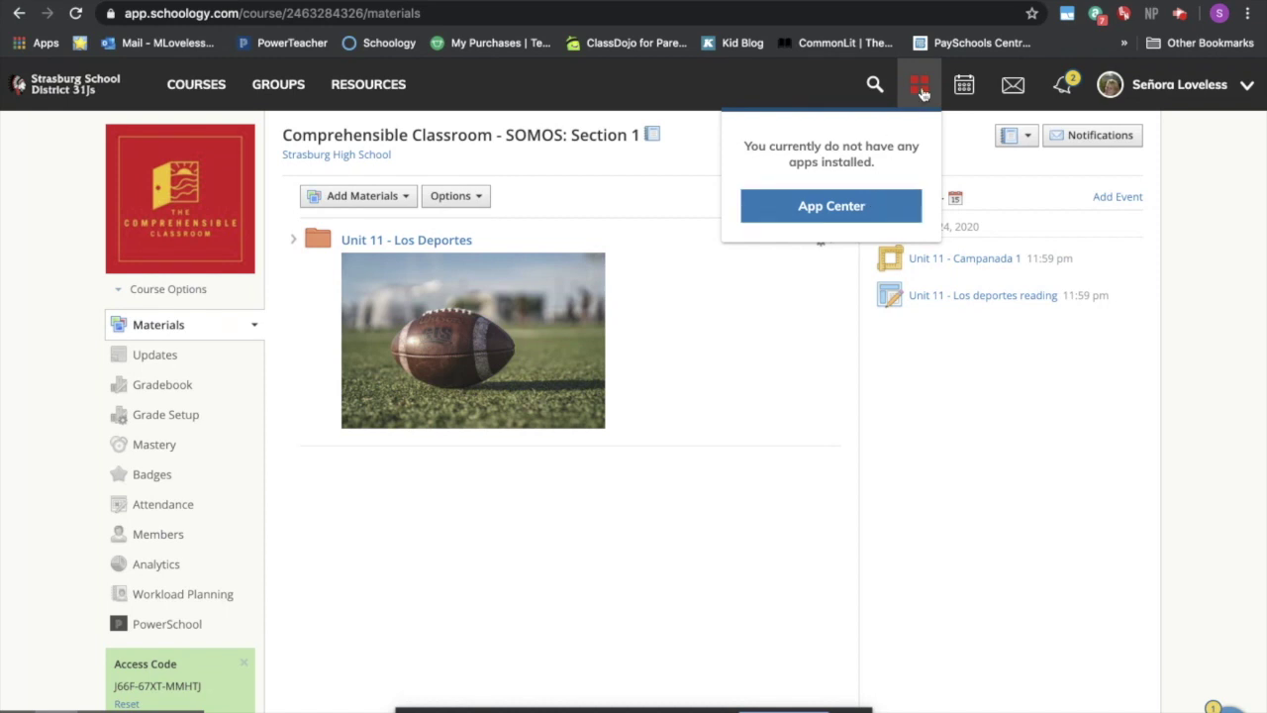
left_click(878, 205)
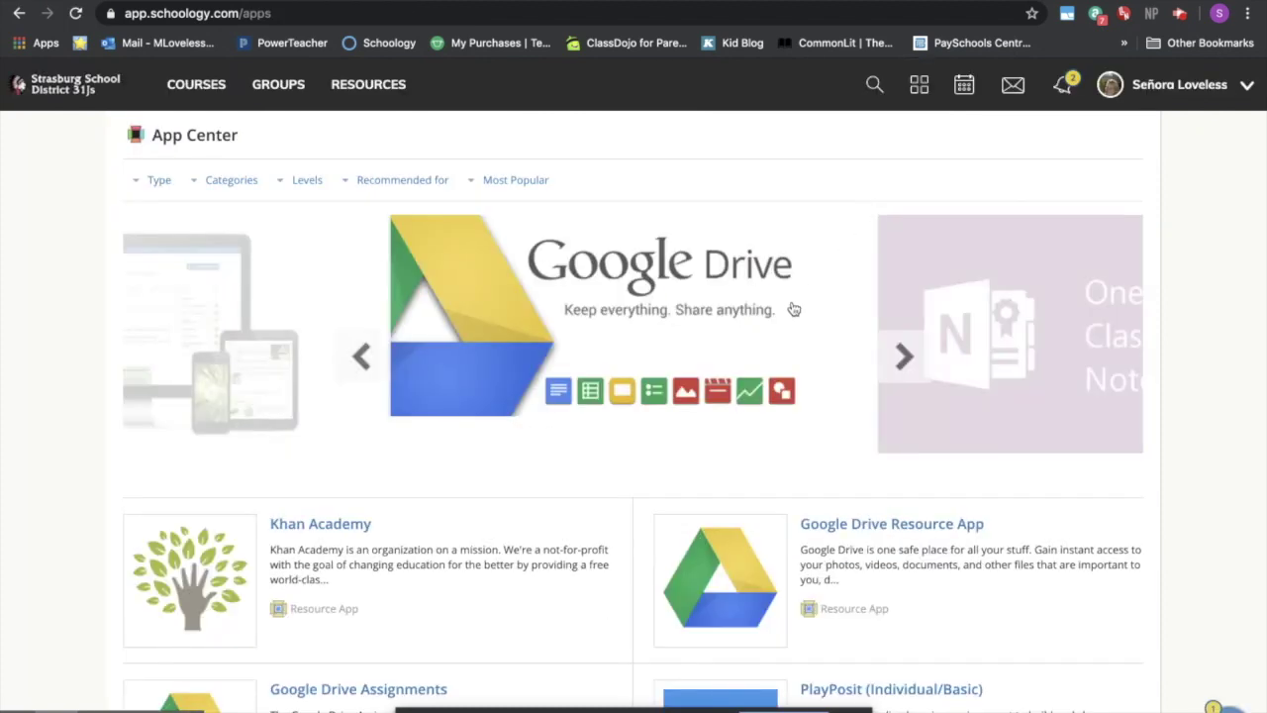
scroll(718, 401, "down", 3)
scroll(719, 401, "down", 7)
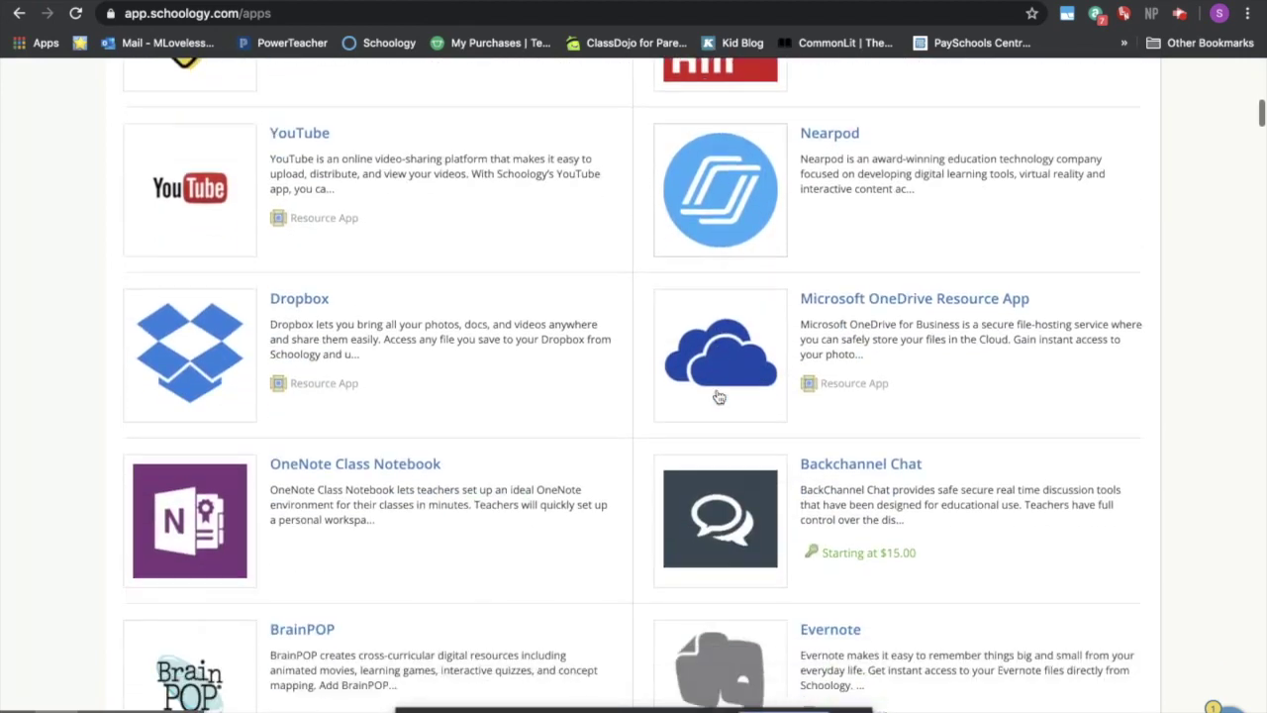
scroll(718, 396, "up", 5)
scroll(719, 396, "up", 3)
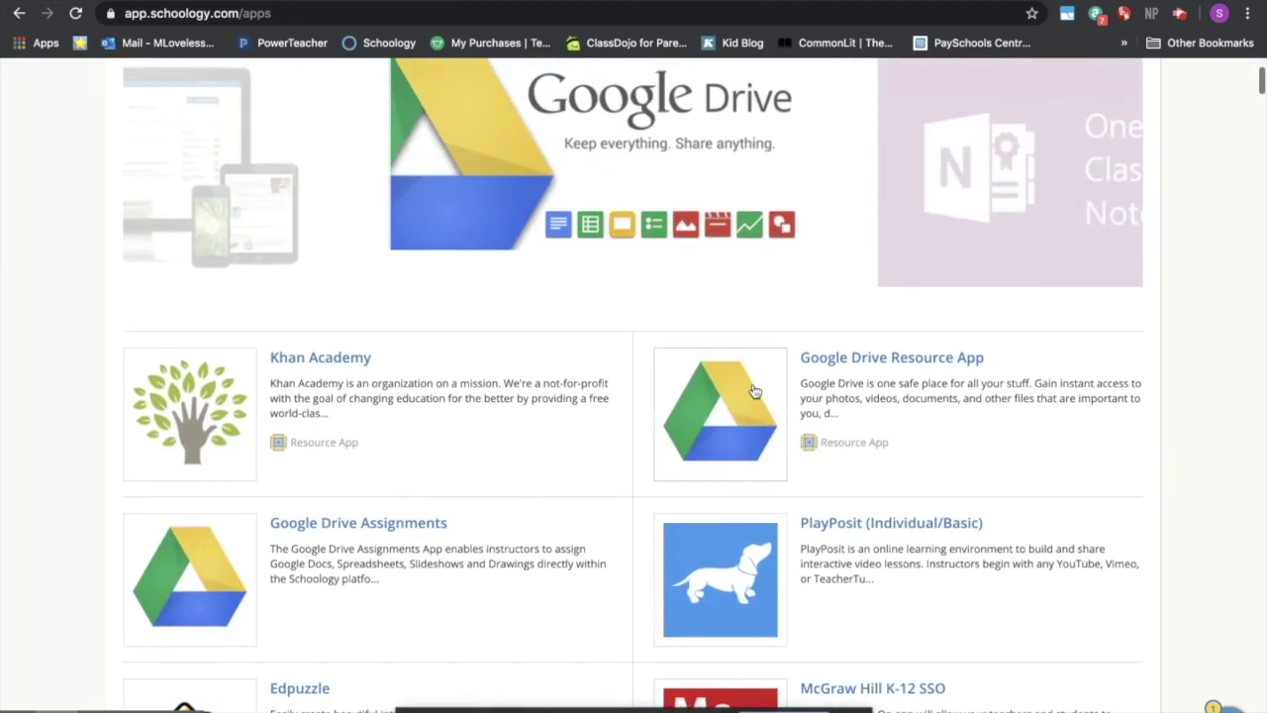
- Install the Google Drive Resource App into My Resources, agreeing to its terms
left_click(835, 361)
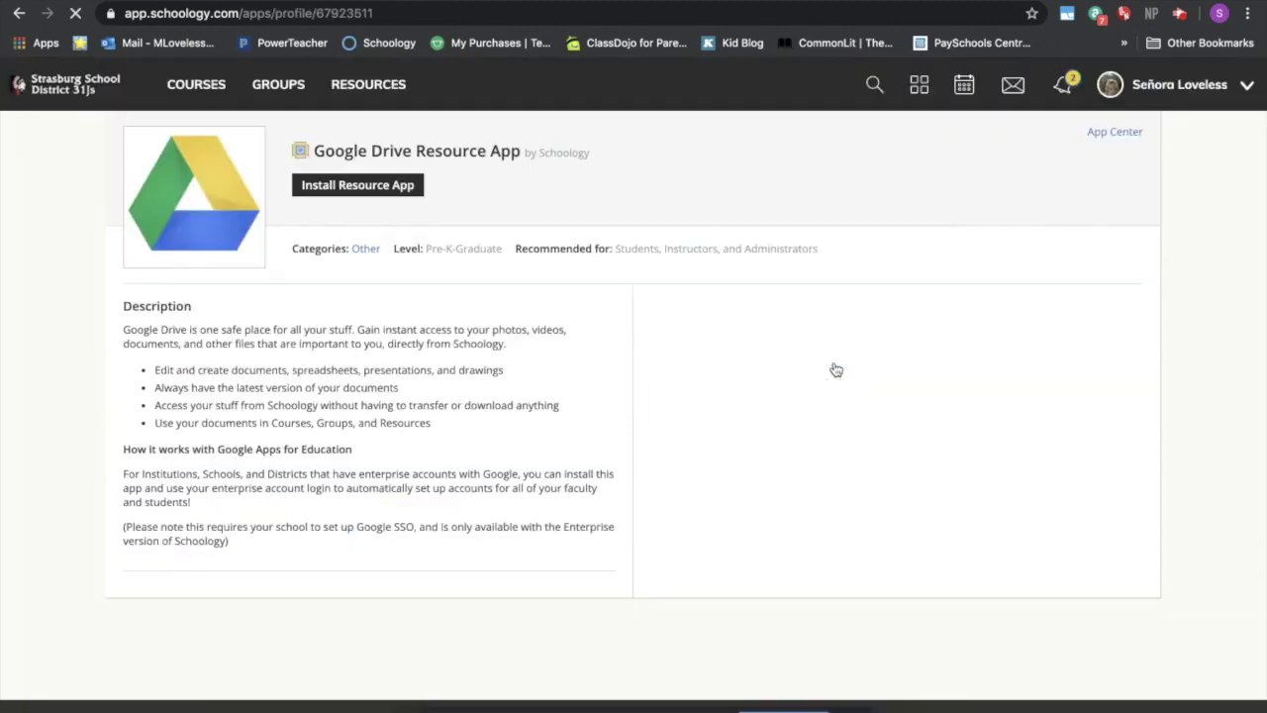
left_click(360, 198)
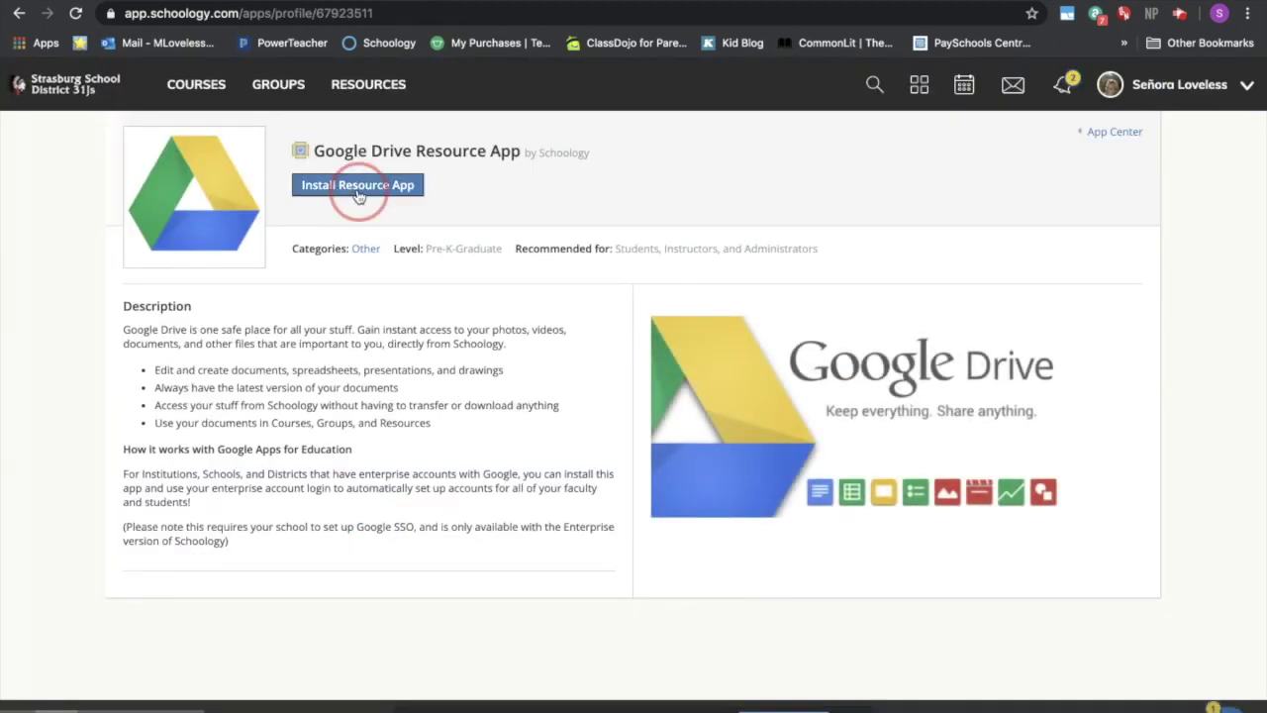
left_click(592, 342)
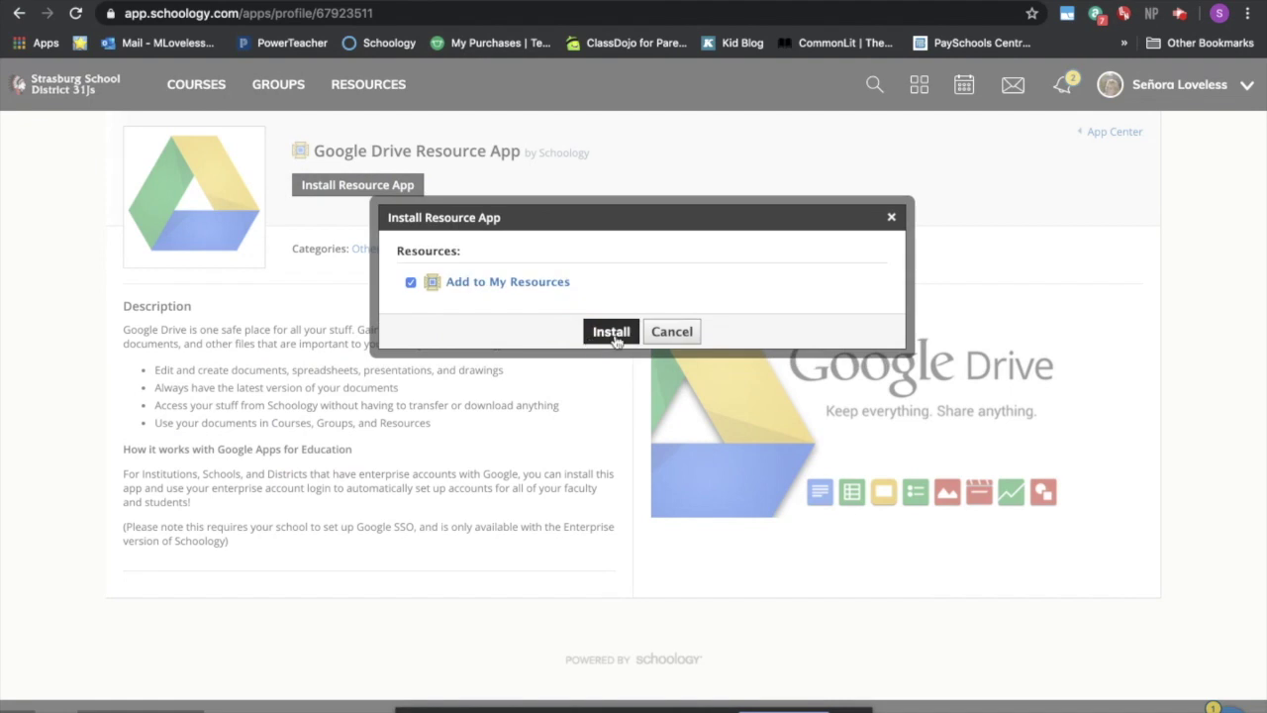
left_click(612, 332)
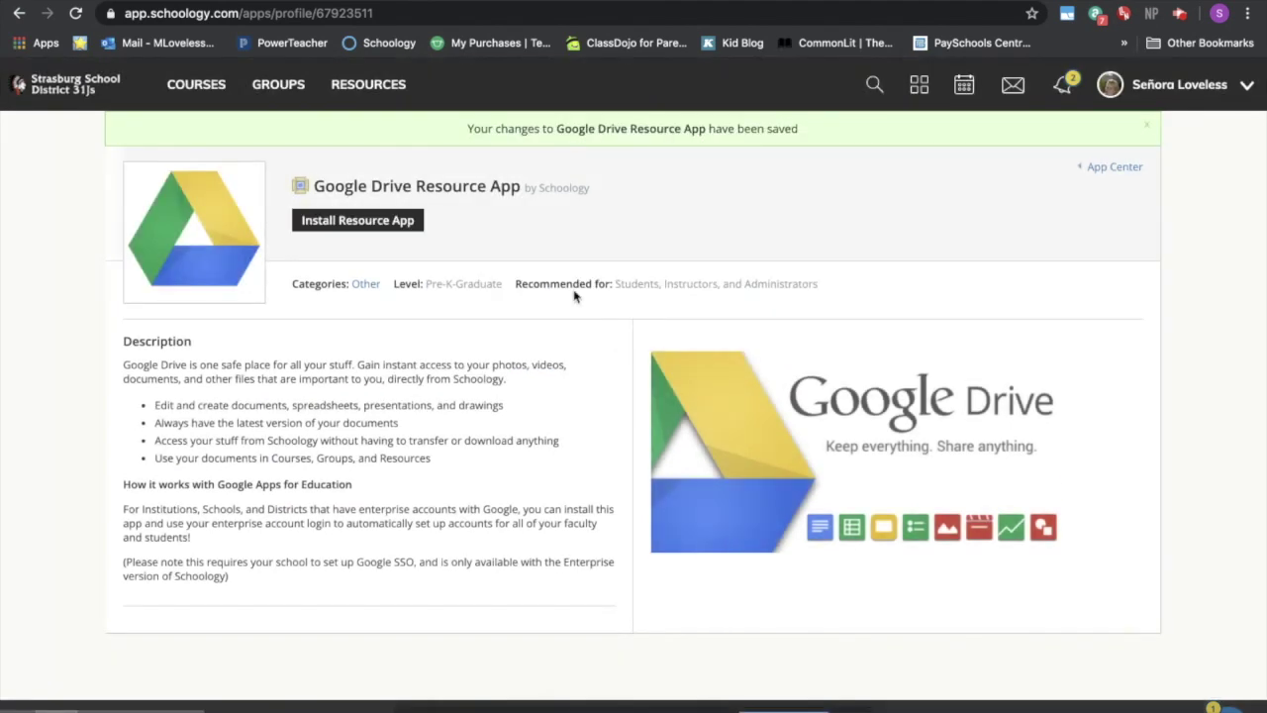
- Create a folder titled 'Unit 11' in the Comprehensible Classroom - SOMOS course materials
left_click(198, 91)
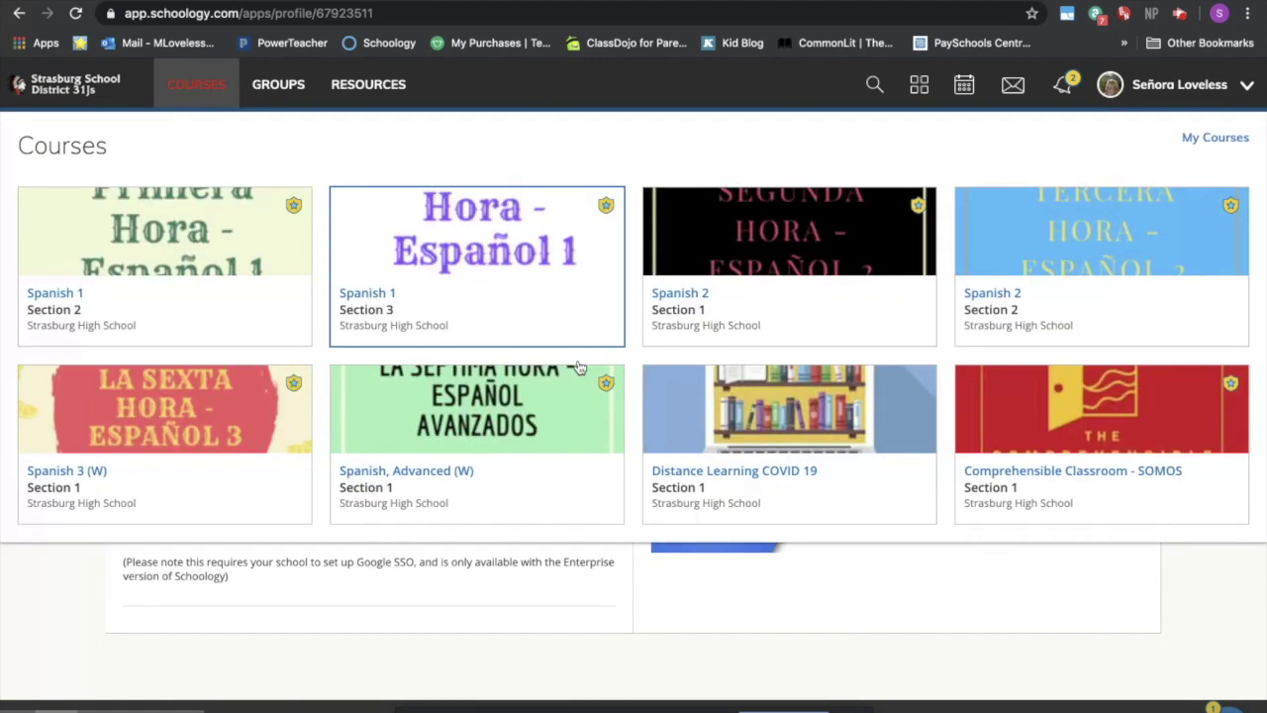
left_click(1154, 522)
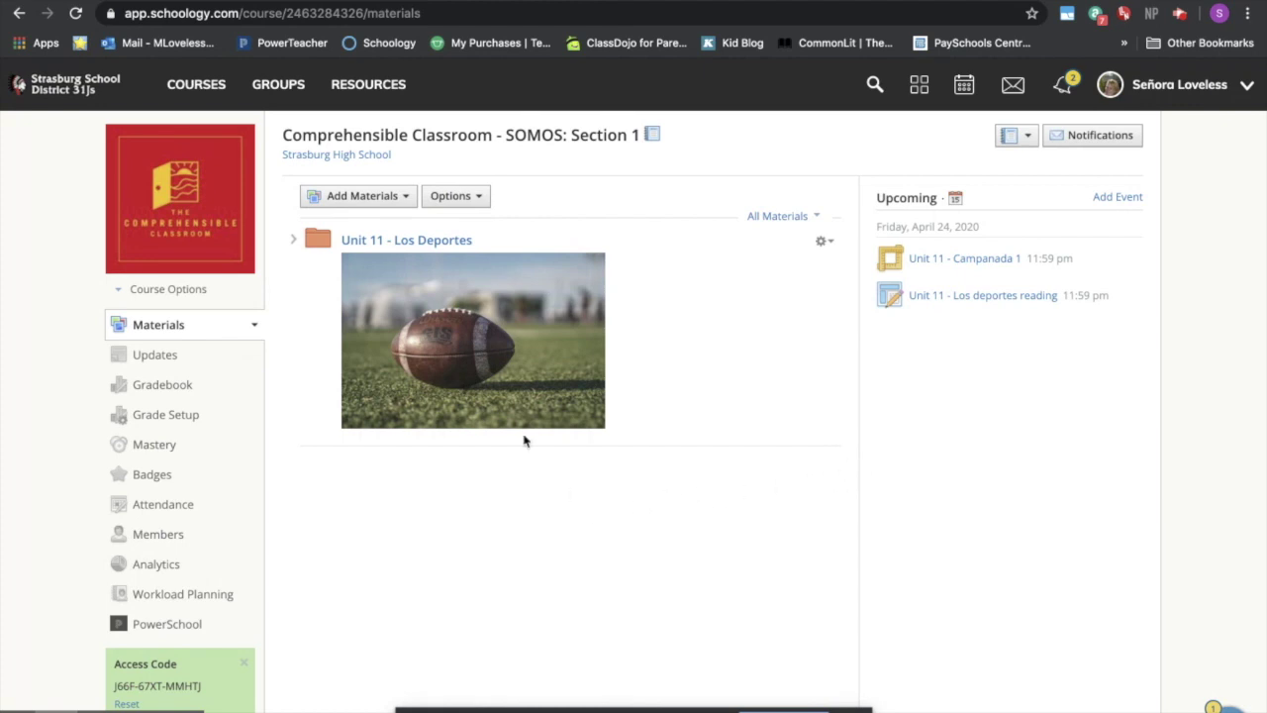
left_click(362, 198)
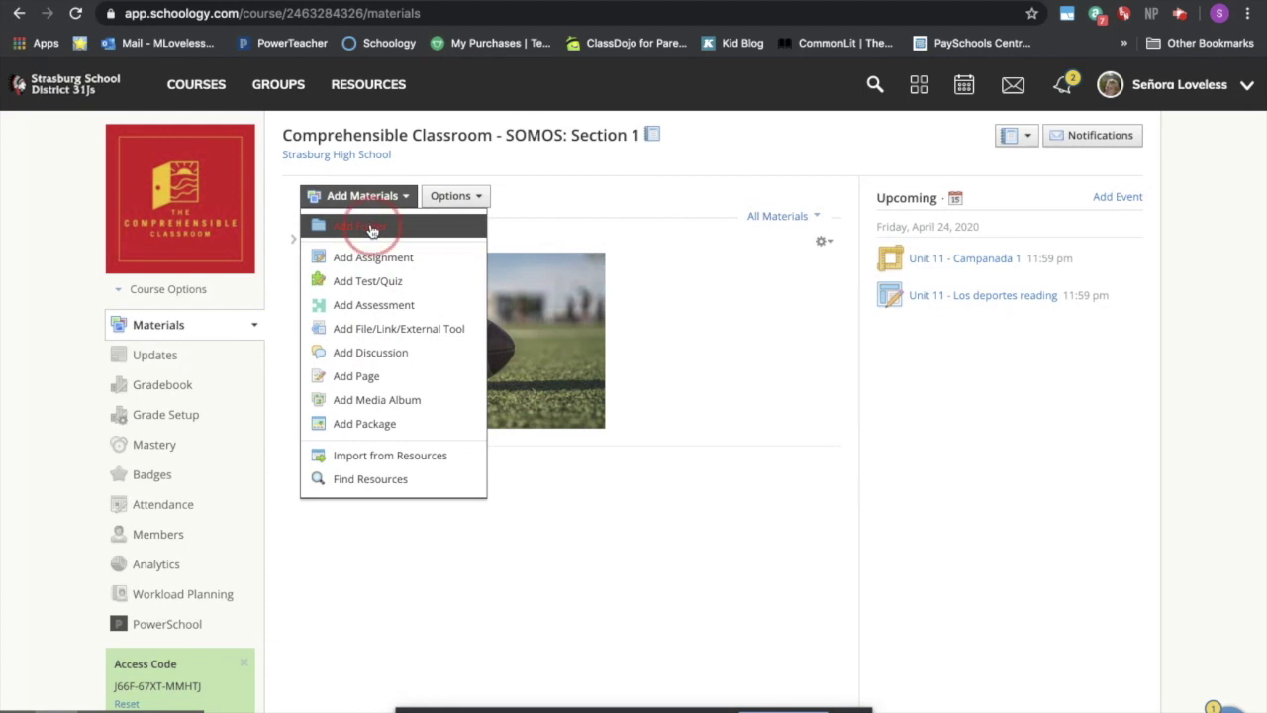
left_click(370, 227)
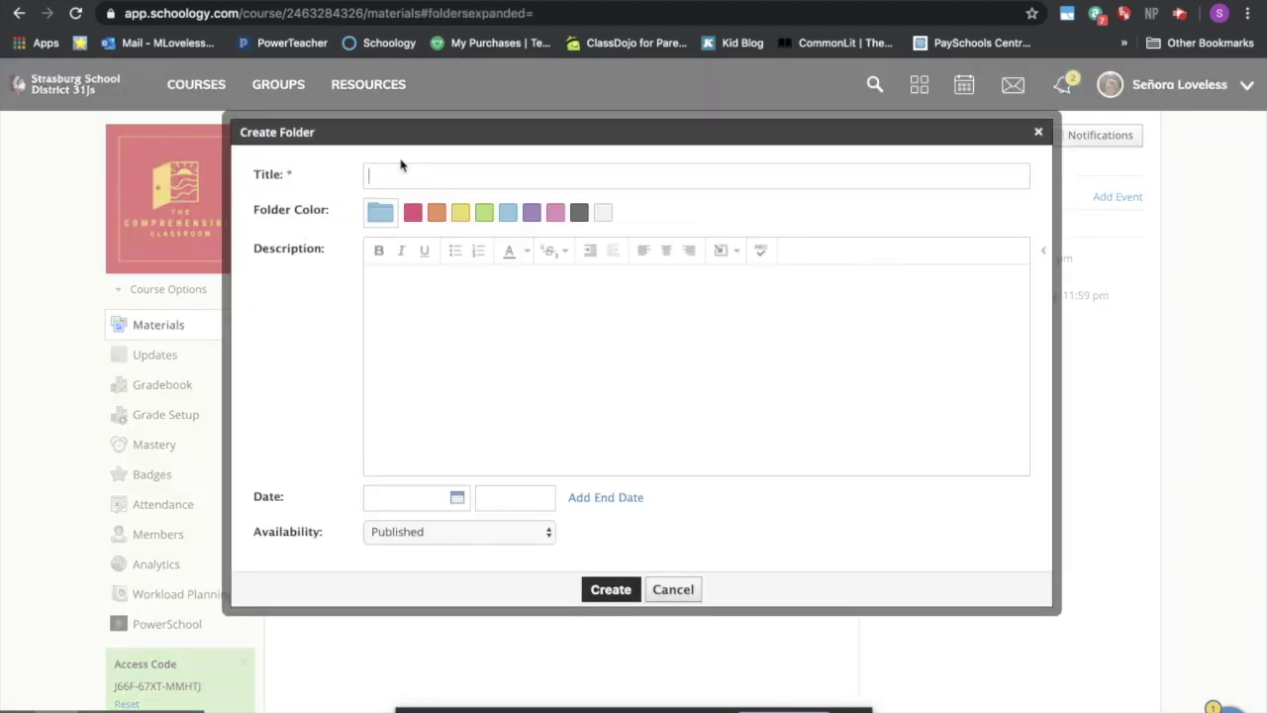
type("Unit 11")
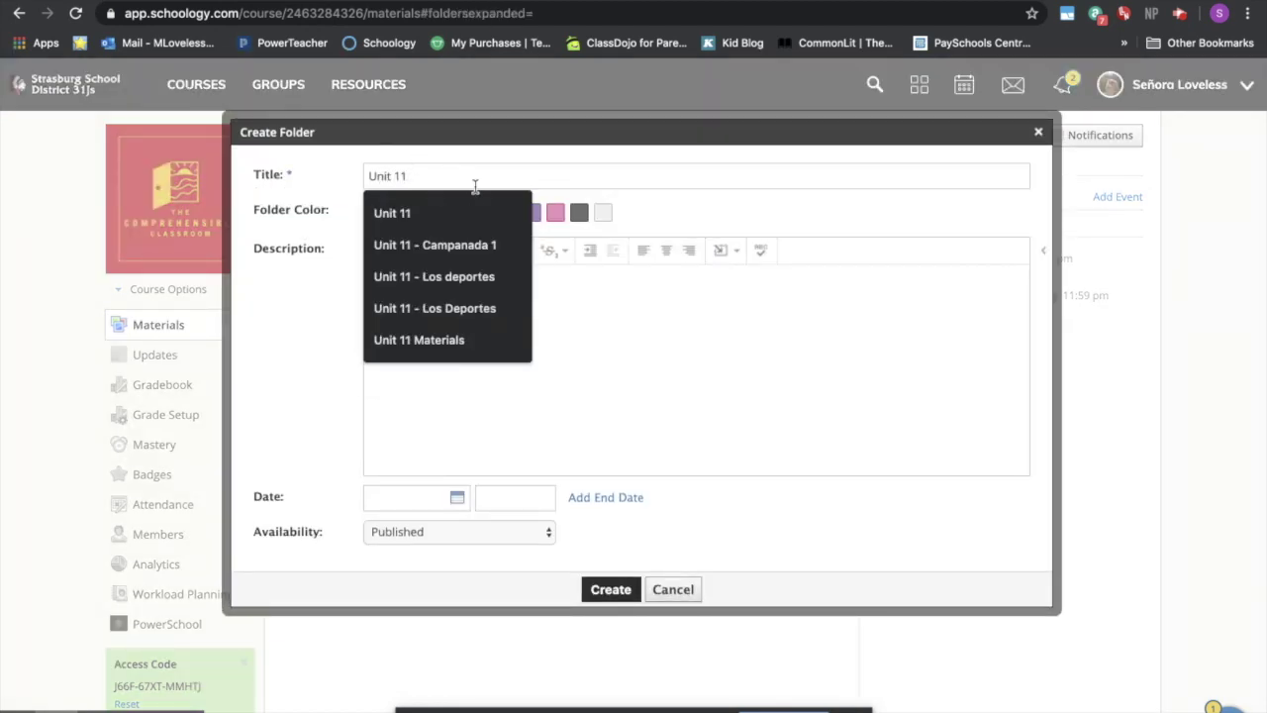
left_click(475, 215)
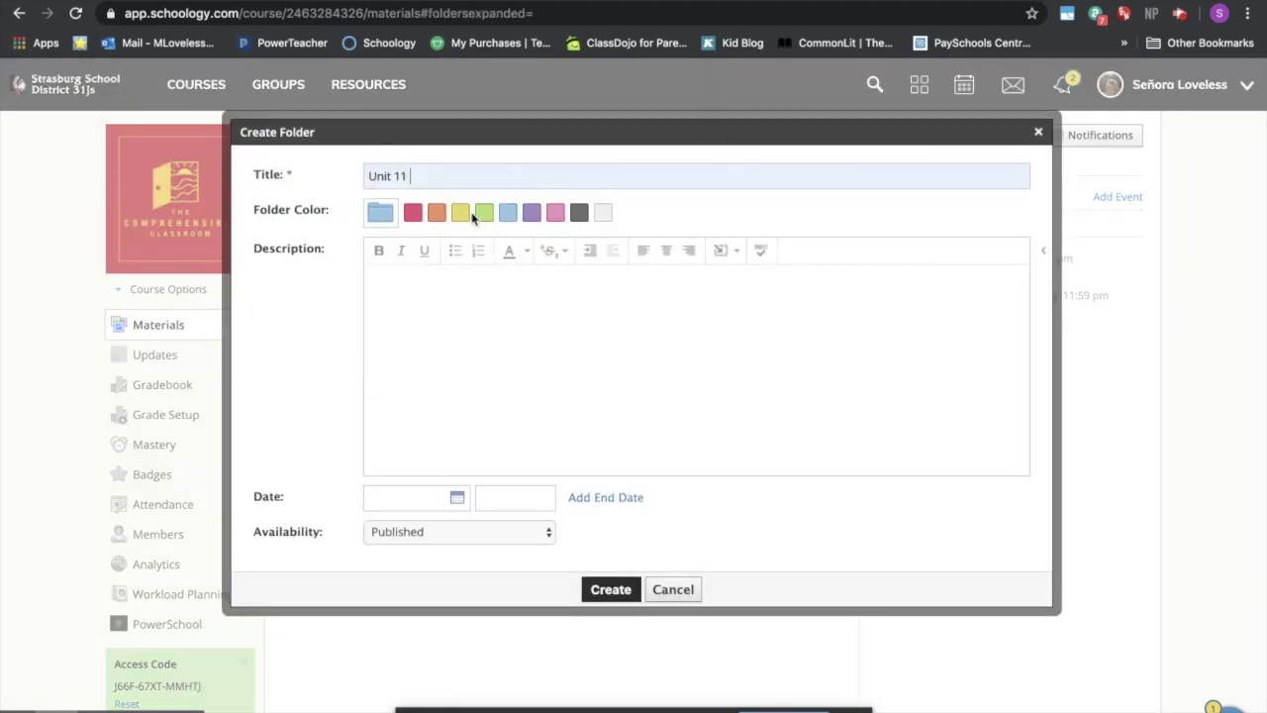
left_click(630, 588)
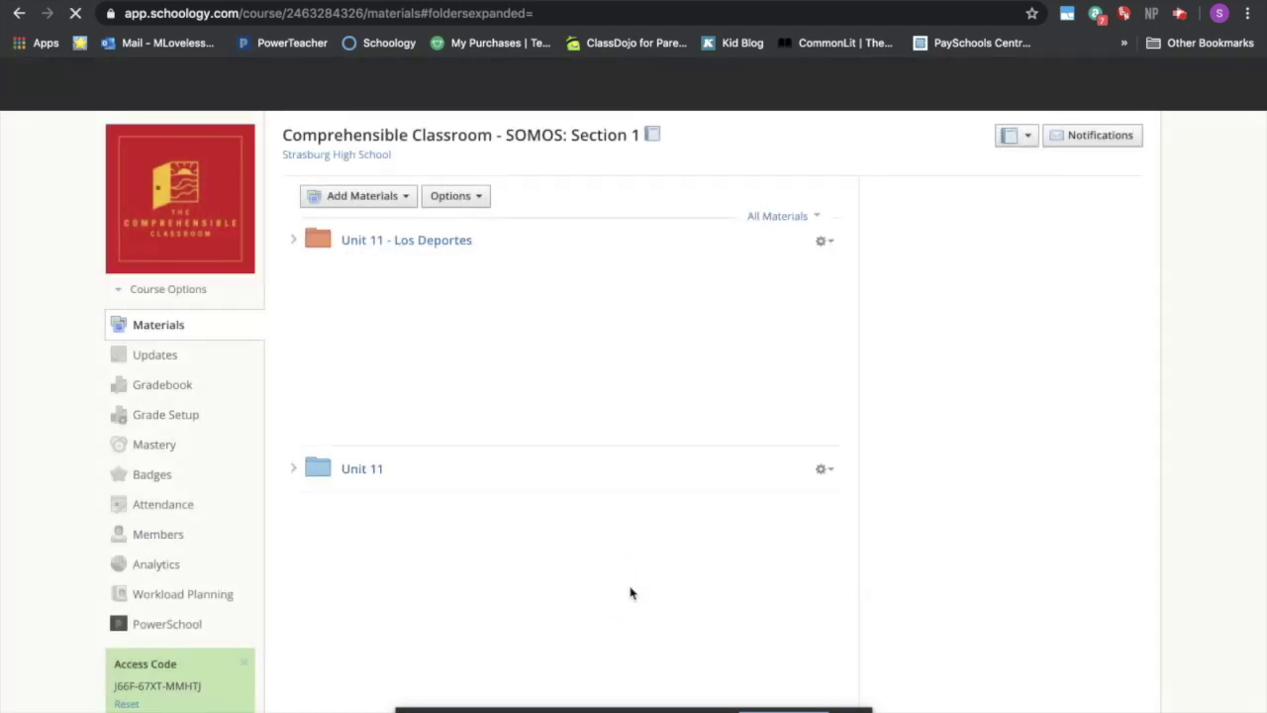
- Edit the Unit 11 folder and upload sports field.jpg into its description
scroll(630, 592, "down", 1)
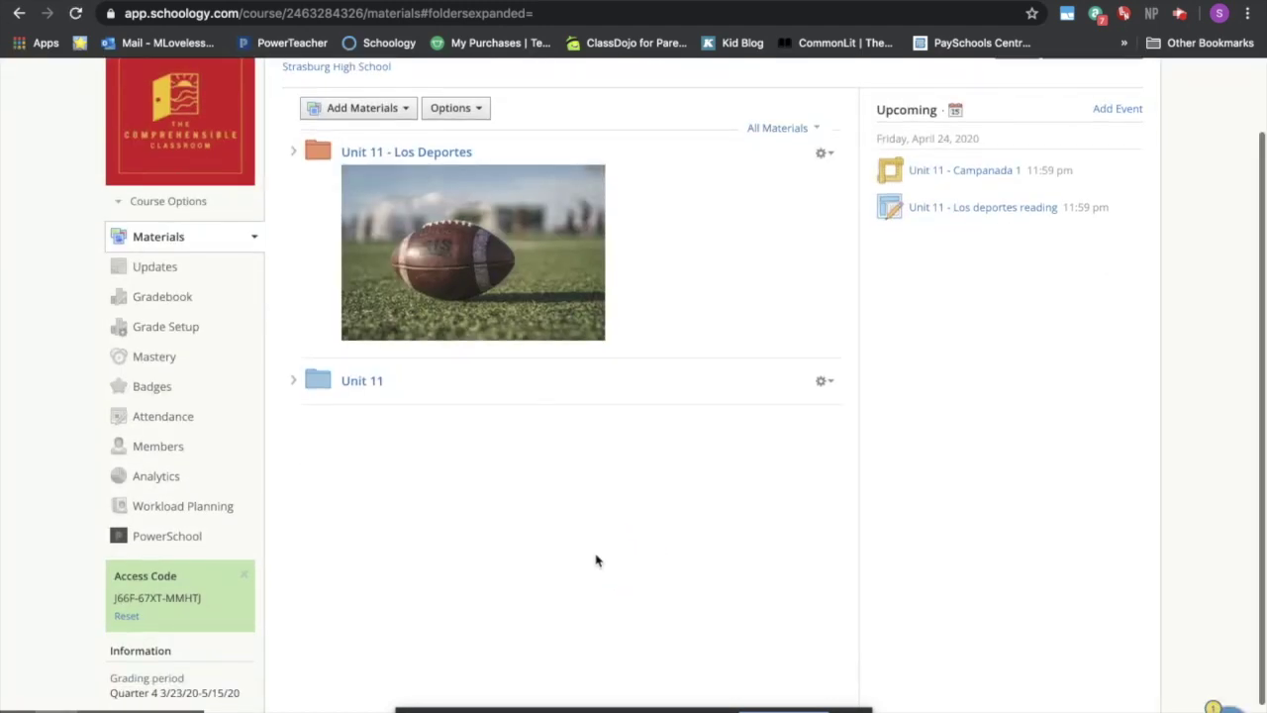
left_click(822, 381)
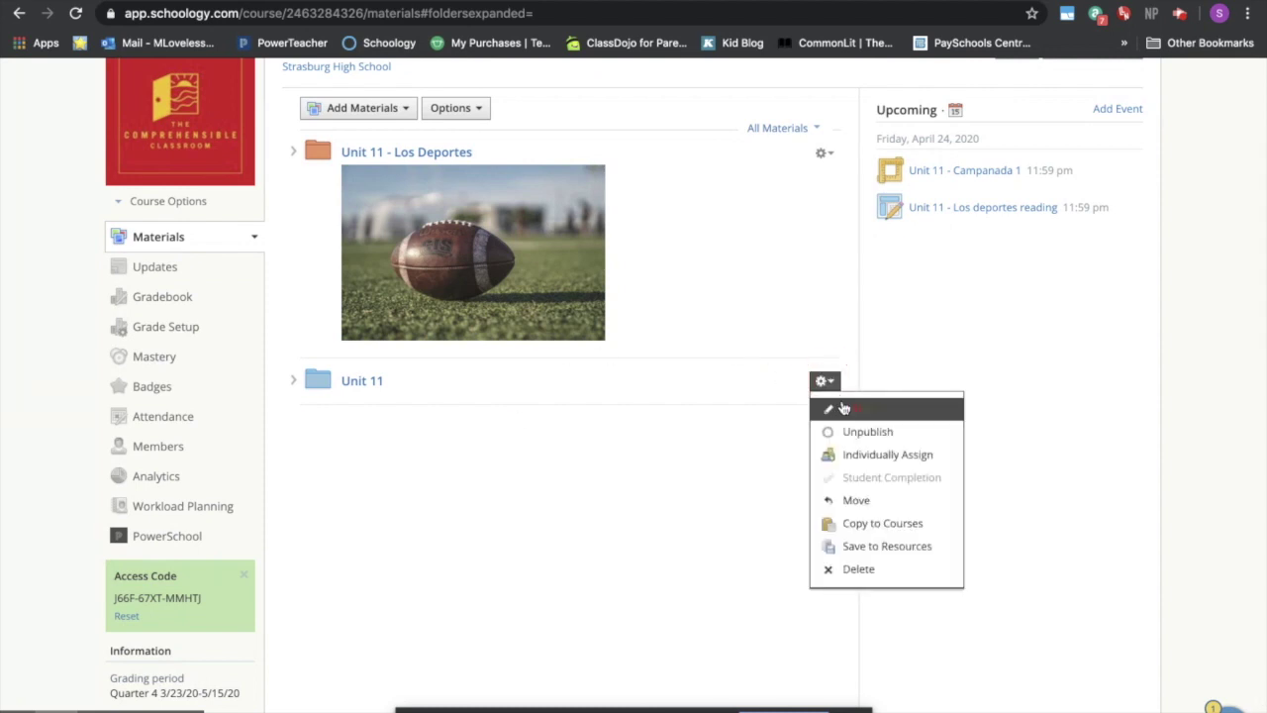
left_click(843, 408)
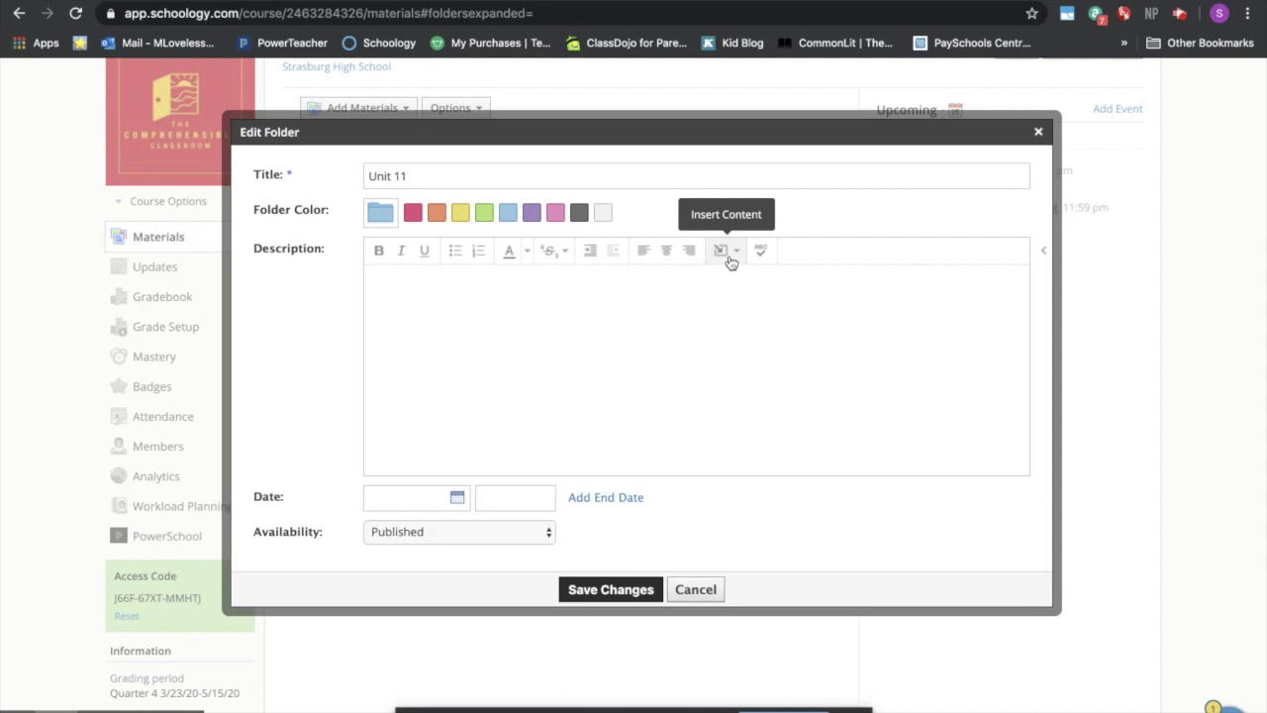
left_click(728, 253)
left_click(745, 285)
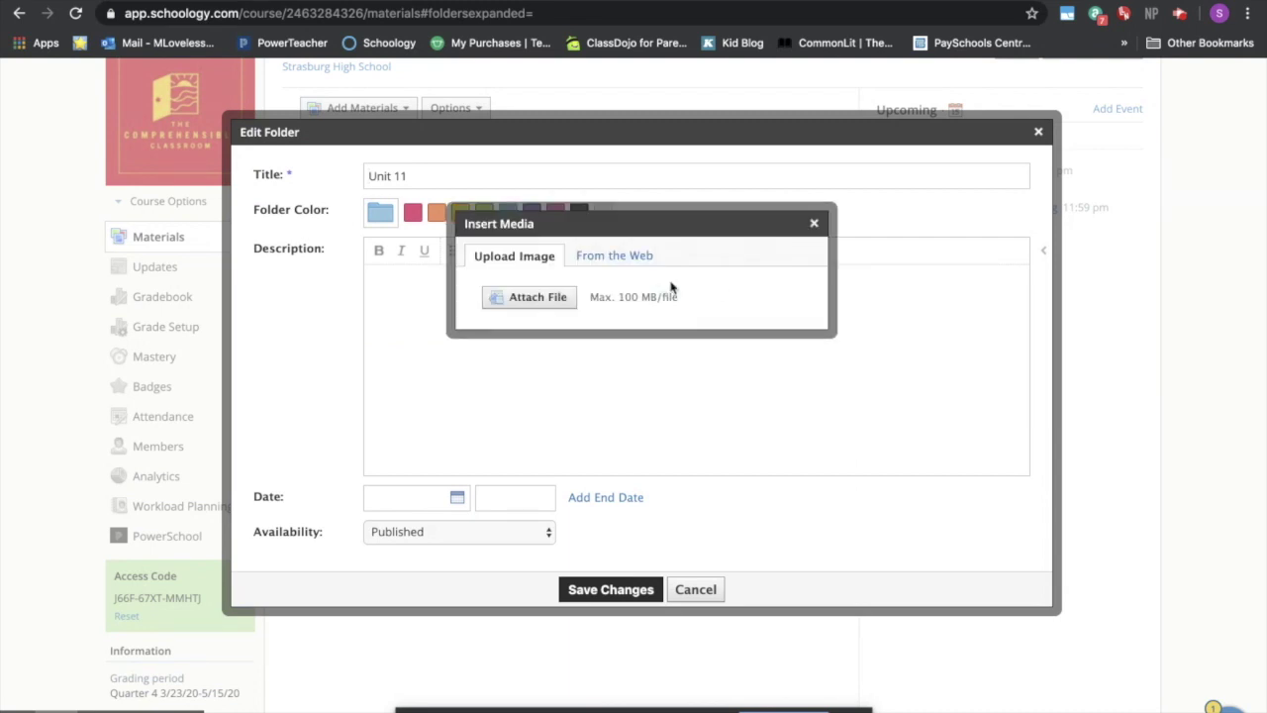
left_click(540, 294)
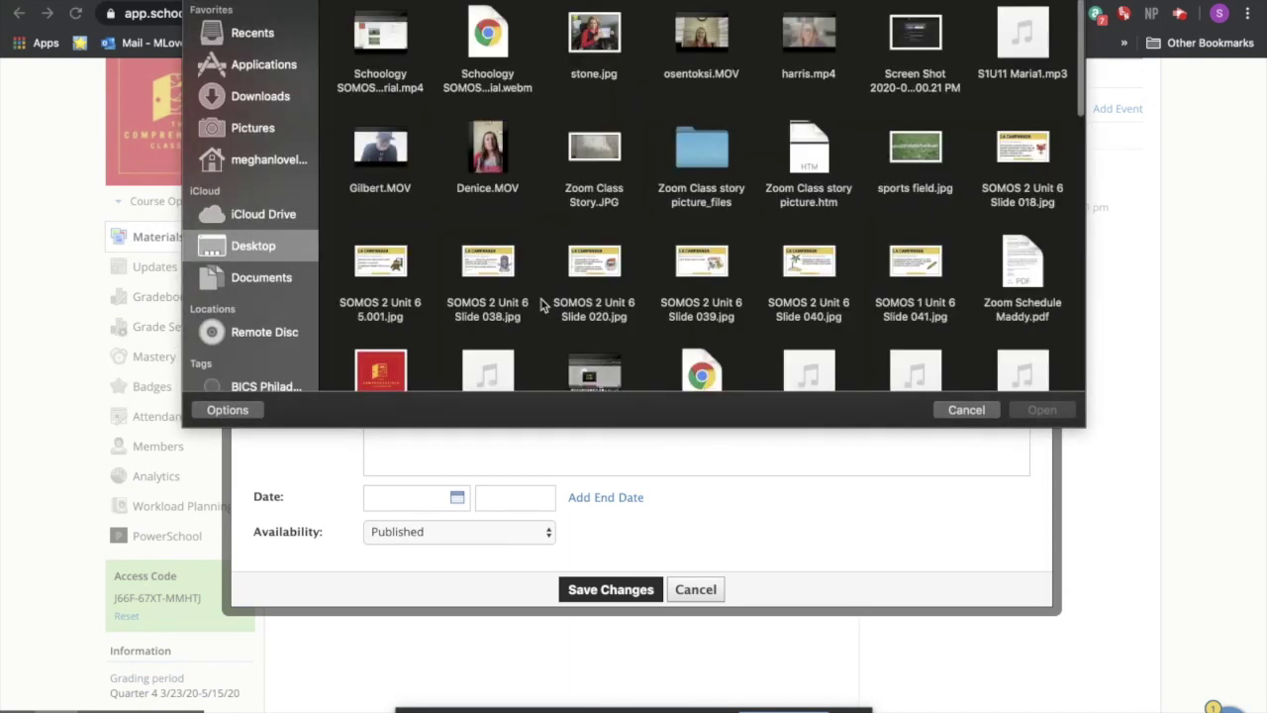
left_click(933, 145)
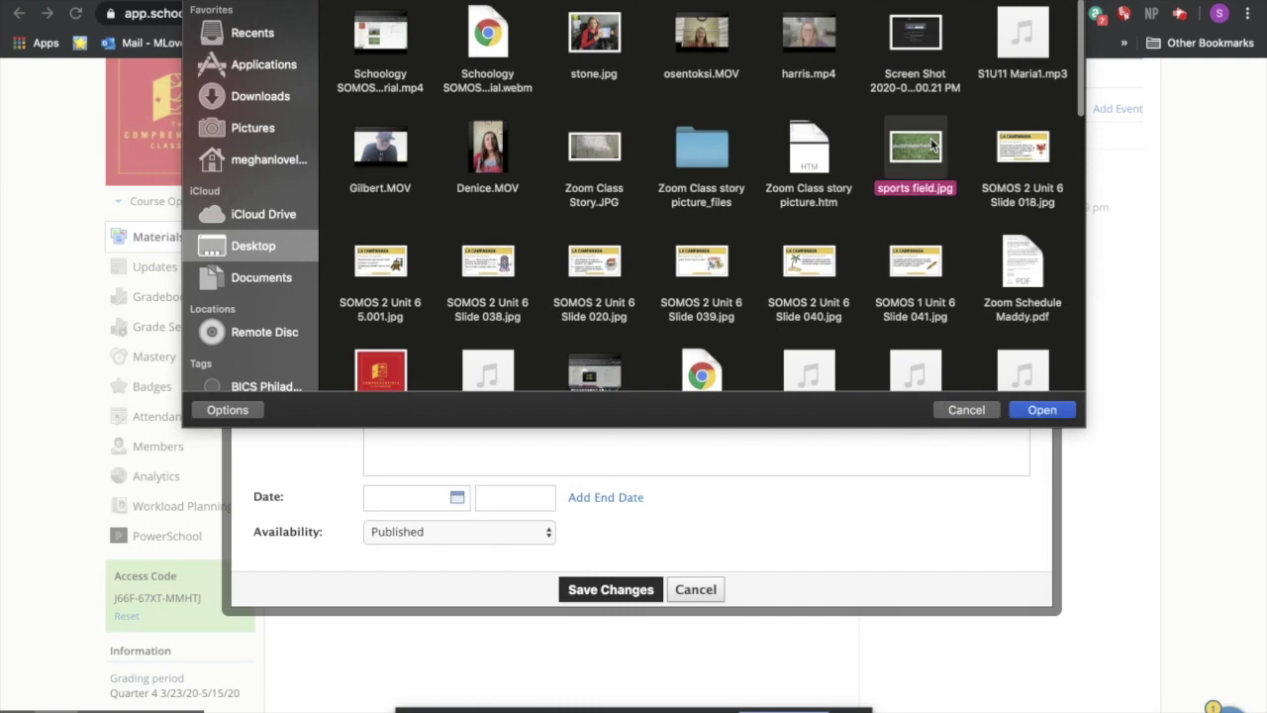
left_click(1040, 408)
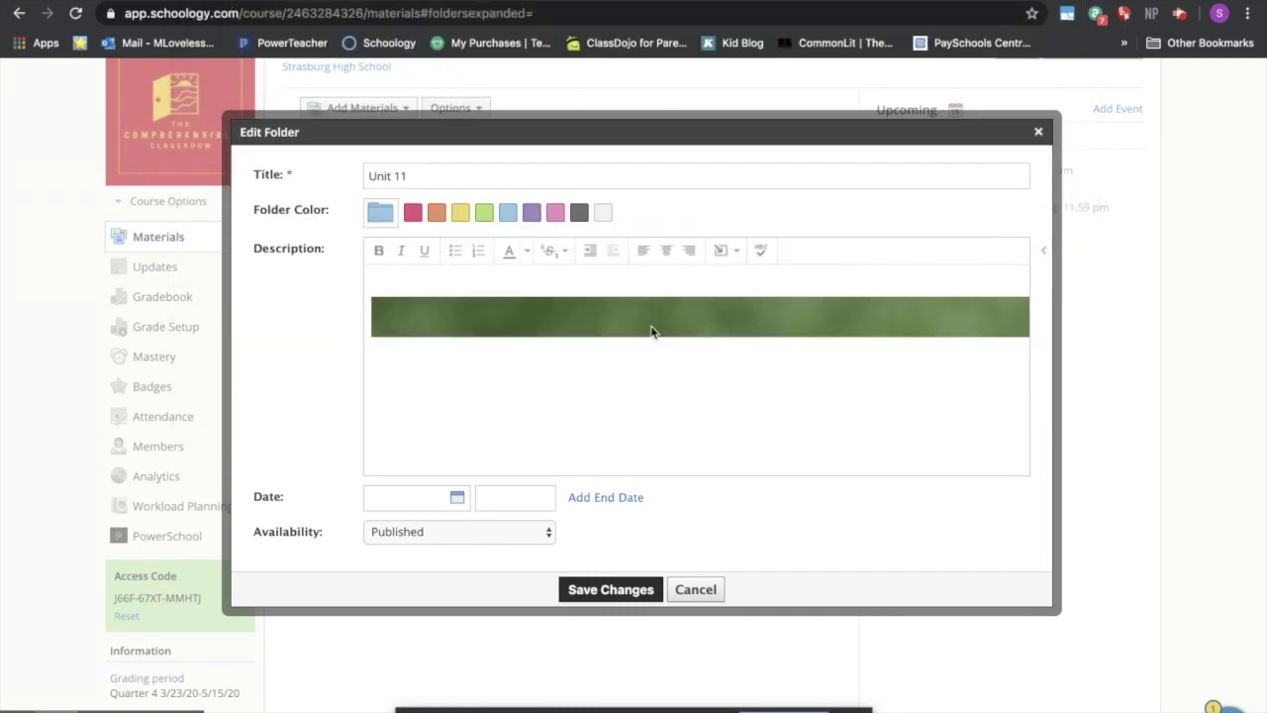
- Resize the description photo to 300 x 200 and save the folder changes
scroll(578, 281, "down", 1)
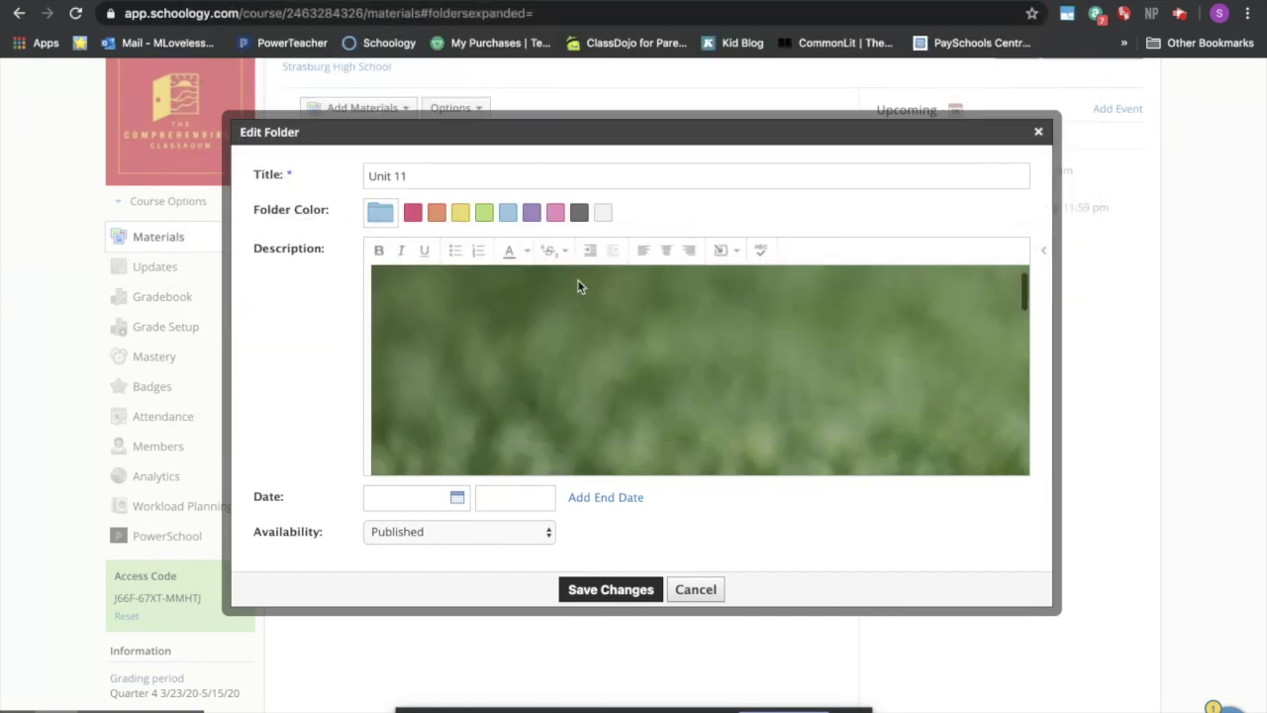
left_click(494, 332)
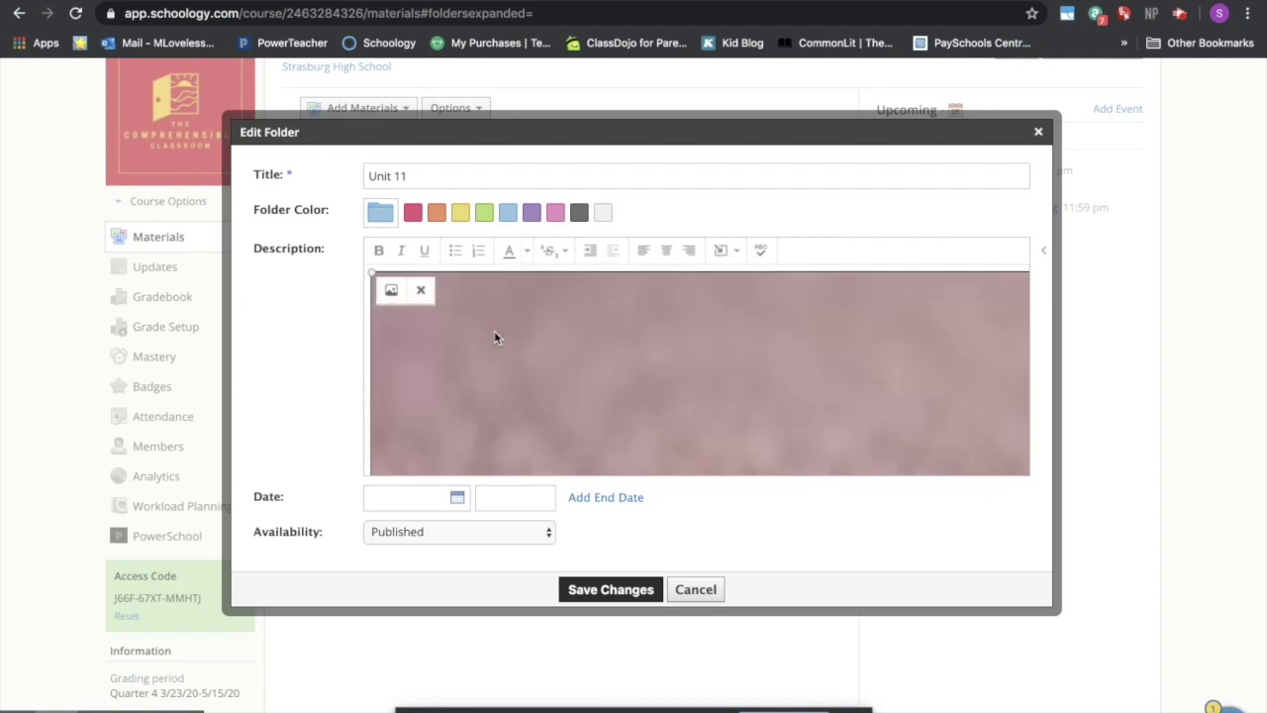
left_click(388, 297)
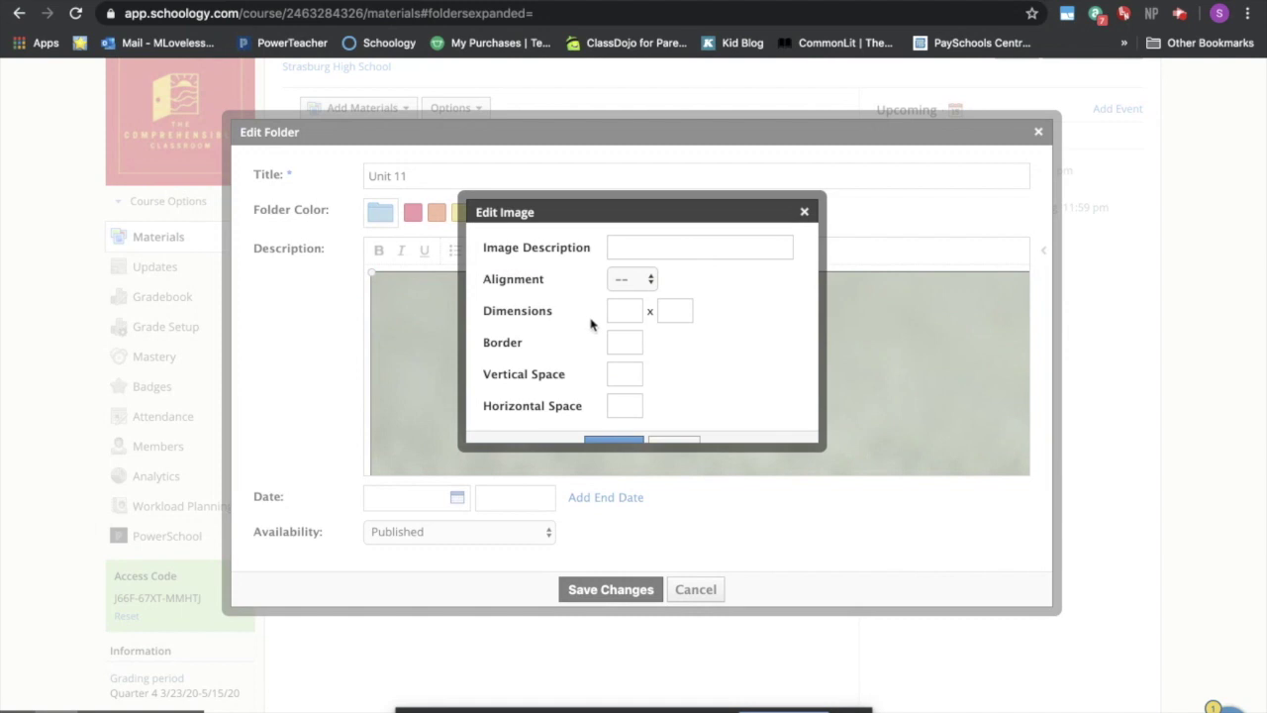
left_click(621, 313)
type("300")
type("200")
scroll(746, 360, "down", 1)
left_click(614, 427)
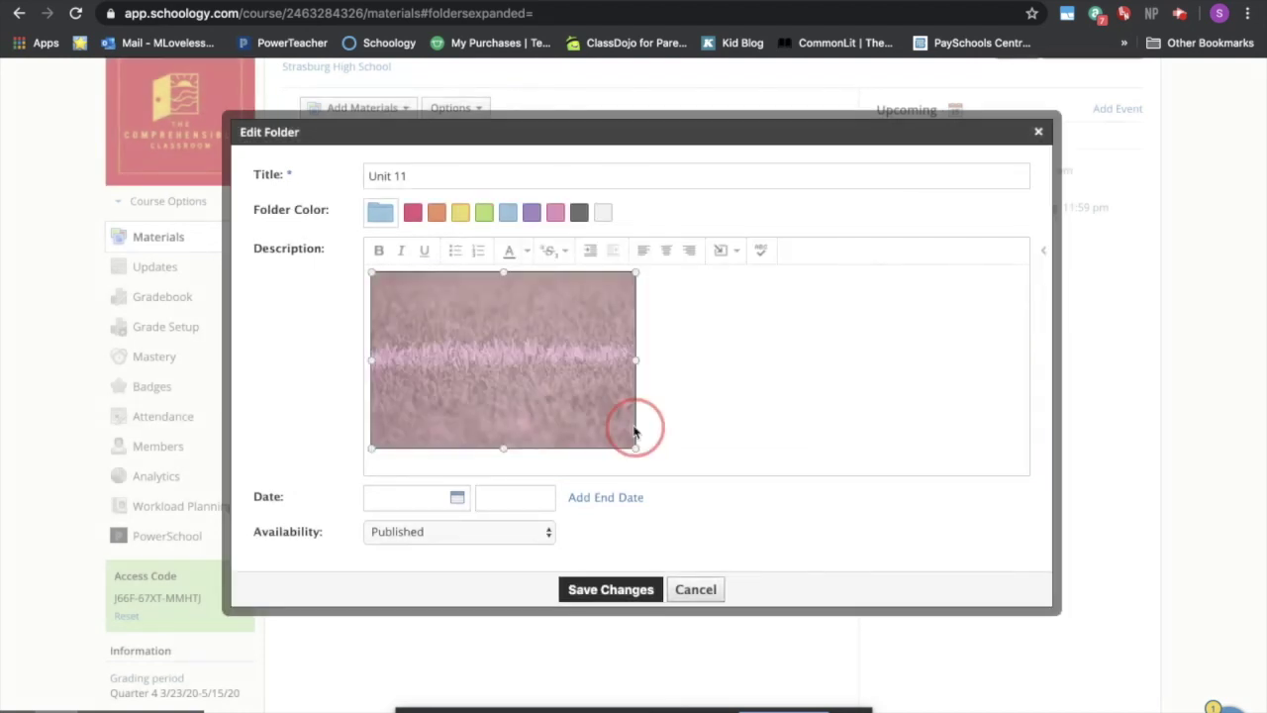
left_click(718, 377)
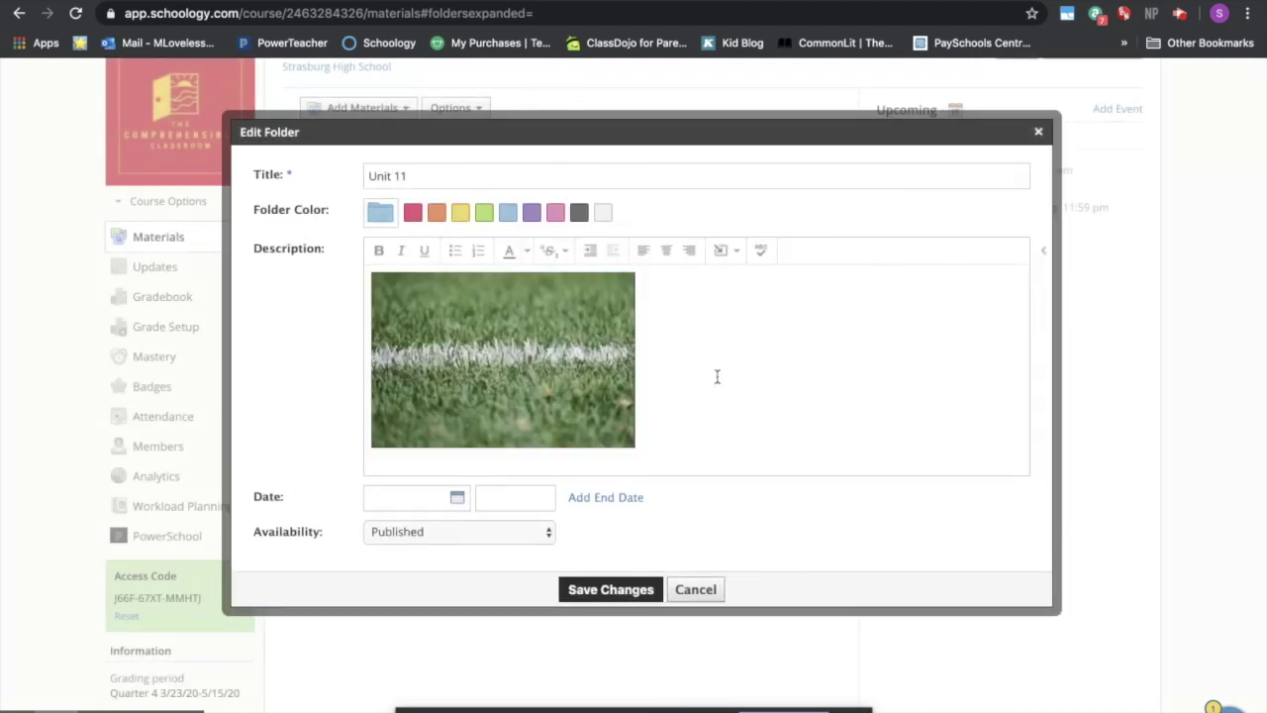
left_click(626, 590)
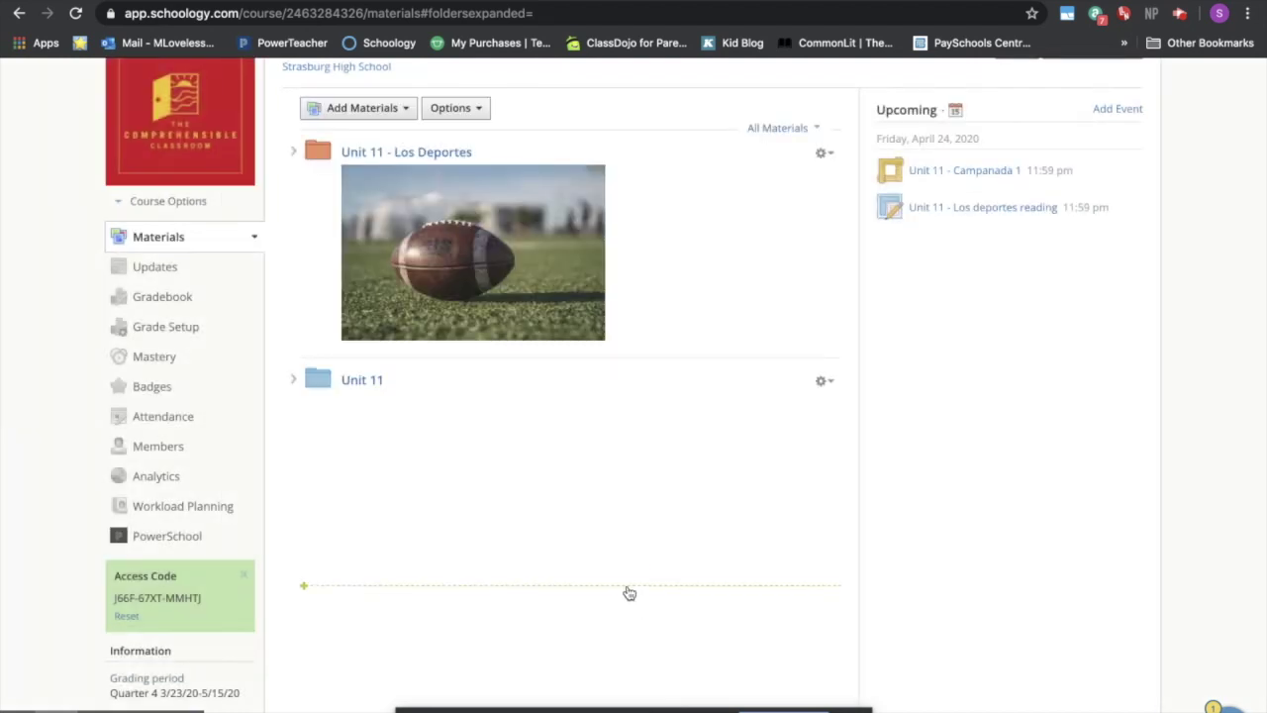
- Open the empty Unit 11 folder from the Materials list
scroll(629, 592, "down", 1)
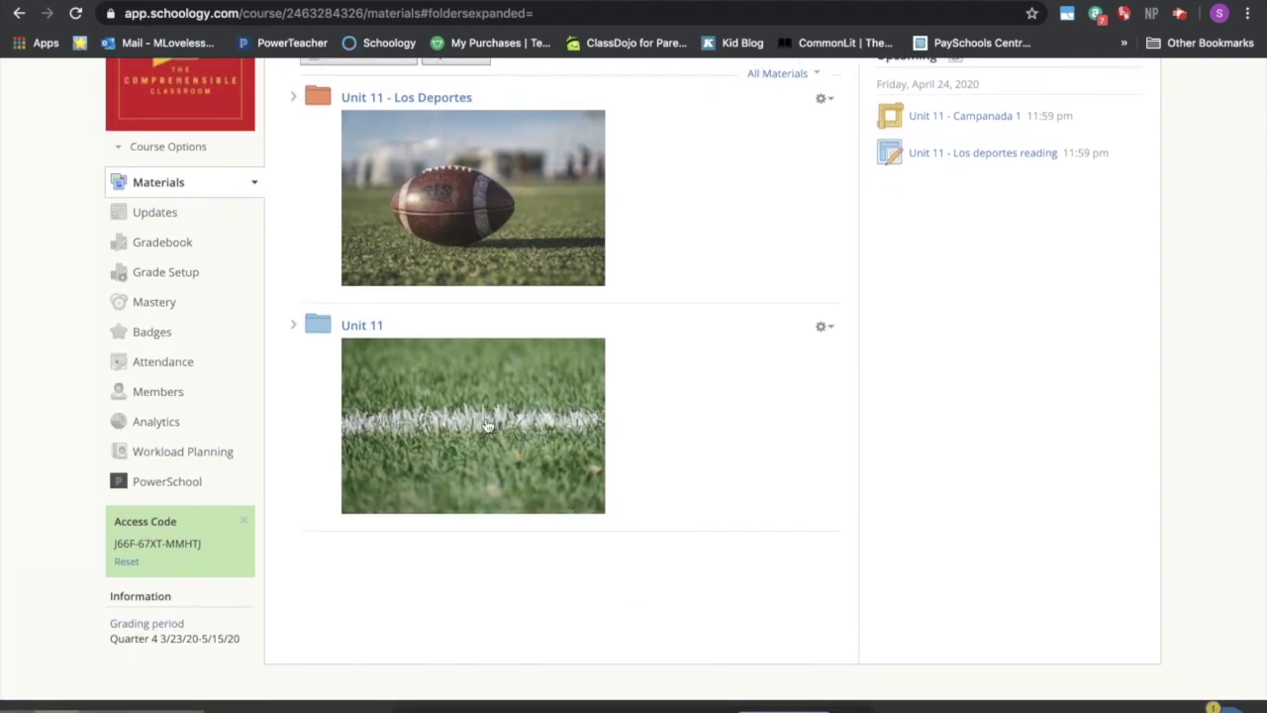
left_click(363, 326)
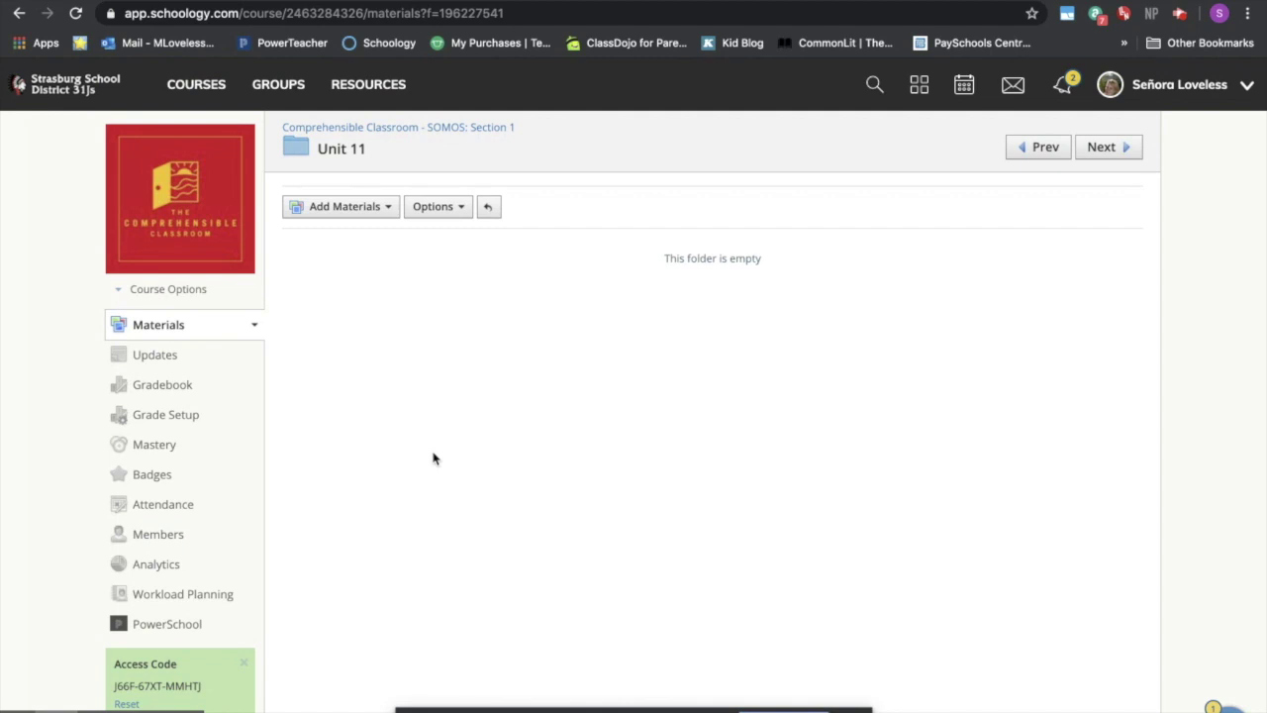
- Add an assignment titled 'Unit 11 Vocabulary Builder' and bring up the Google Drive Assignments picker
left_click(377, 212)
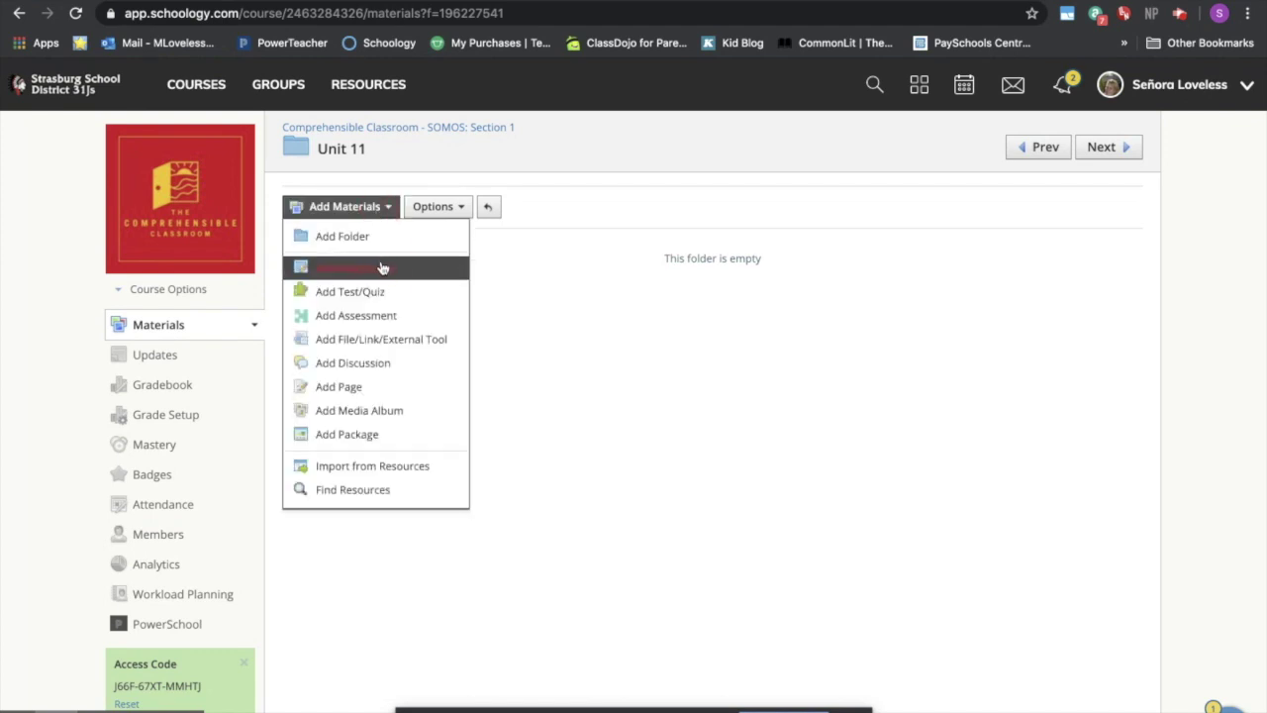
left_click(382, 264)
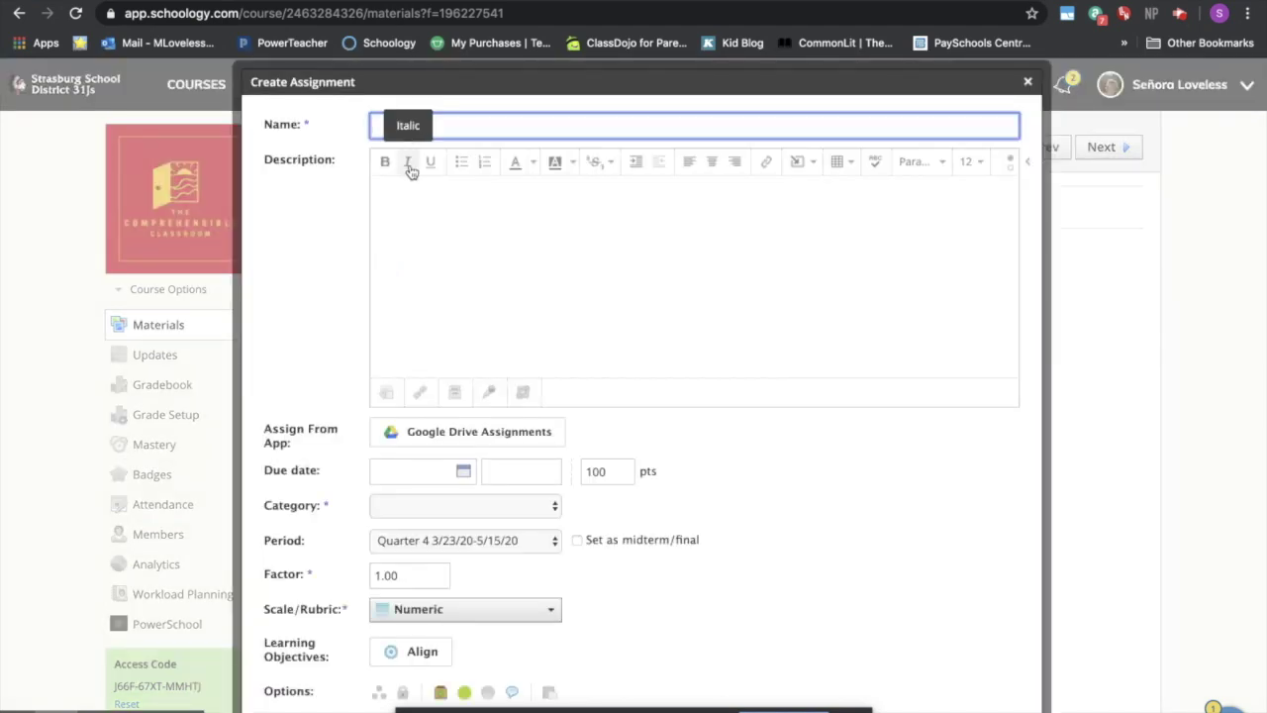
type("Unit ")
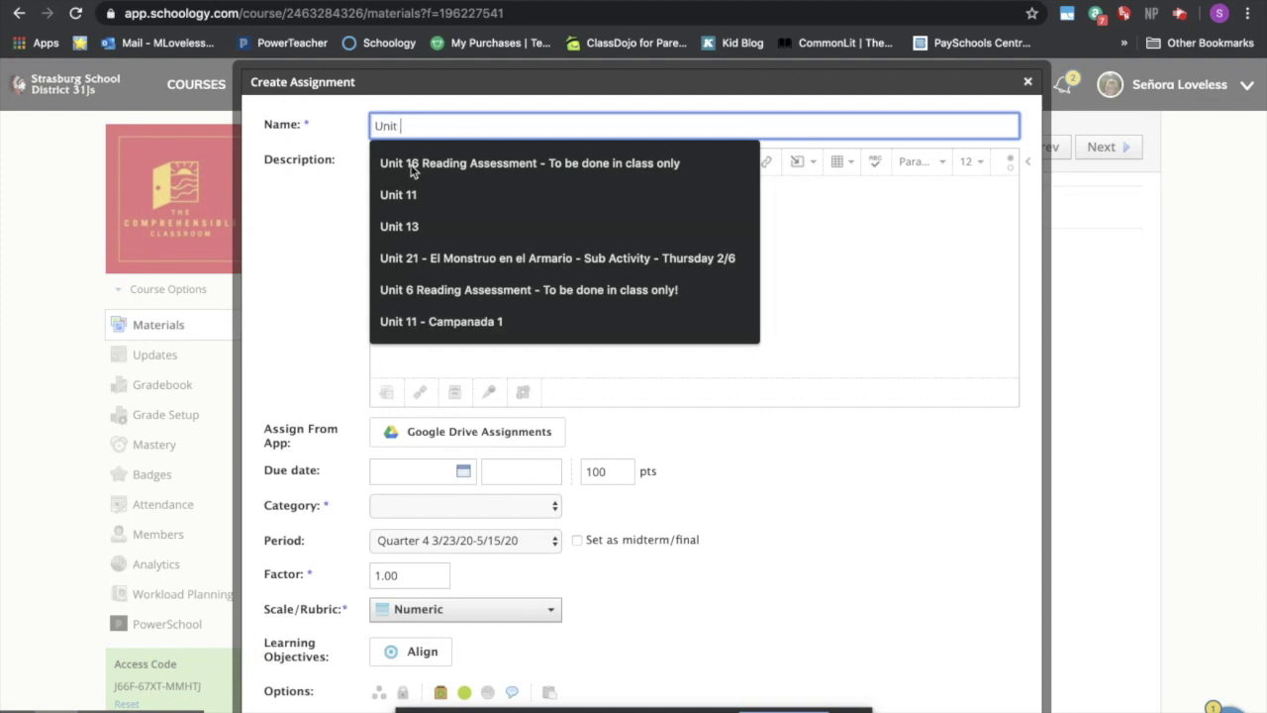
type("11 Vocabular")
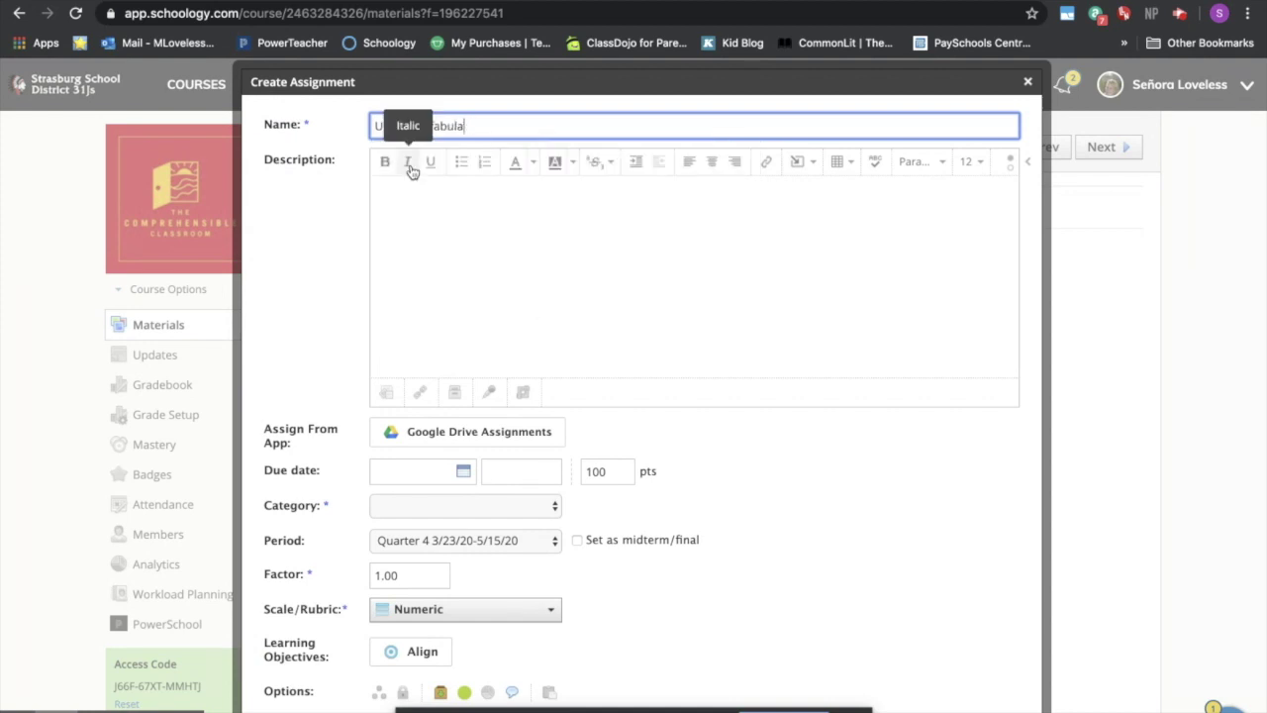
key("BackSpace")
key("BackSpace")
key("BackSpace")
key("BackSpace")
key("BackSpace")
key("BackSpace")
type("f")
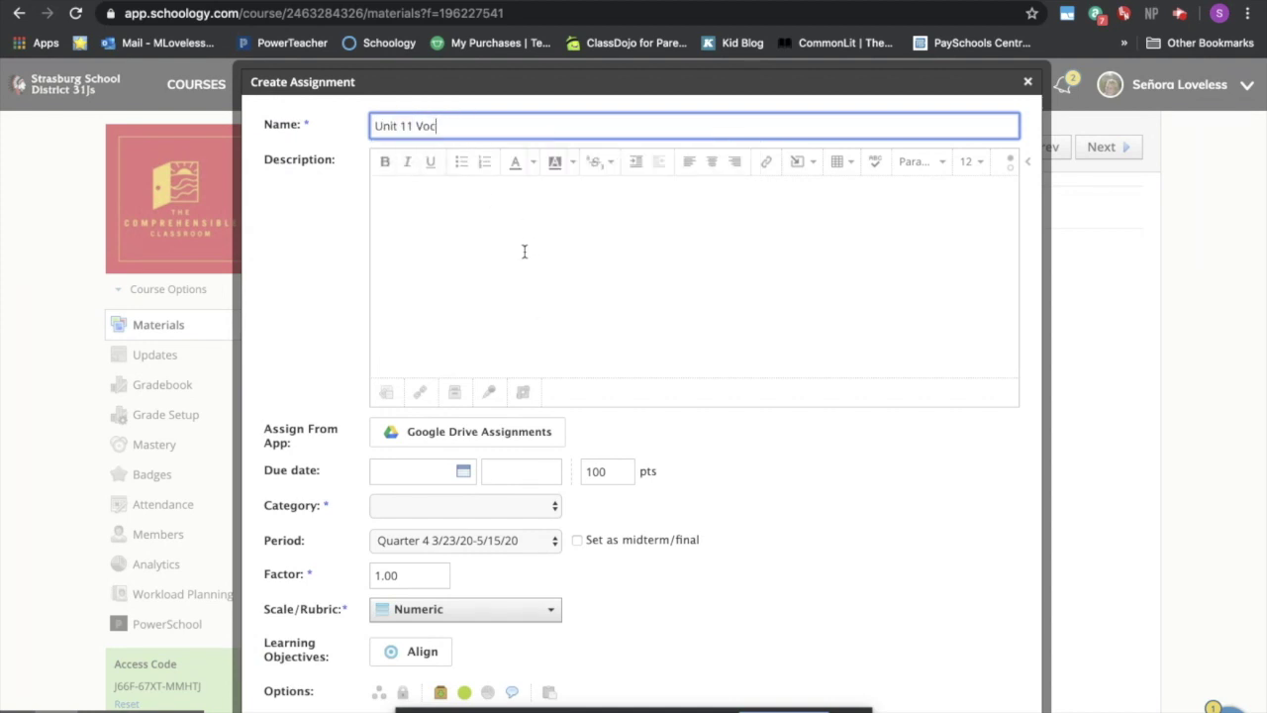
type("abulary Builder")
left_click(614, 202)
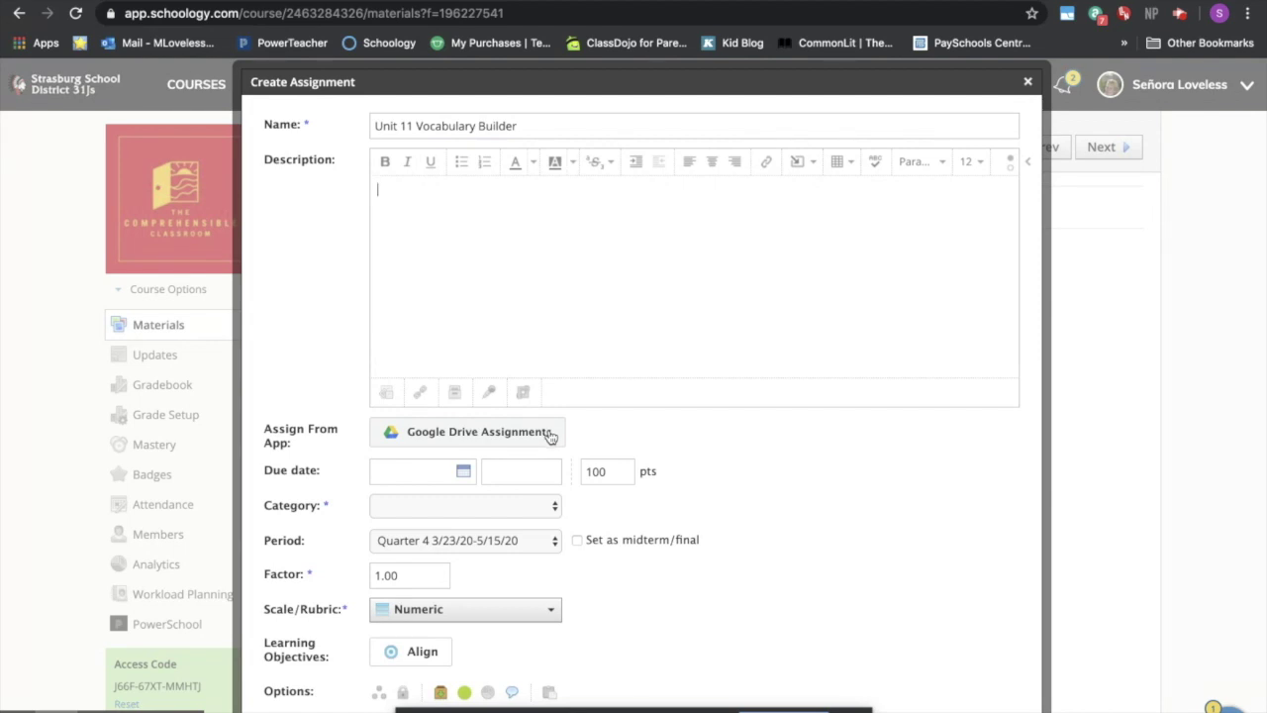
left_click(551, 437)
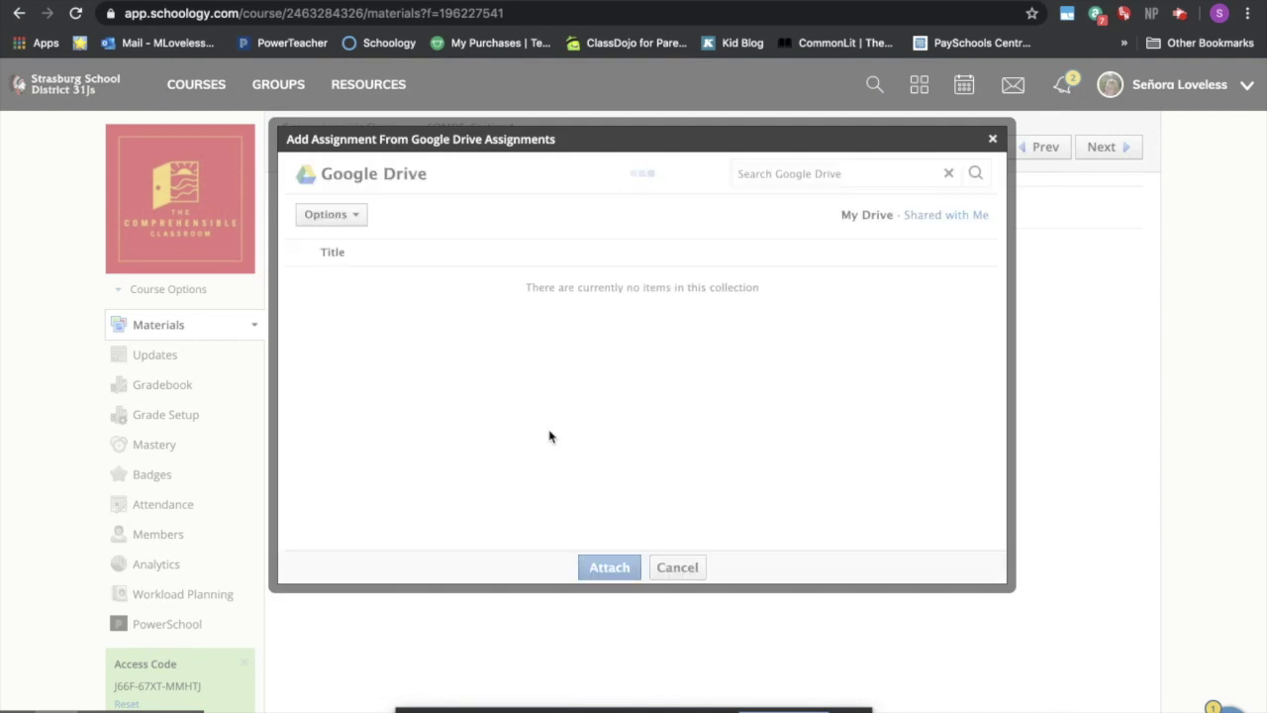
- Search Drive for 'ML' and attach the ML – S1U11B Vocabulary builder file
left_click(812, 169)
type("ML")
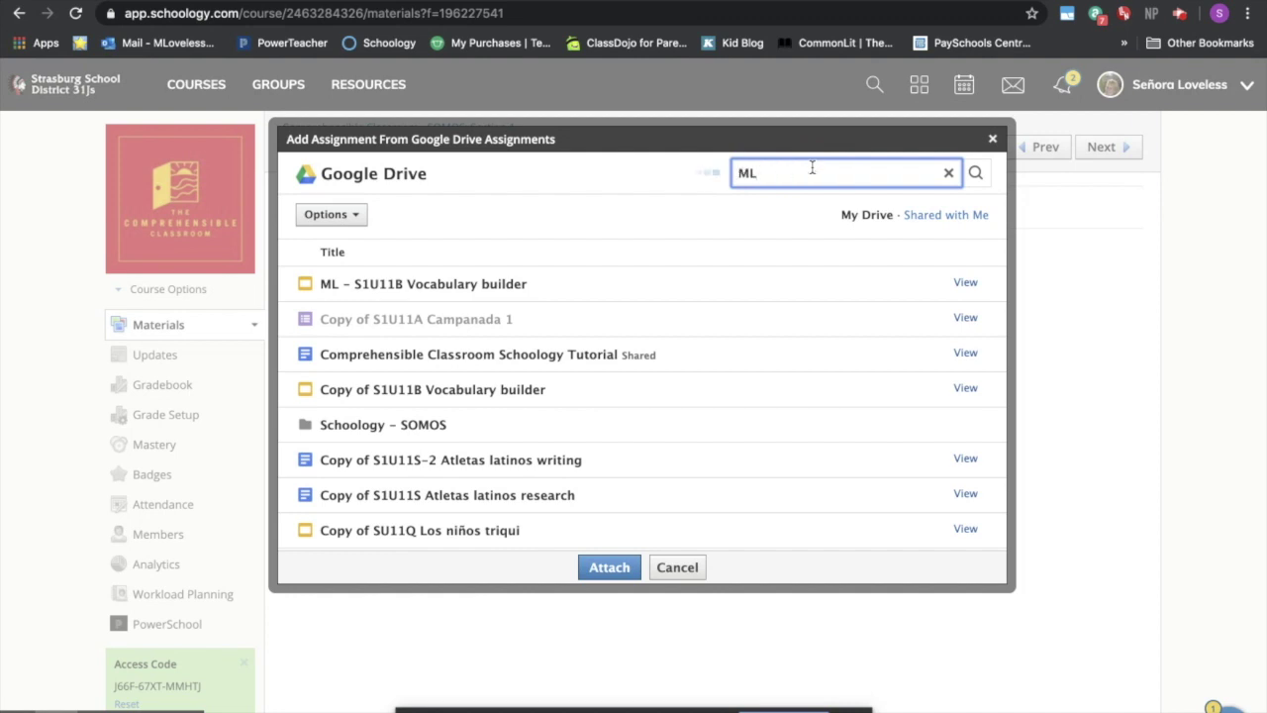
left_click(505, 284)
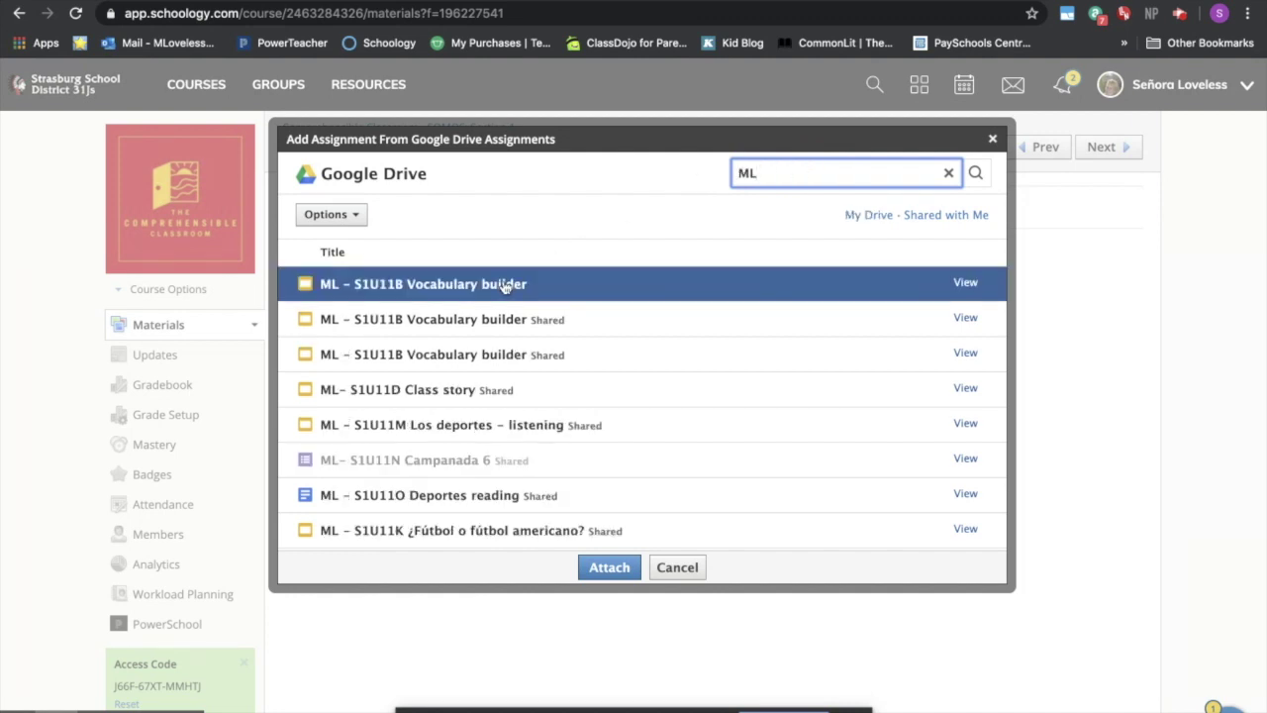
left_click(610, 568)
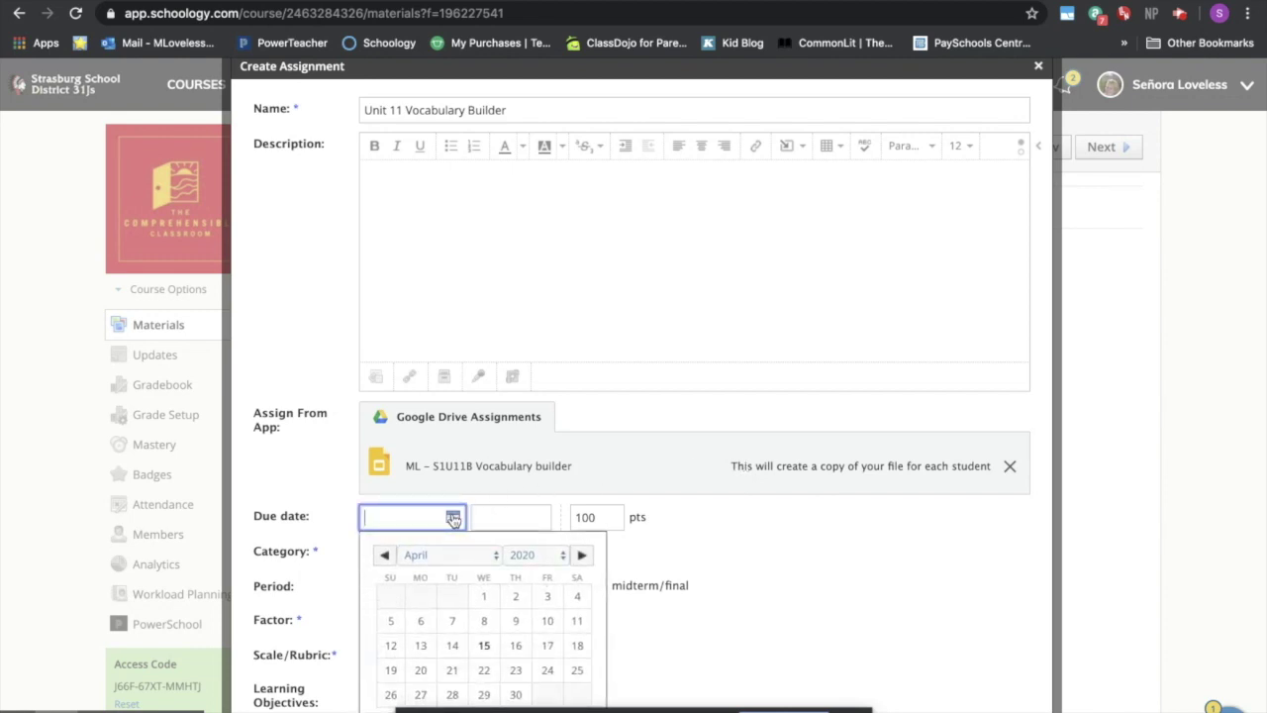
- Set the due date to 4/17/20, 10 points, and category Distance Learning
left_click(547, 645)
double_click(600, 517)
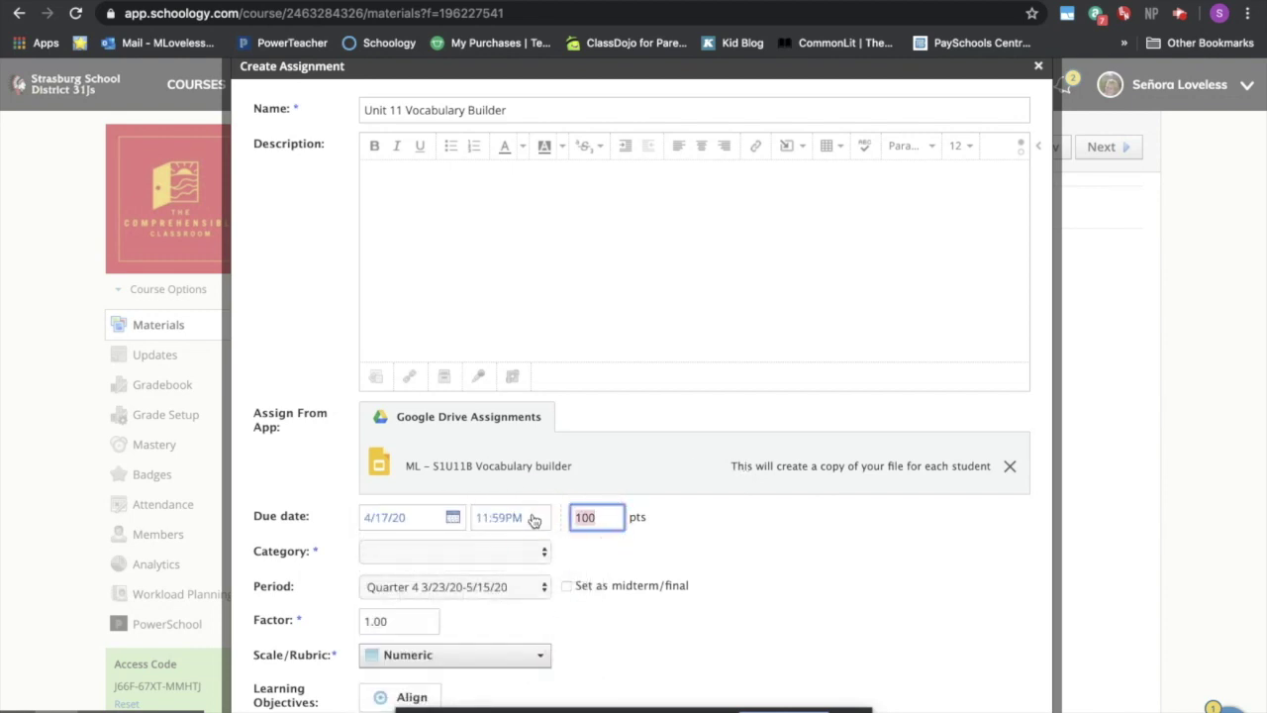
type("10")
left_click(547, 553)
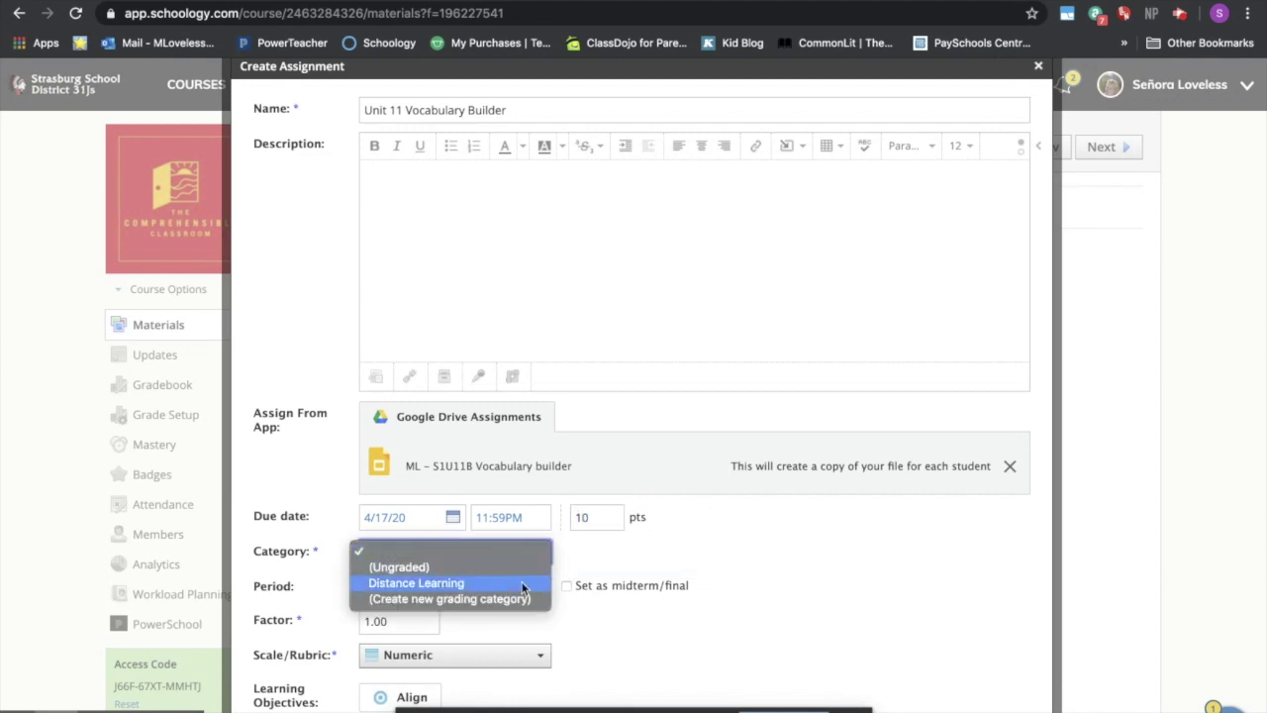
left_click(522, 585)
scroll(733, 555, "down", 3)
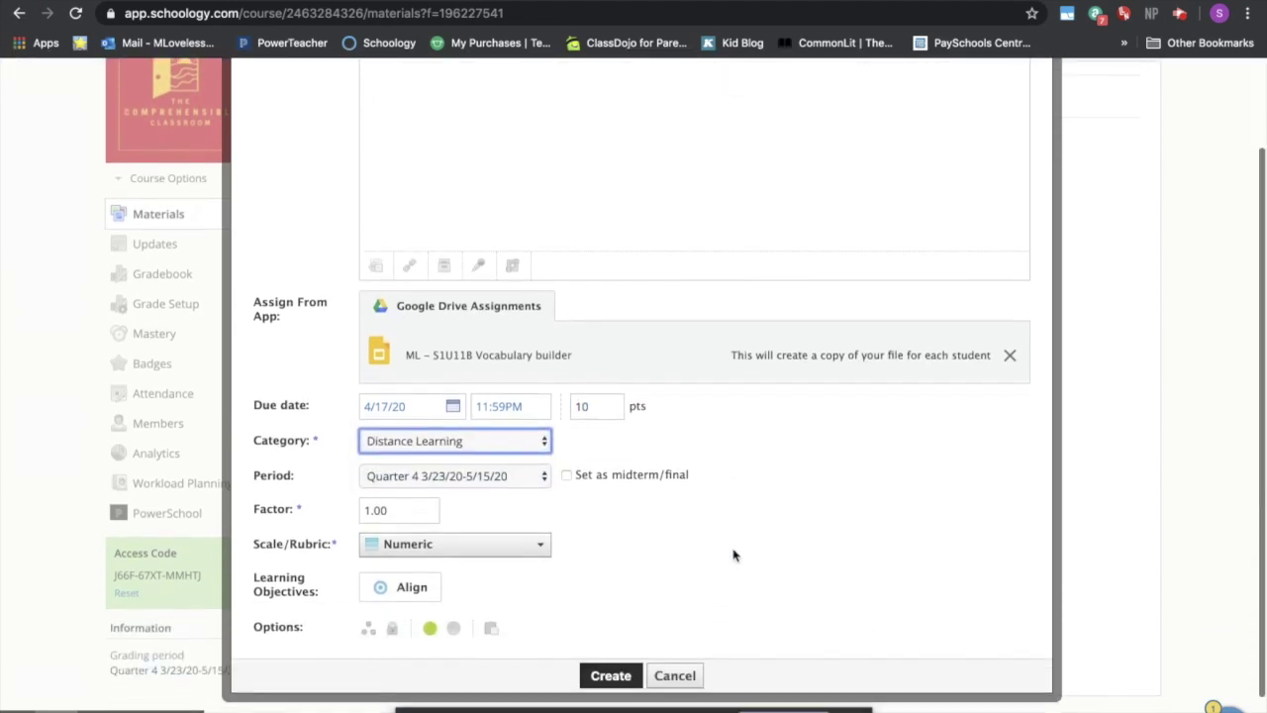
scroll(733, 554, "up", 1)
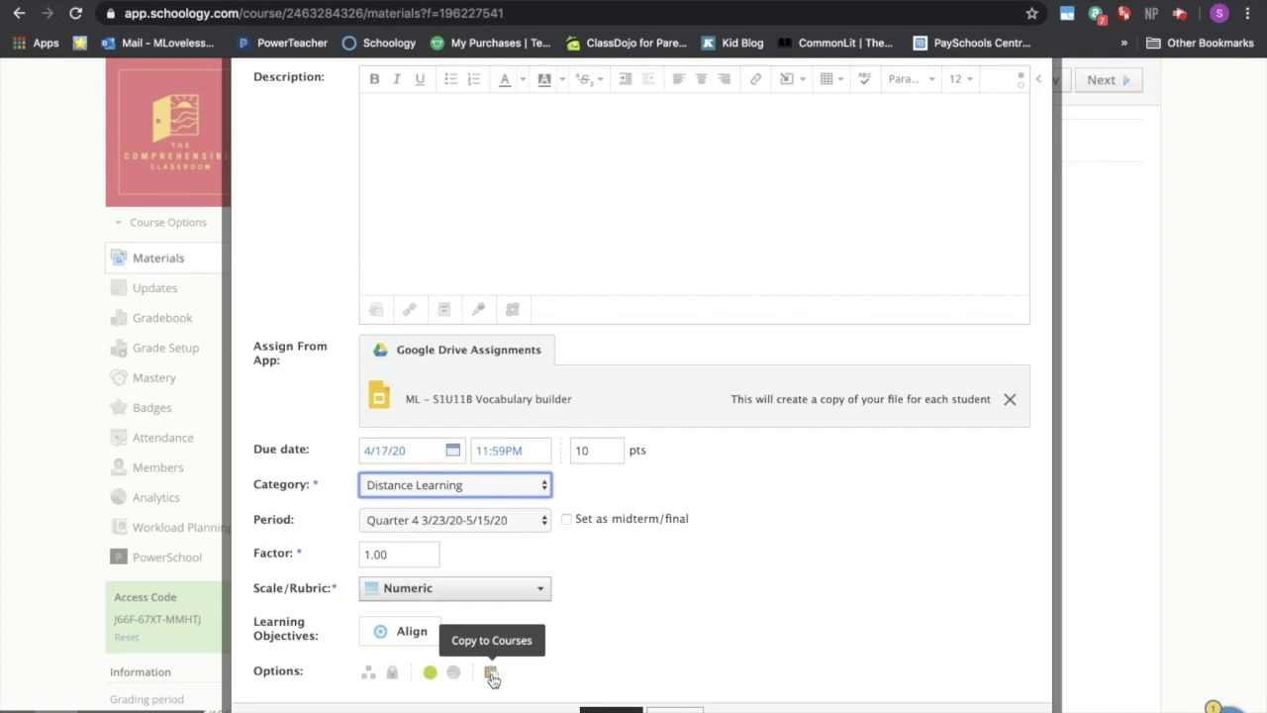
- Copy the assignment to Spanish, Advanced (W): Section 1 and create it
left_click(492, 677)
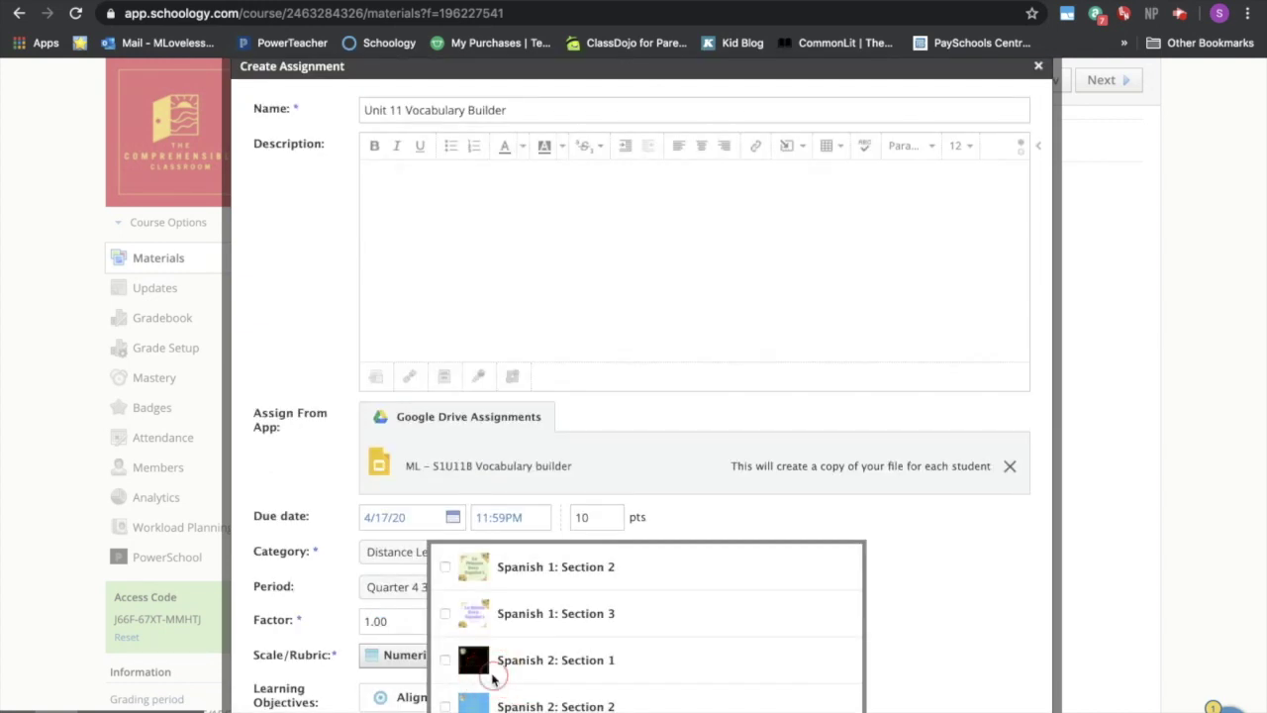
scroll(497, 649, "down", 1)
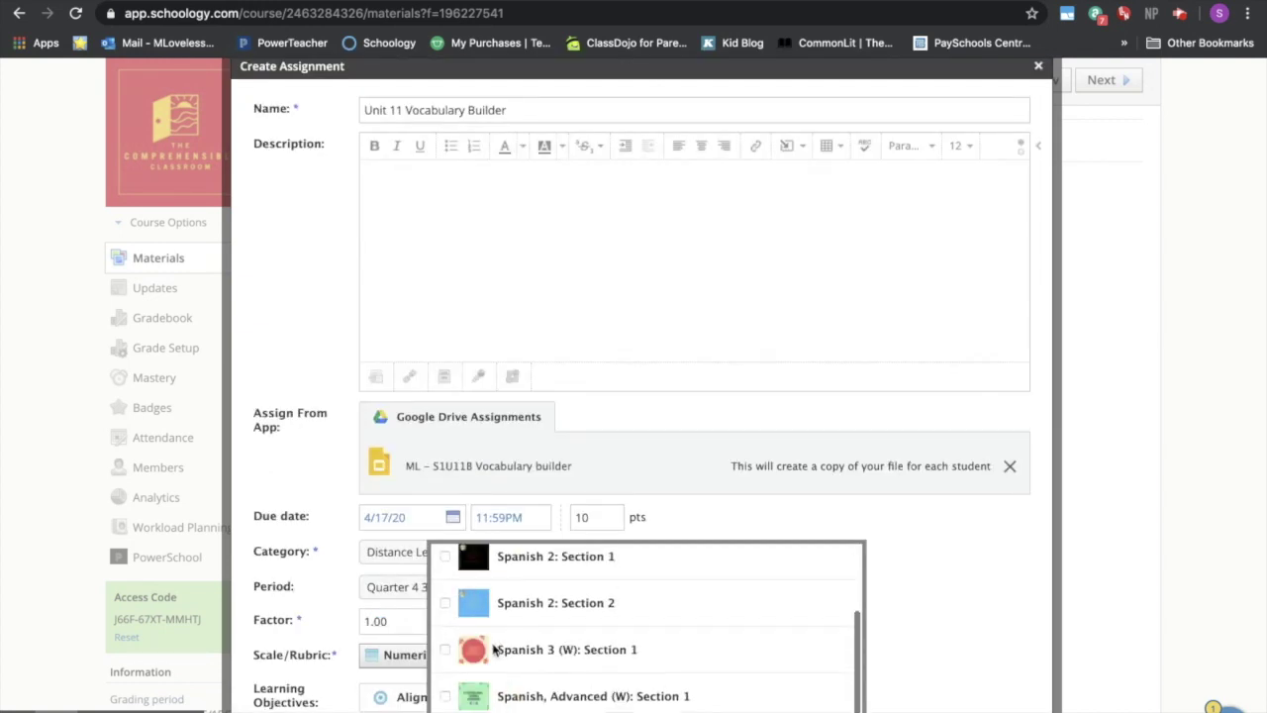
left_click(445, 696)
scroll(448, 693, "down", 3)
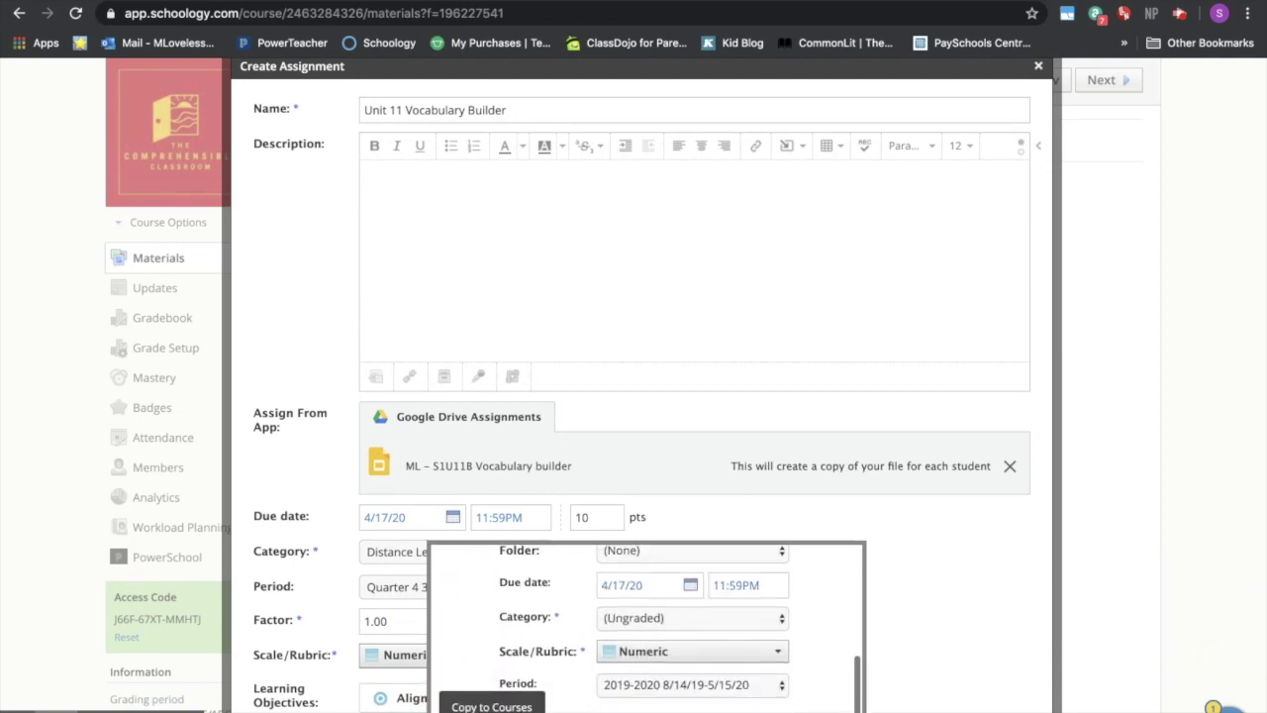
left_click(492, 709)
scroll(669, 697, "down", 1)
scroll(669, 697, "down", 2)
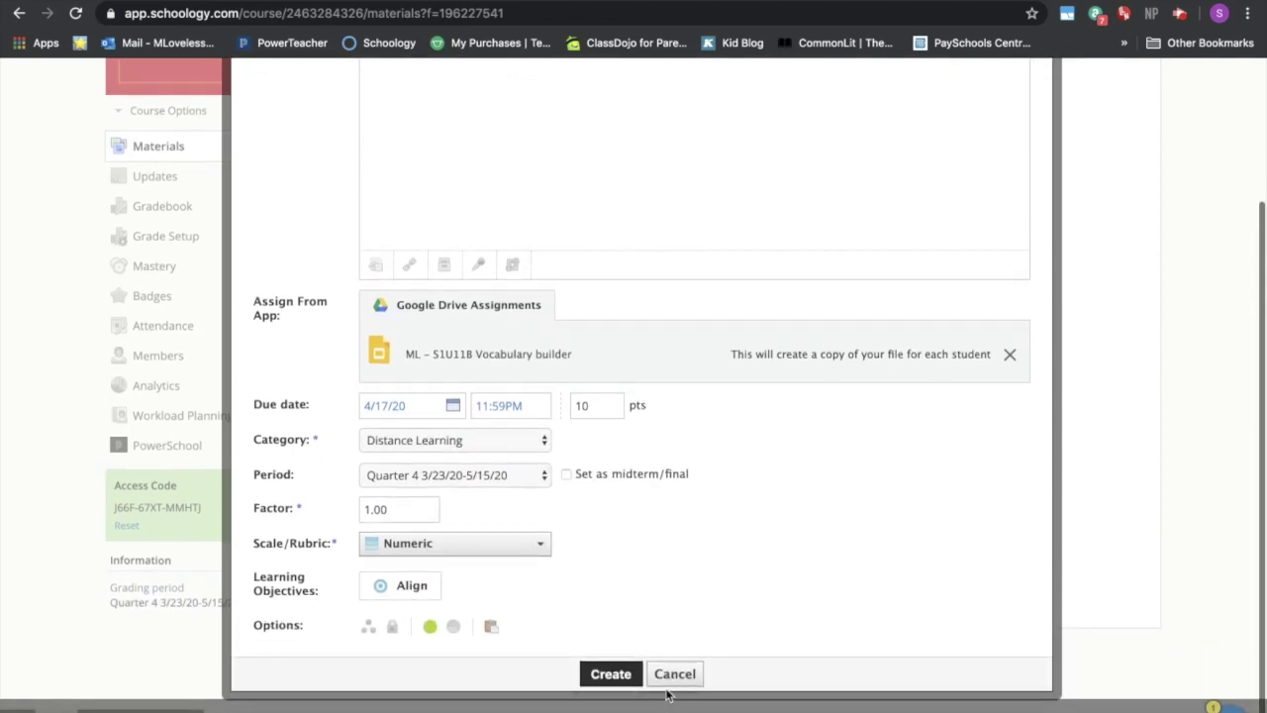
left_click(623, 677)
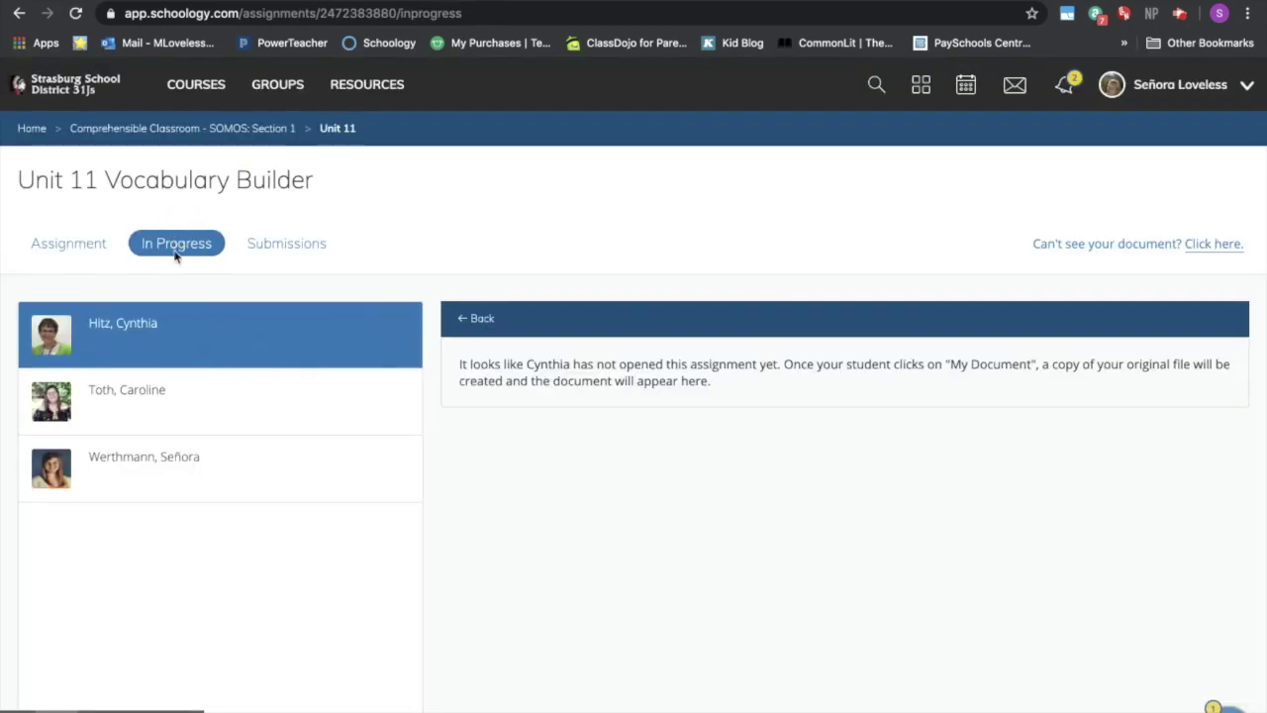
- Review the assignment's submissions and each student's progress, then return to the Unit 11 folder
left_click(278, 243)
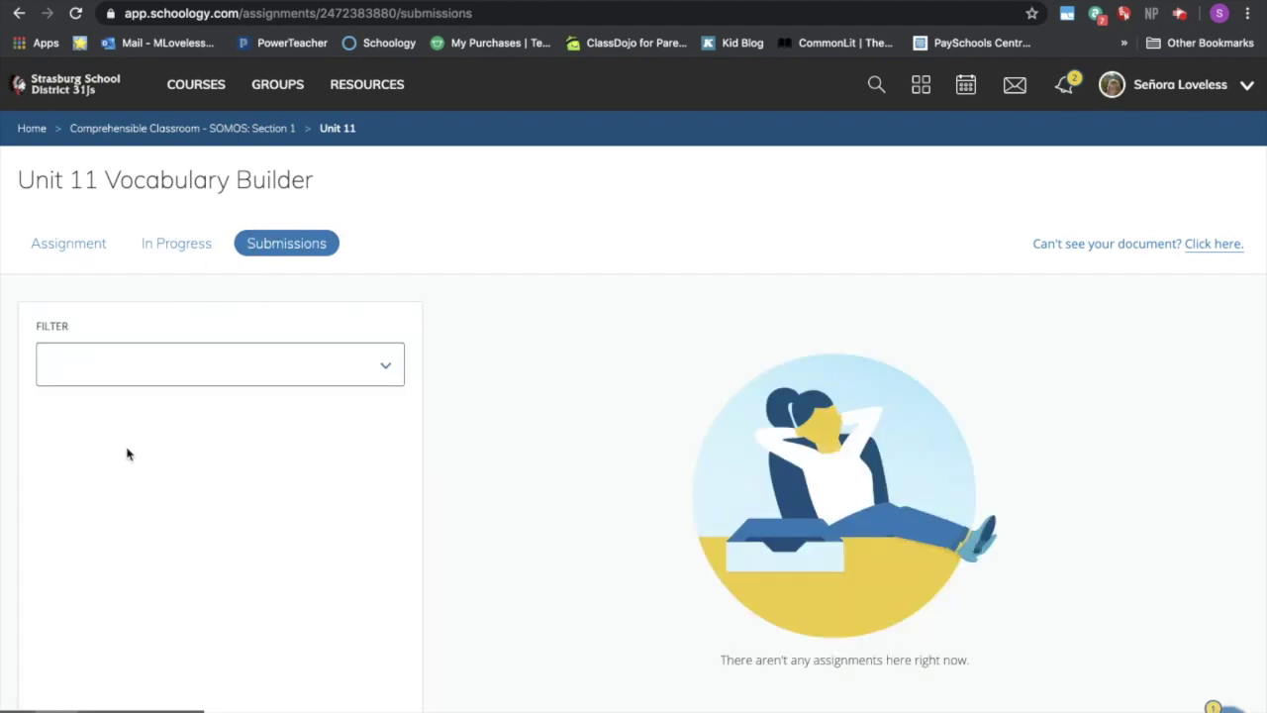
left_click(167, 250)
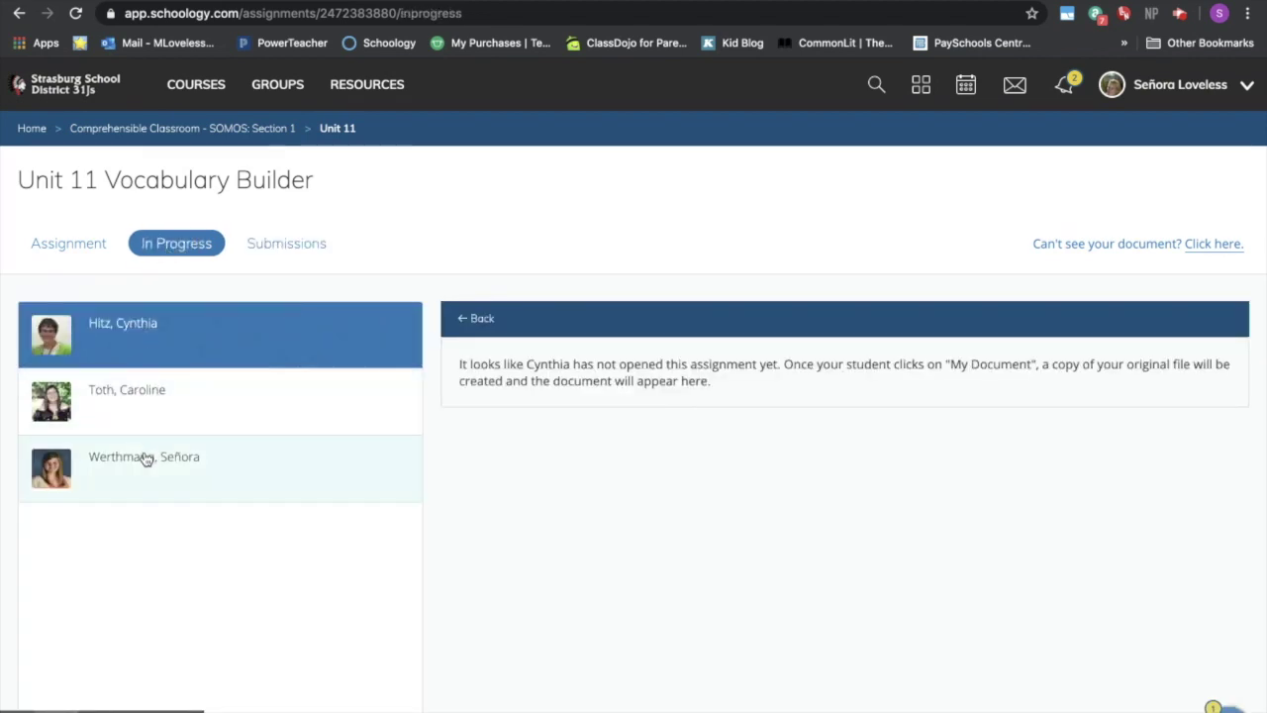
left_click(148, 450)
left_click(148, 406)
left_click(129, 337)
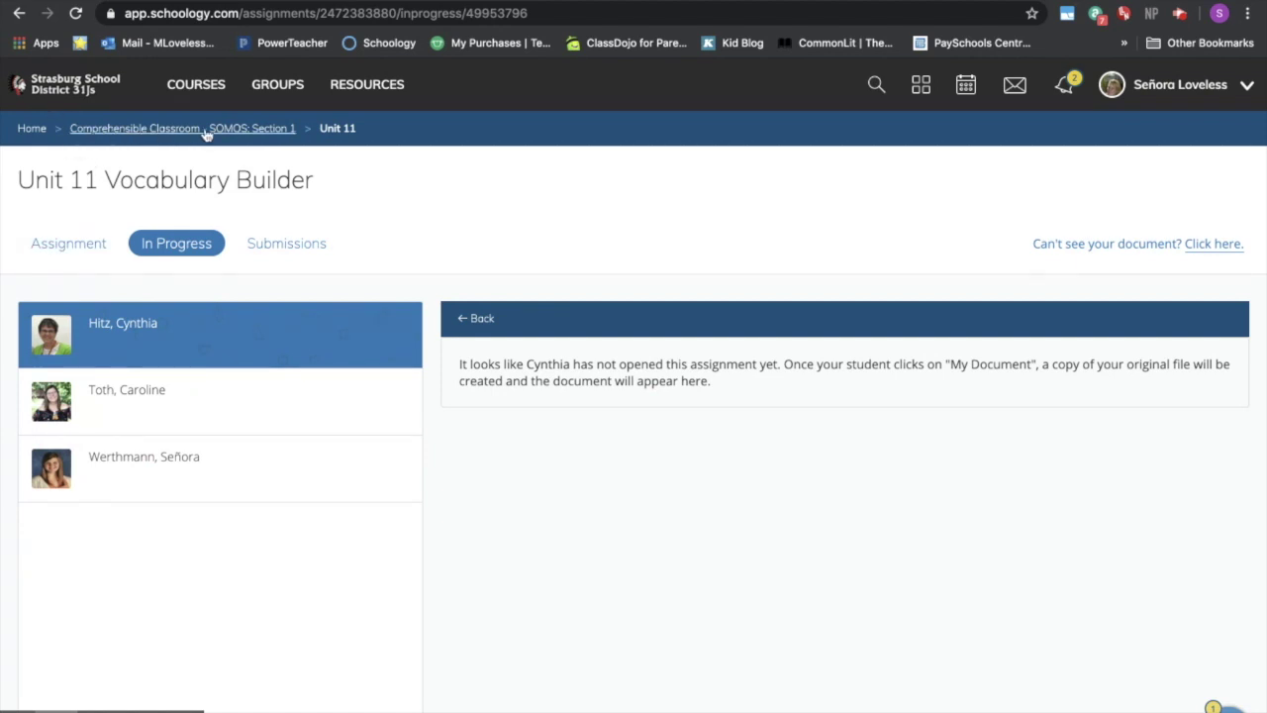
left_click(334, 130)
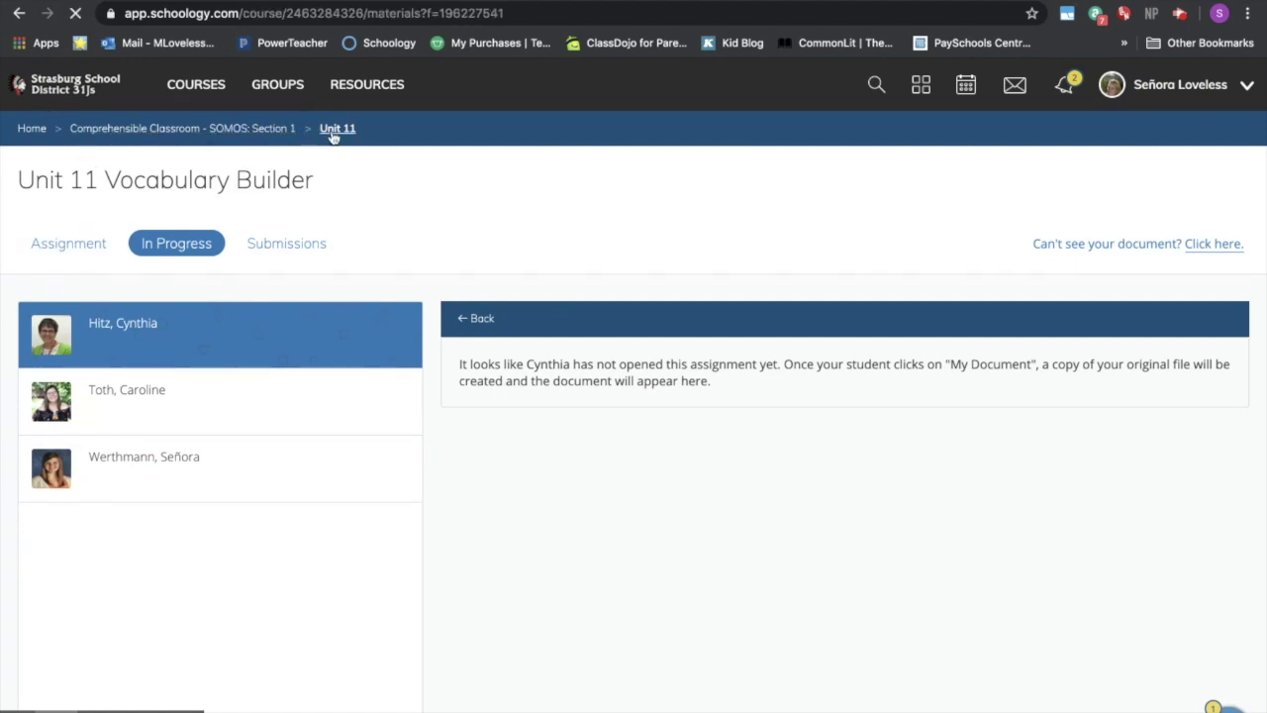
- Start a new assignment named 'Unit 11 Reading Response' with the ML – S1U11O Deportes reading Drive file attached
left_click(375, 210)
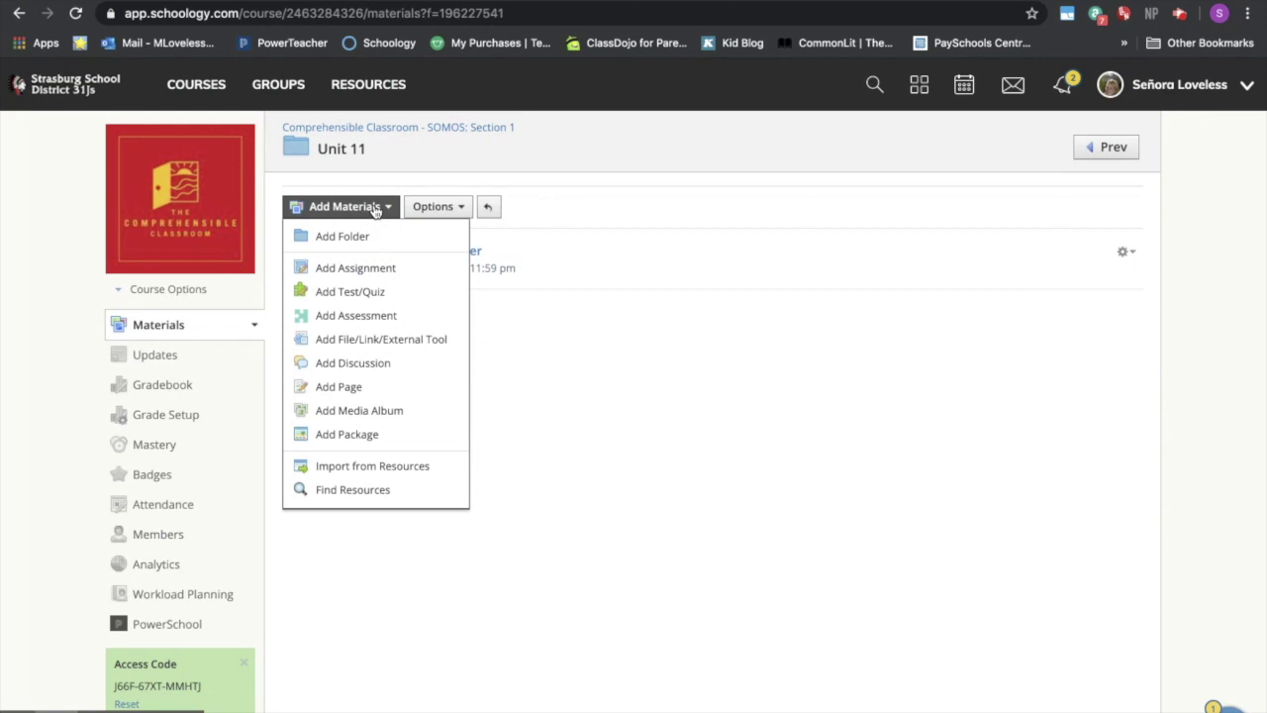
left_click(371, 268)
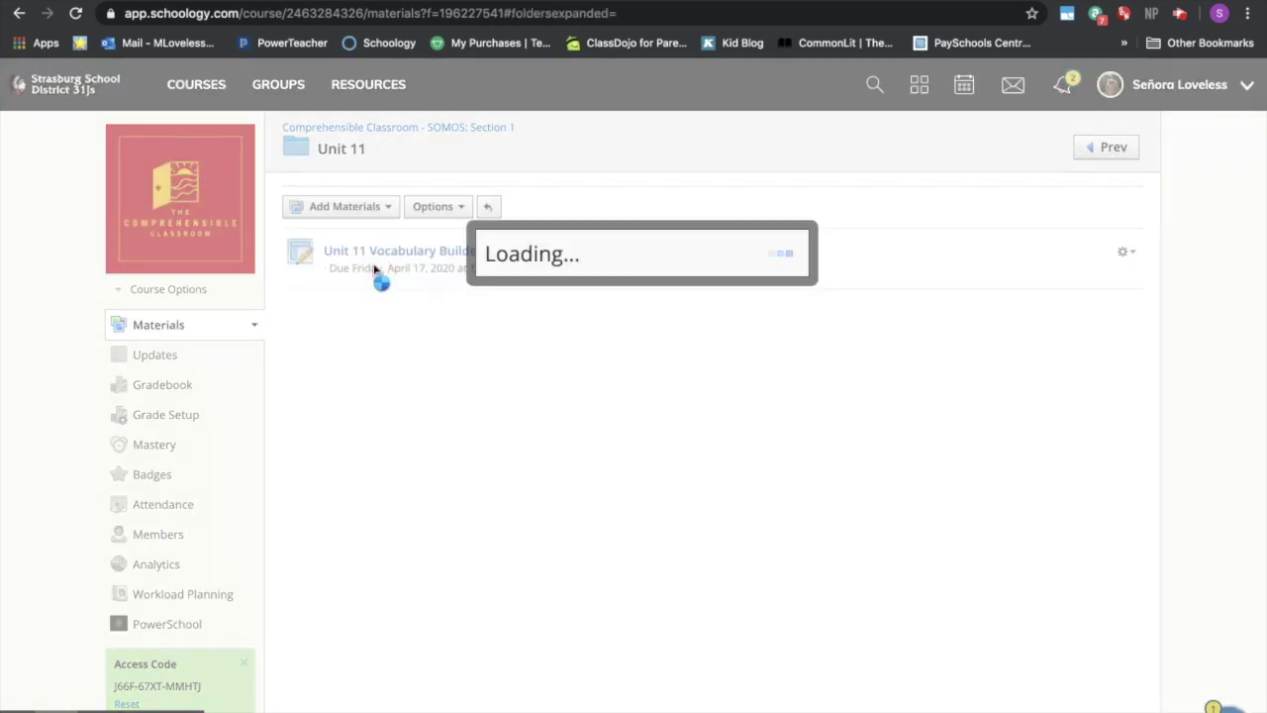
type("Unit 11 Readin")
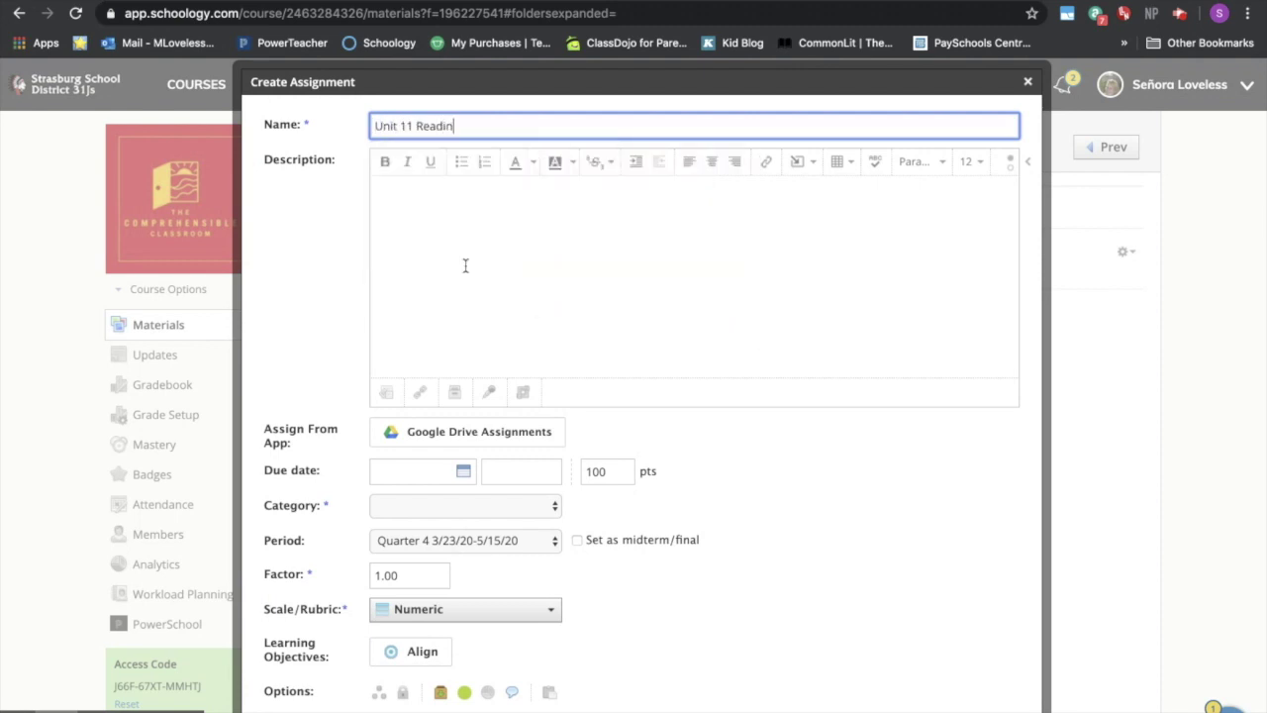
type("g Response")
left_click(517, 277)
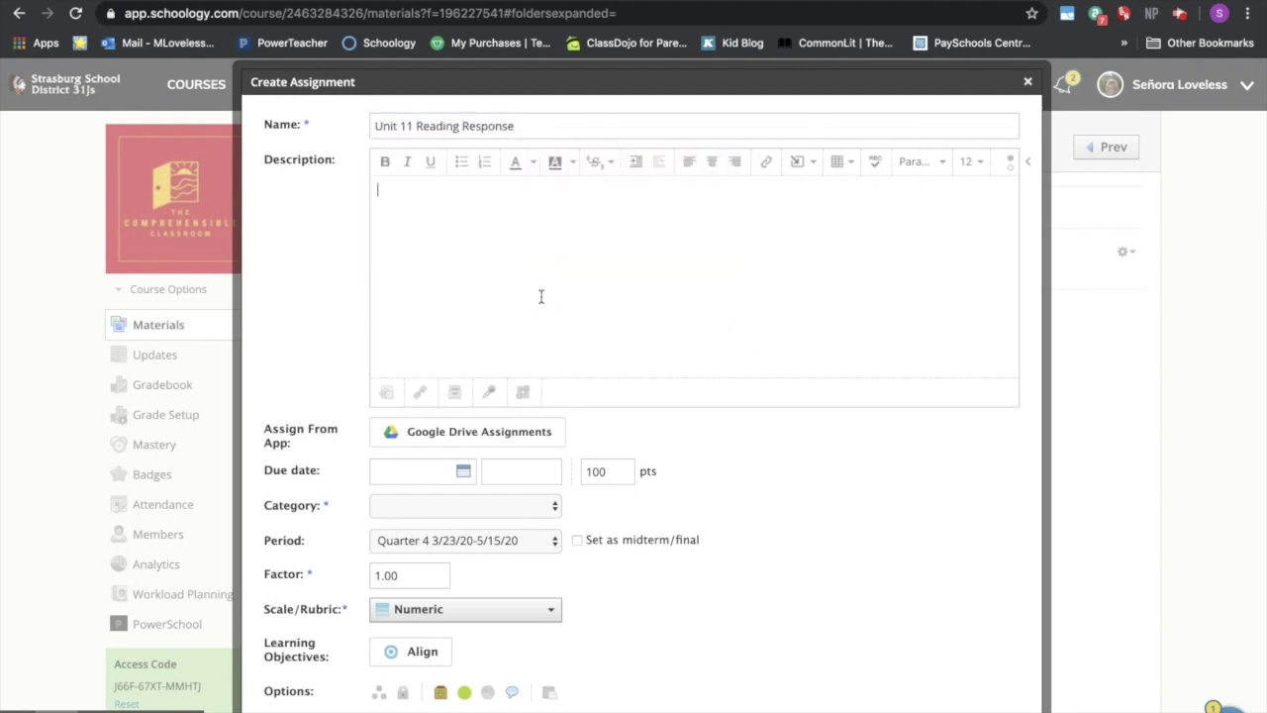
left_click(539, 443)
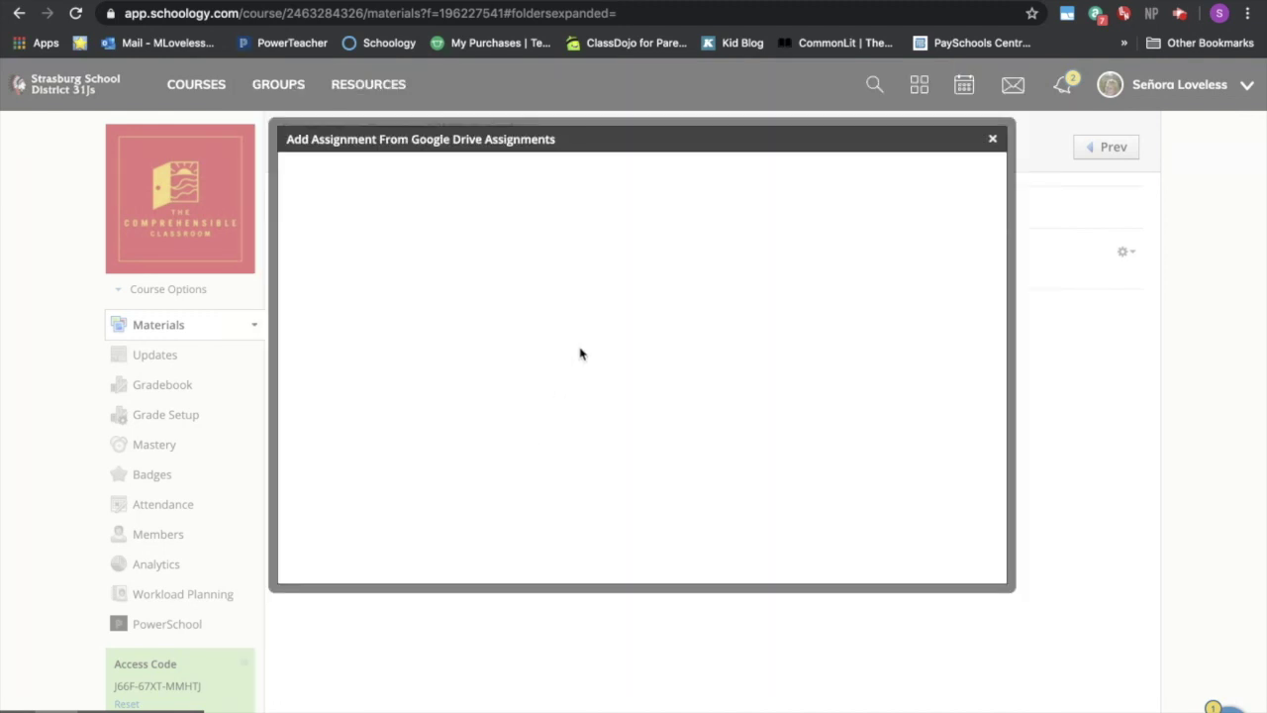
left_click(792, 173)
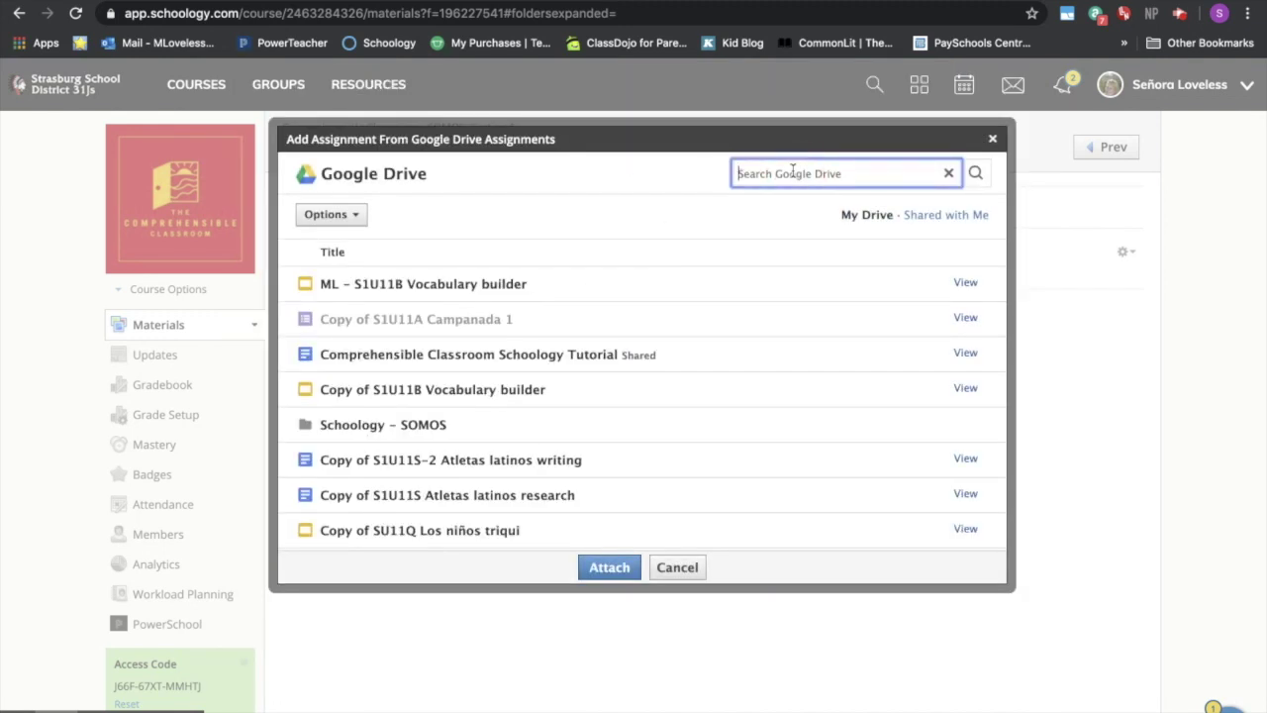
type("ML")
scroll(492, 401, "down", 1)
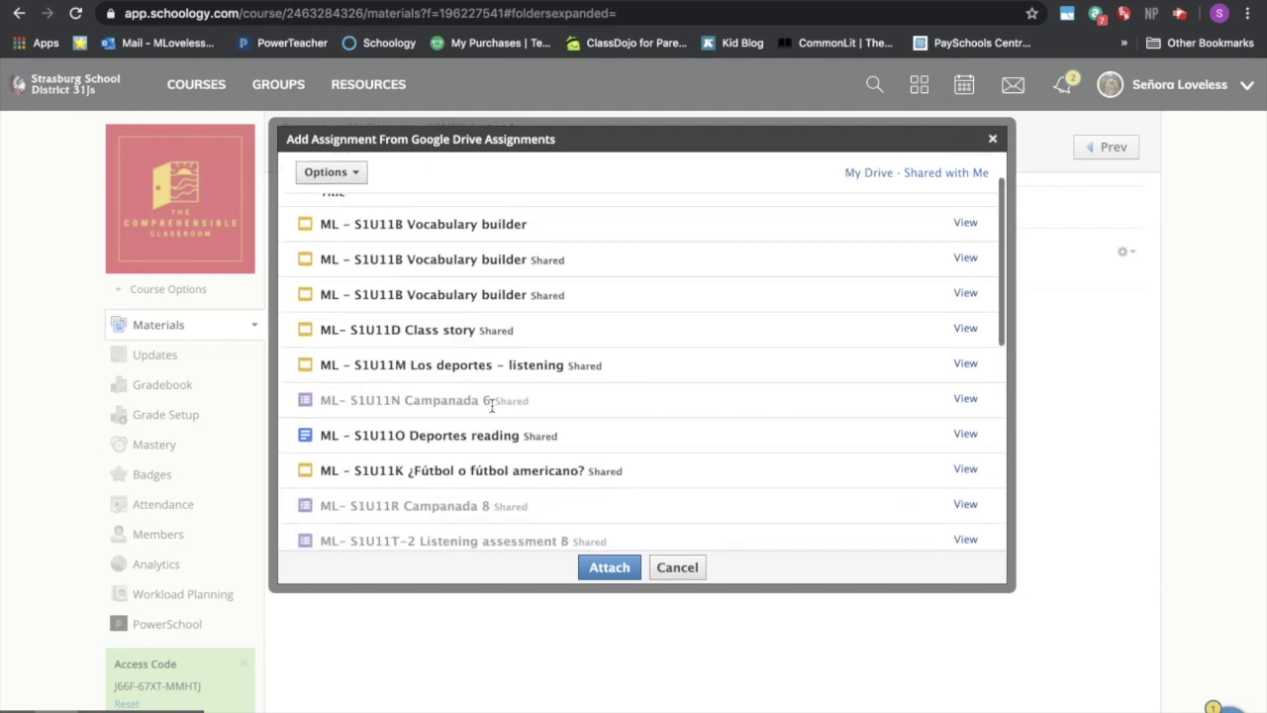
left_click(479, 437)
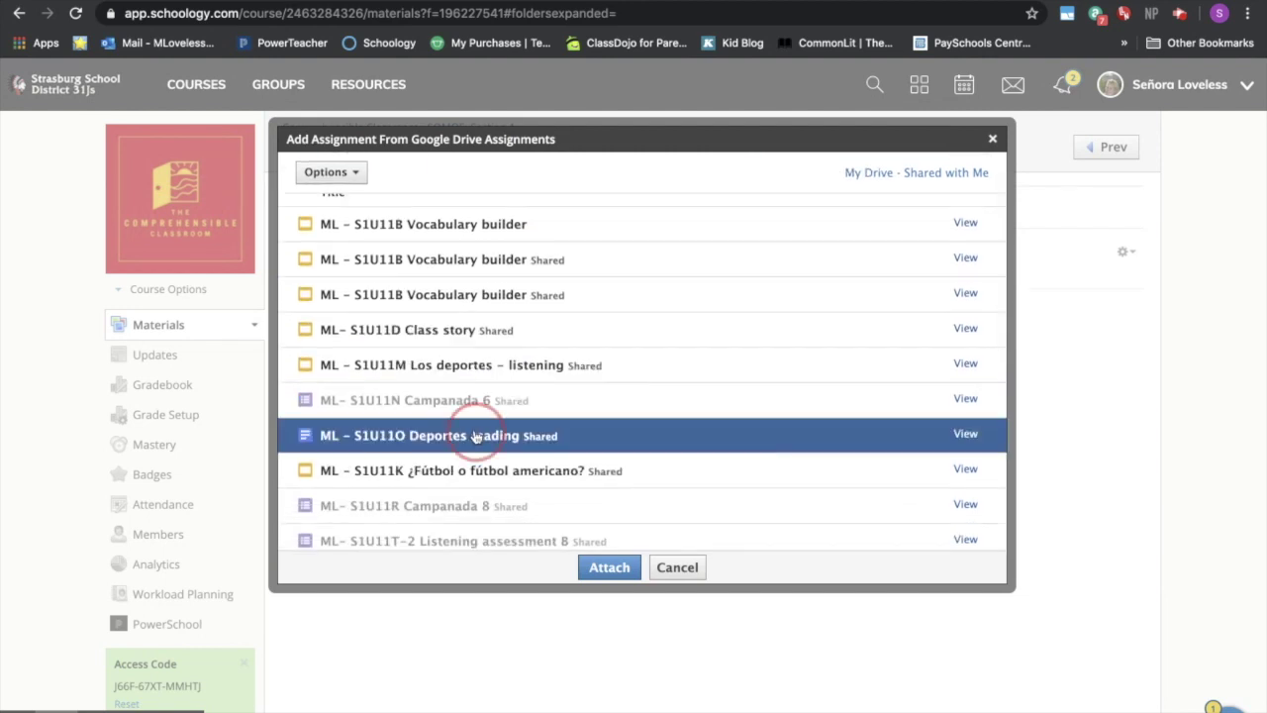
left_click(598, 570)
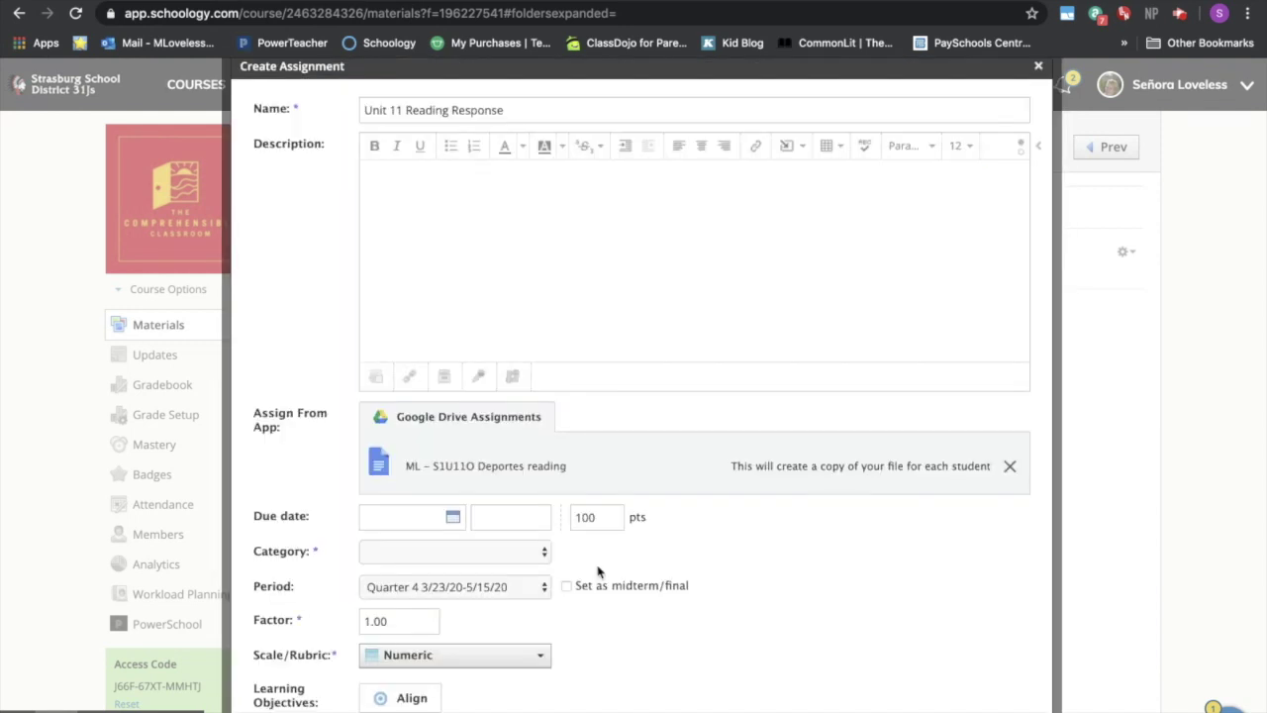
- Make the assignment due April 17, worth 10 points, in Distance Learning, and submit it
left_click(453, 517)
left_click(548, 645)
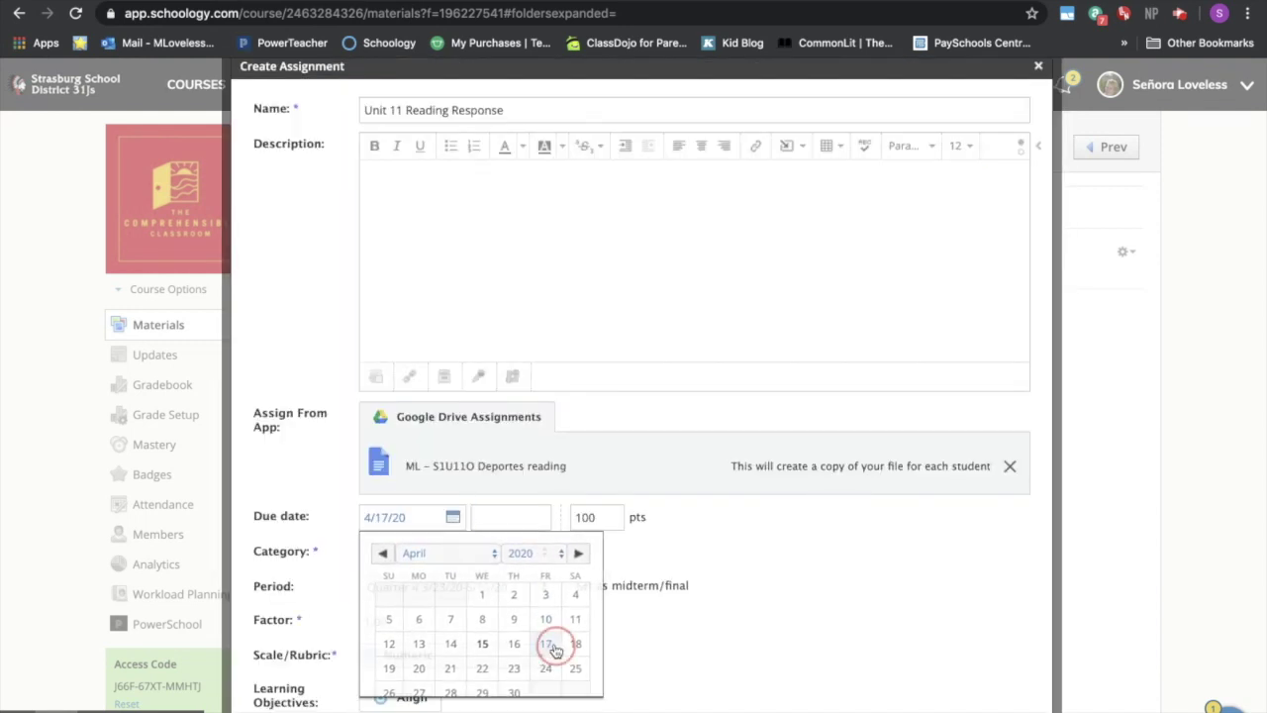
left_click_drag(595, 517, 582, 515)
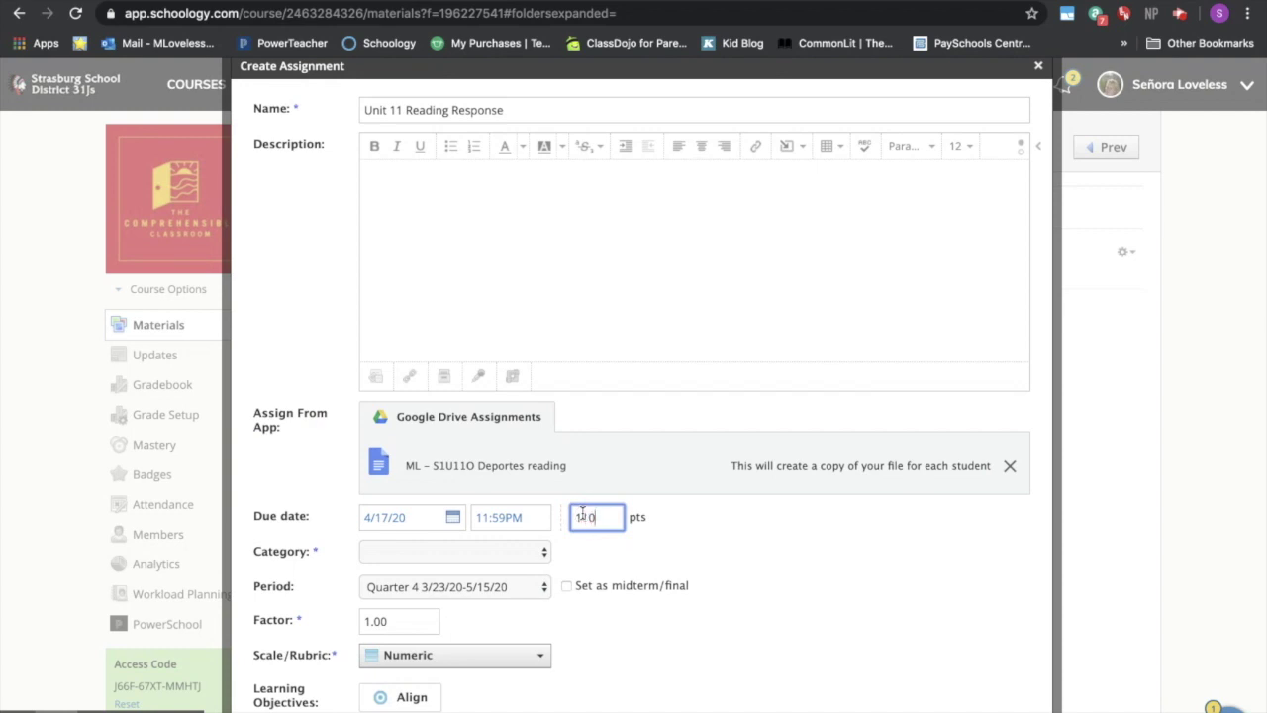
key("BackSpace")
key("BackSpace")
type("0")
left_click(524, 553)
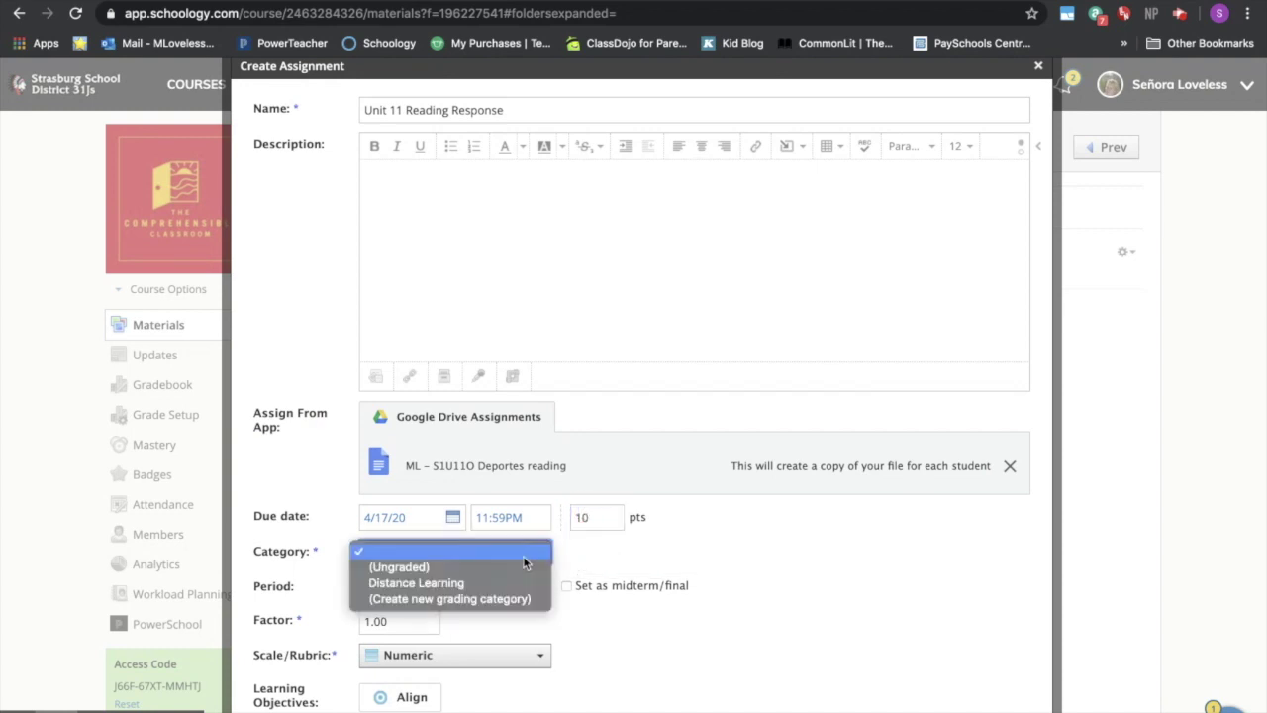
left_click(415, 583)
scroll(670, 587, "down", 1)
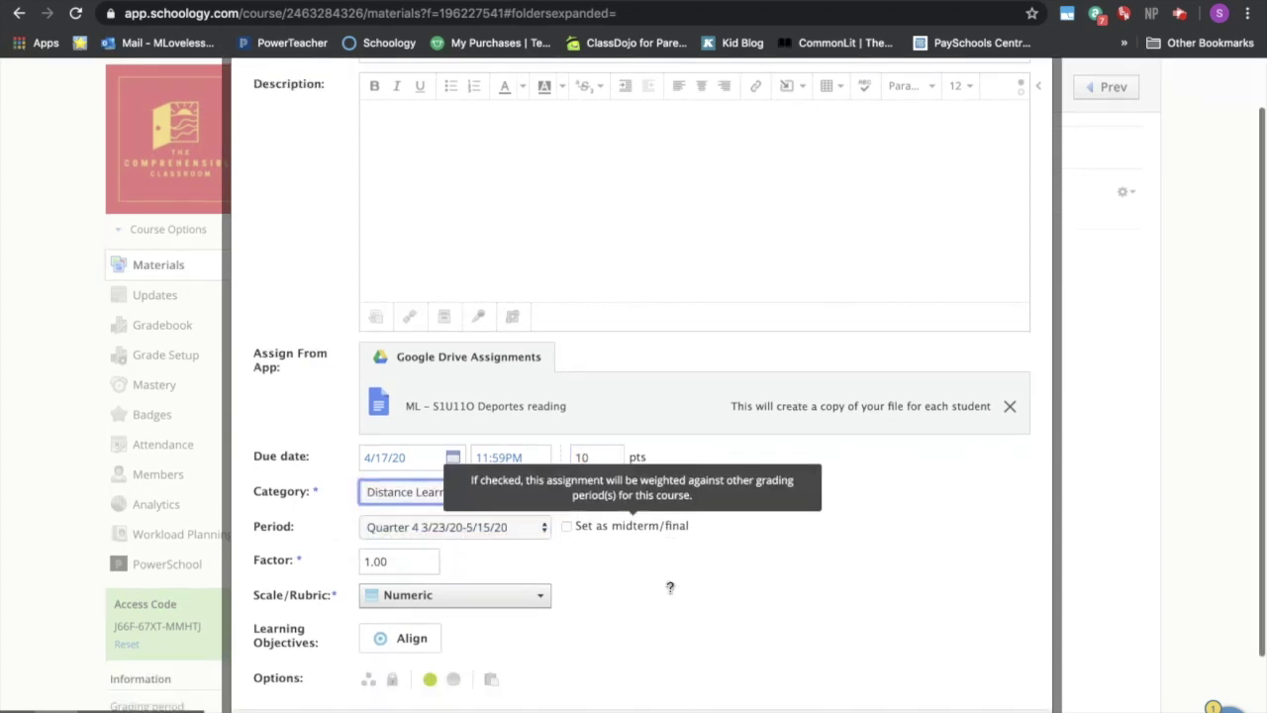
scroll(670, 587, "down", 2)
left_click(489, 588)
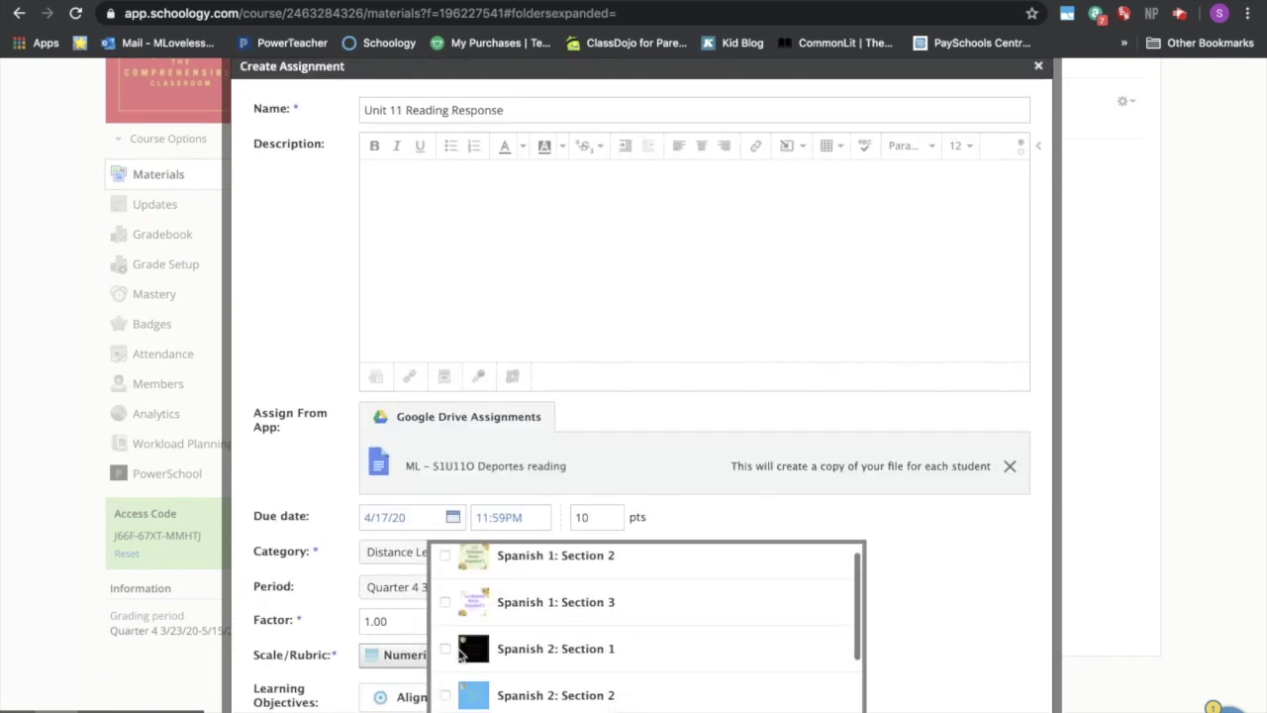
scroll(461, 653, "down", 2)
left_click(443, 705)
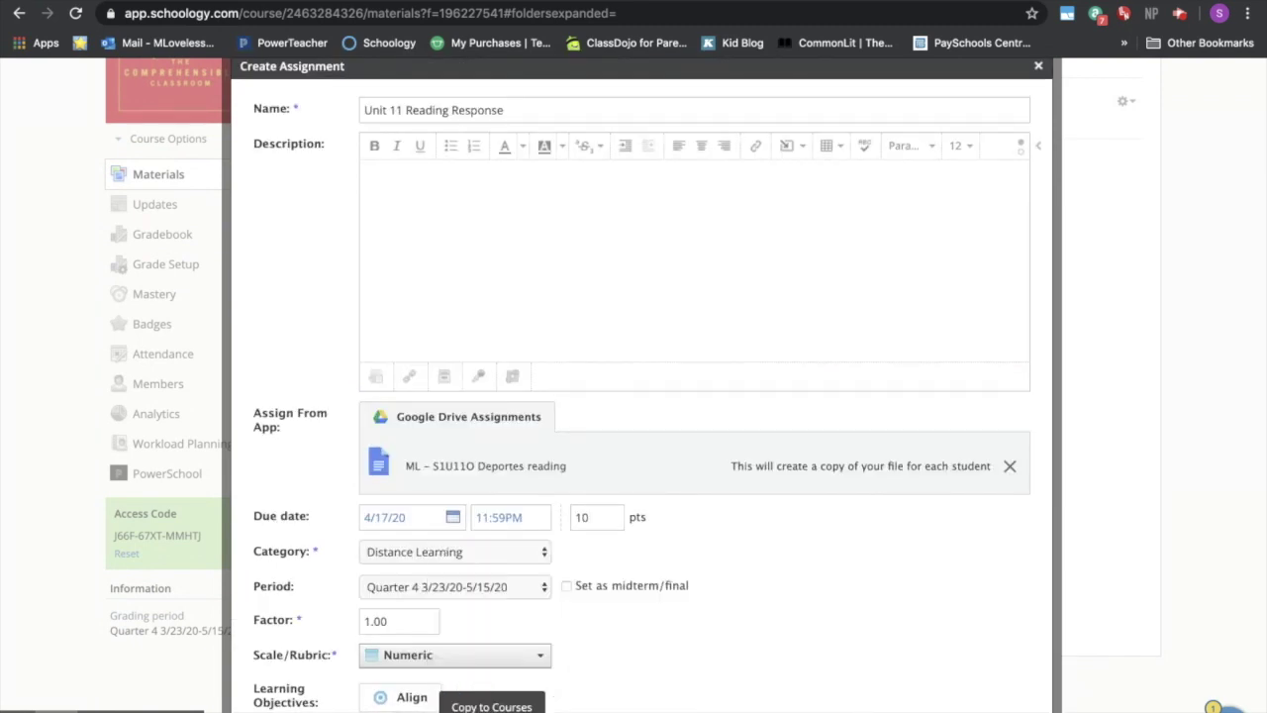
scroll(627, 667, "down", 1)
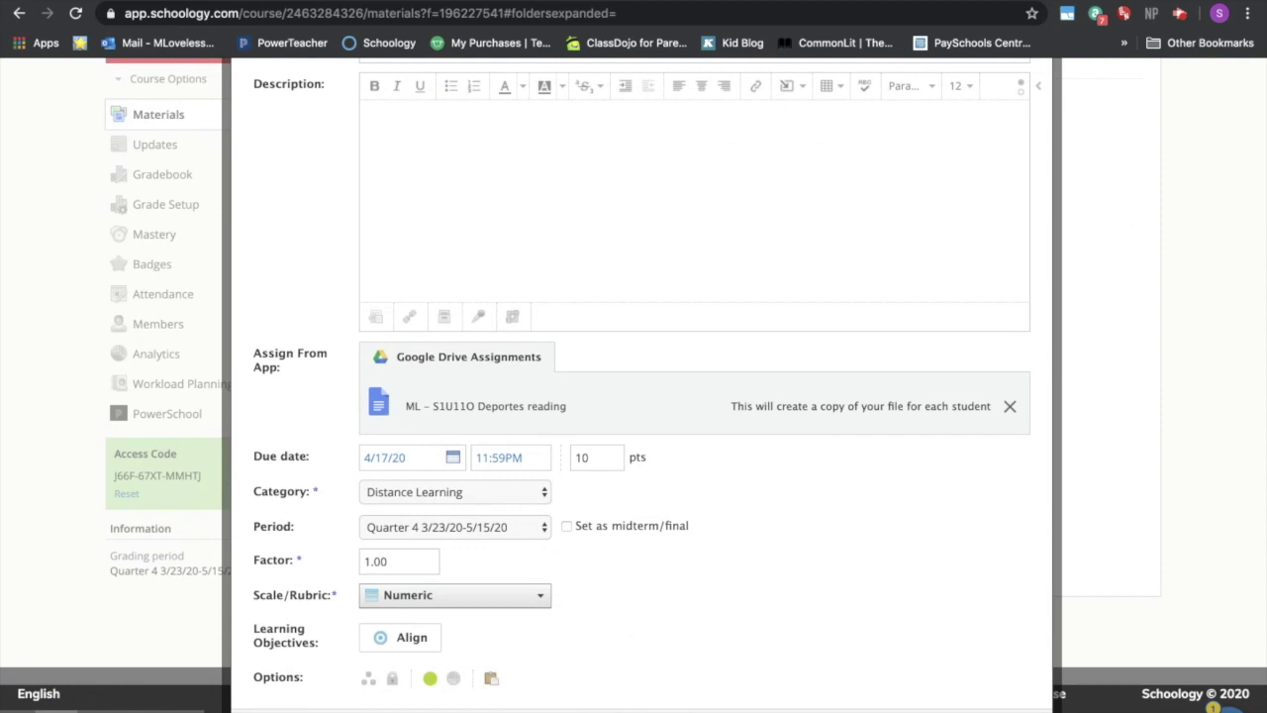
key("Return")
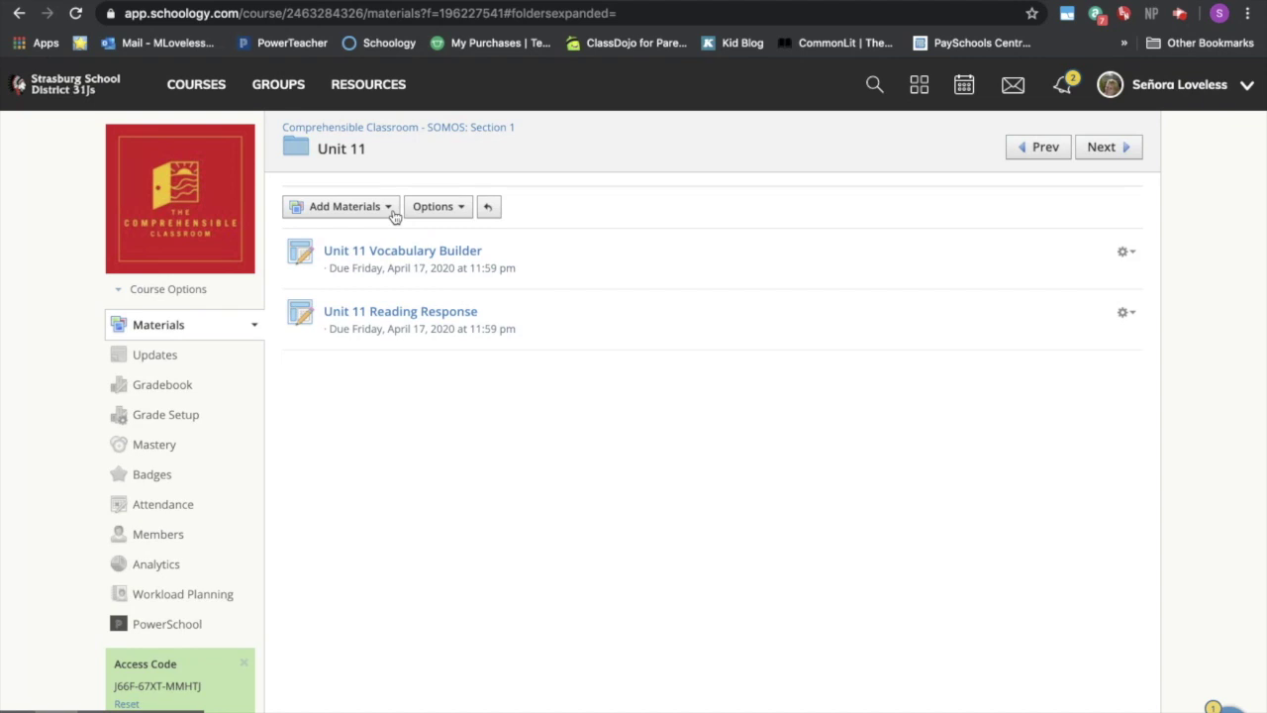
- Bring up Schoology's empty Add Link form under Add File/Link/External Tool
left_click(393, 213)
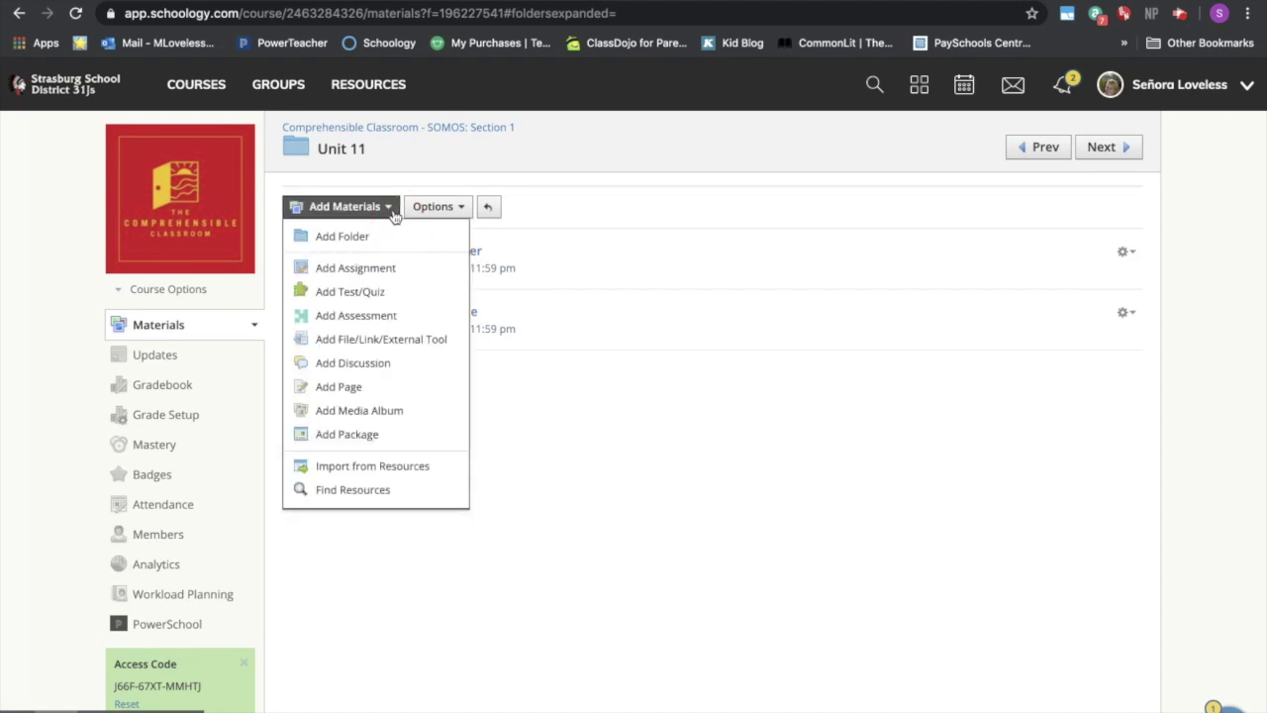
left_click(398, 340)
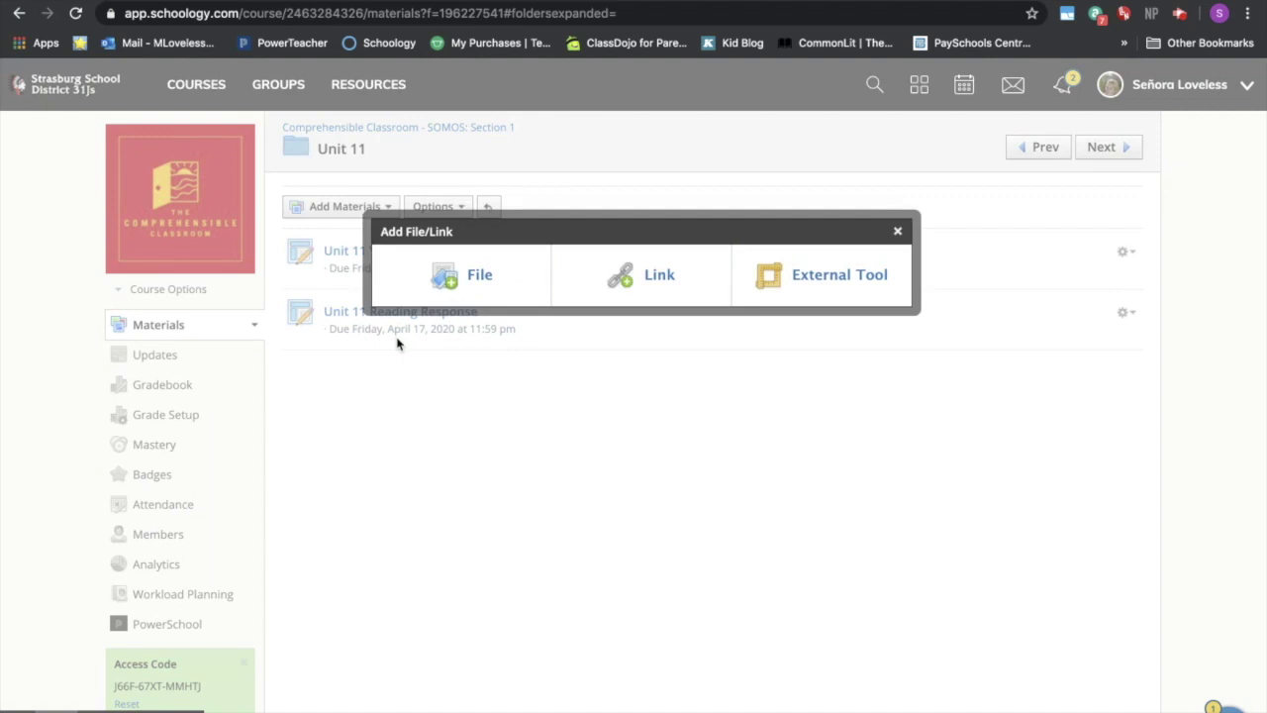
left_click(650, 275)
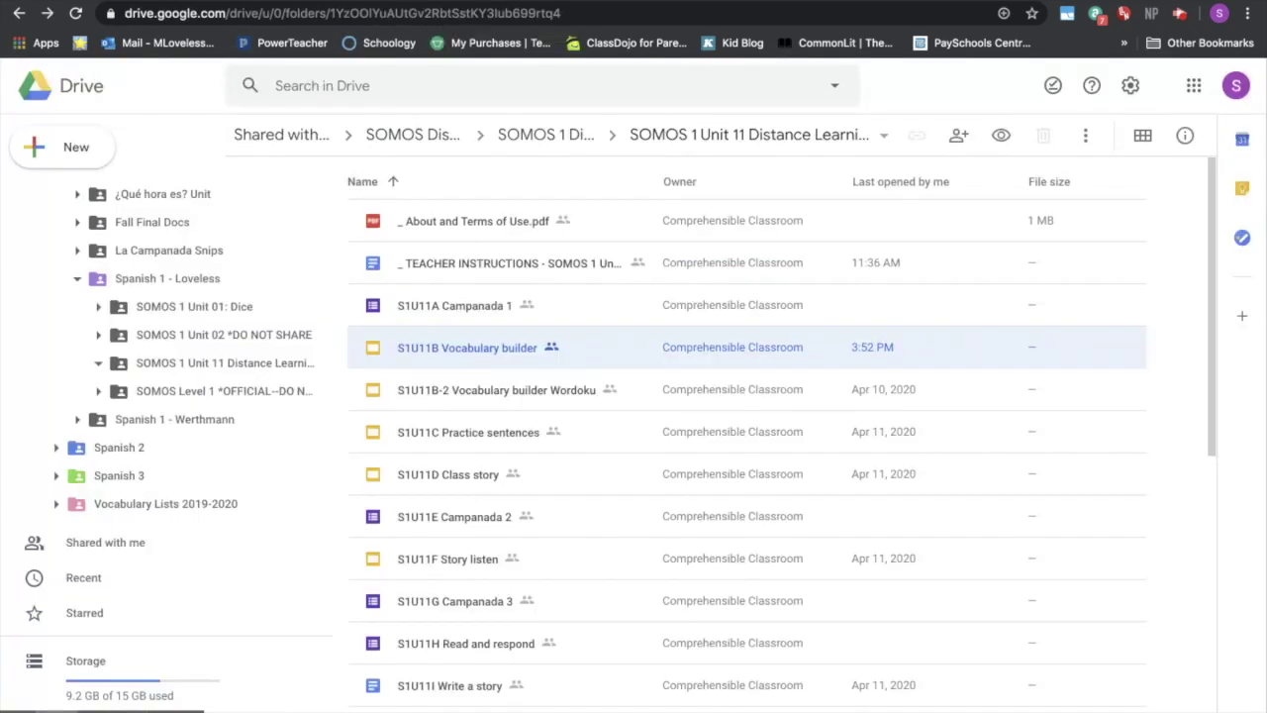
- In Drive, close the Campanada 1 form and open ML - S1U11L Campanada 5 from the Distance Learning Materials folder
left_click(455, 2)
left_click(470, 308)
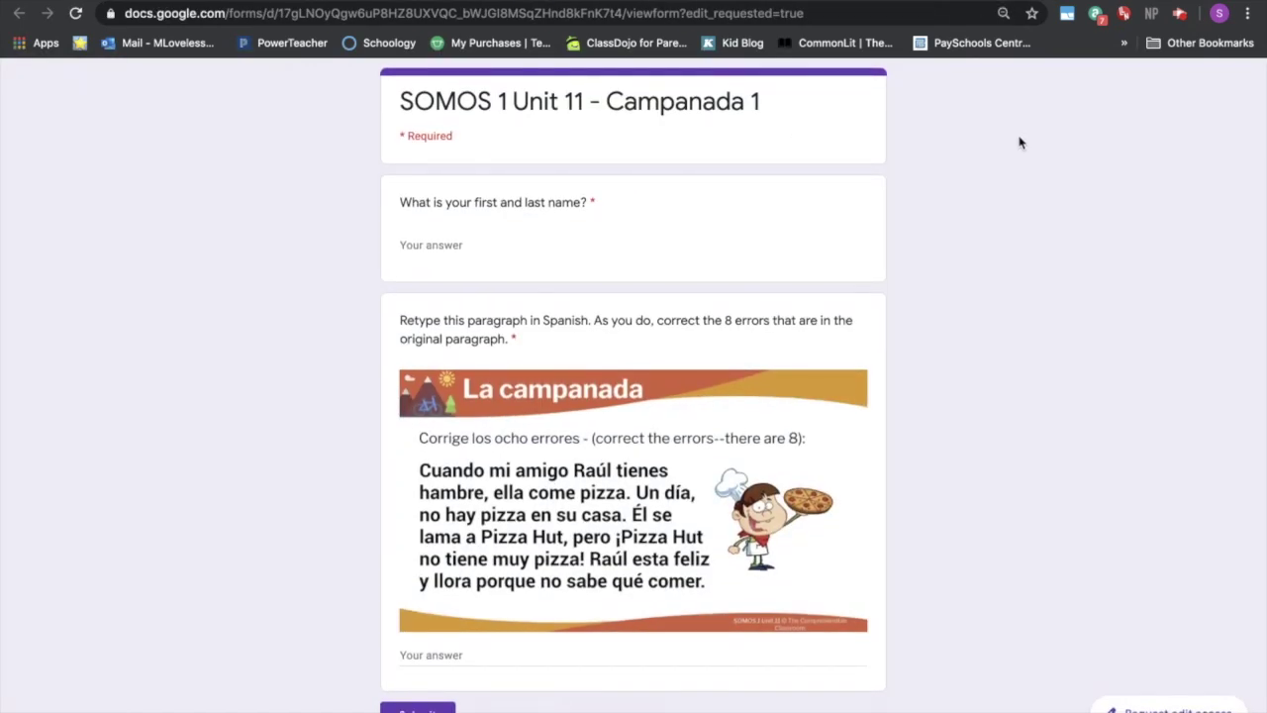
mouse_move(753, 3)
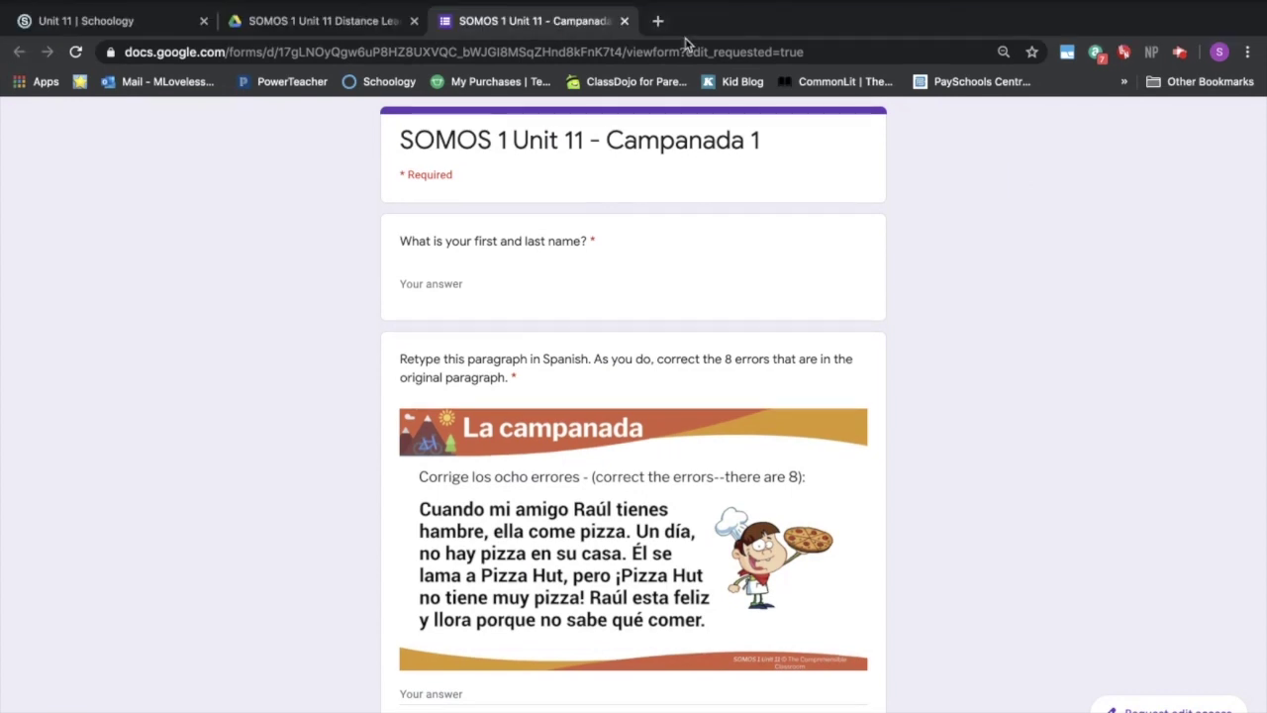
left_click(625, 20)
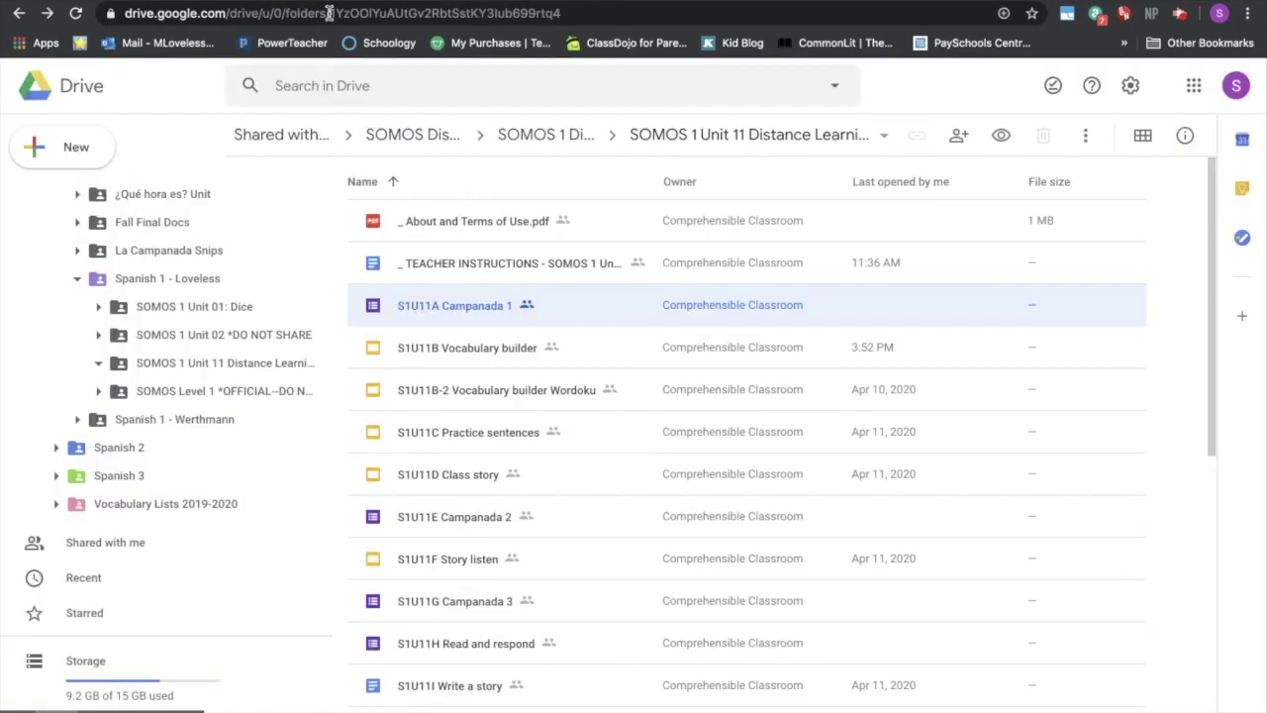
left_click(212, 366)
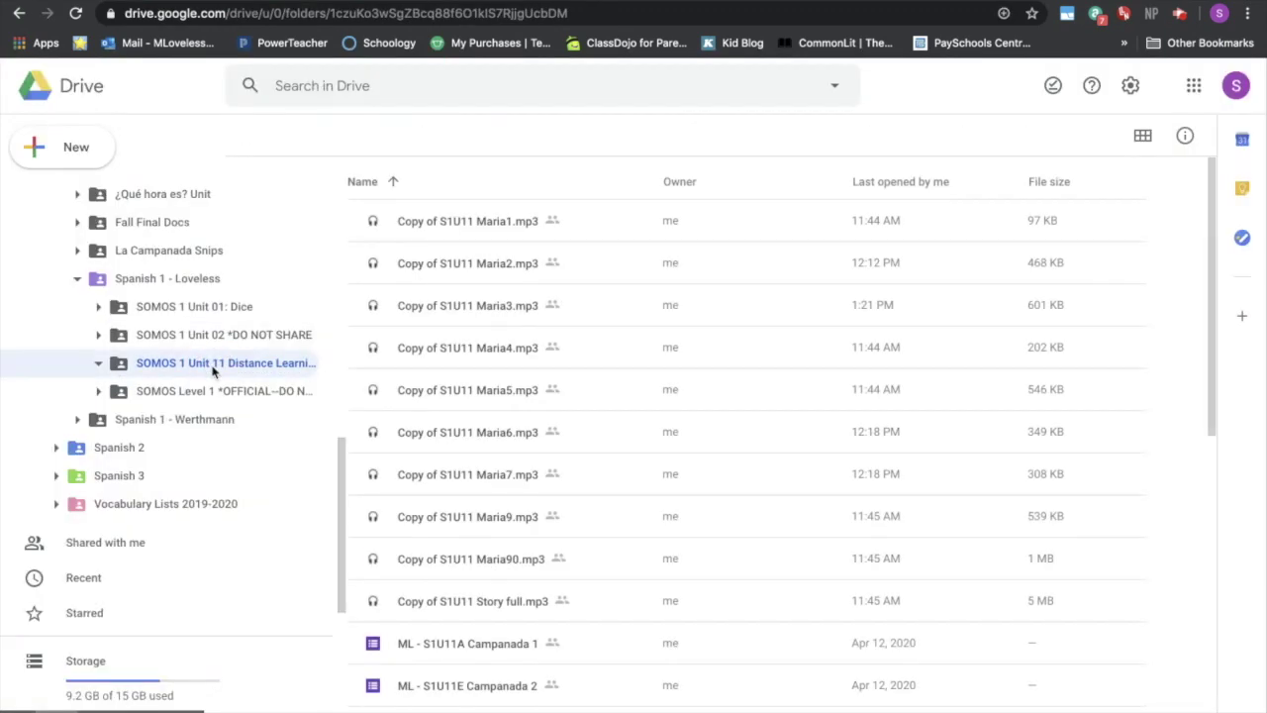
scroll(529, 435, "down", 8)
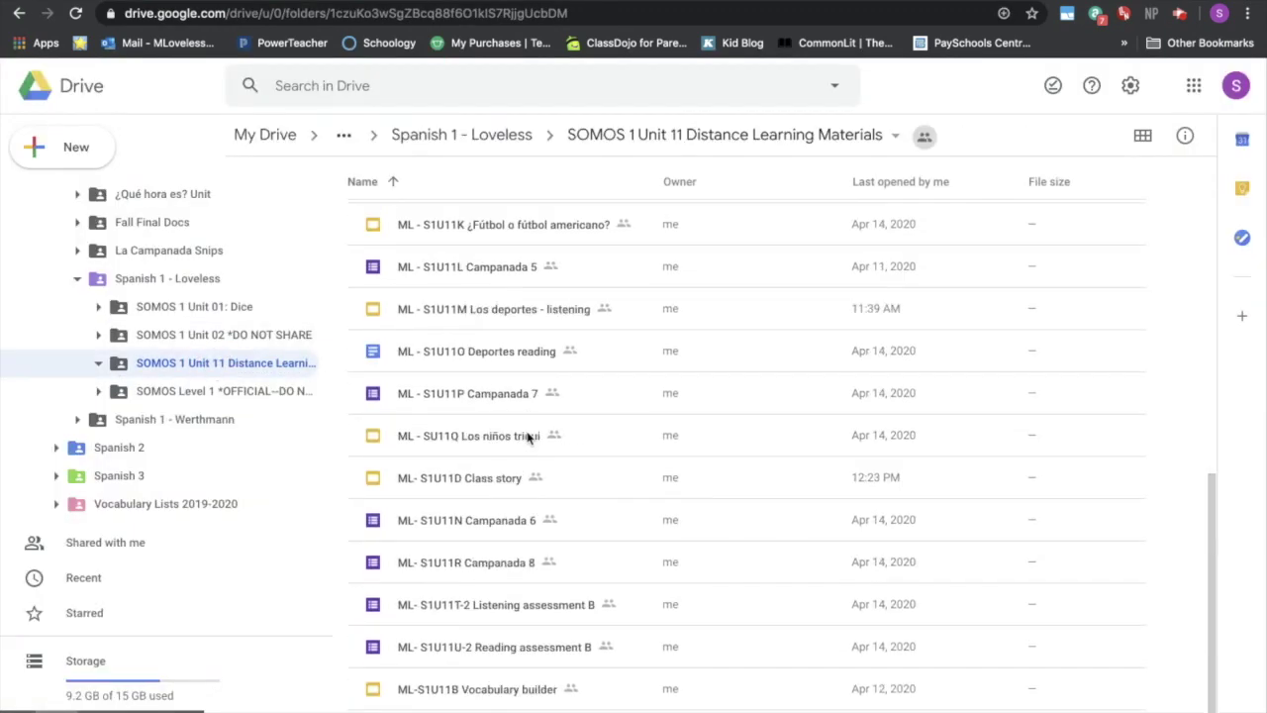
double_click(513, 272)
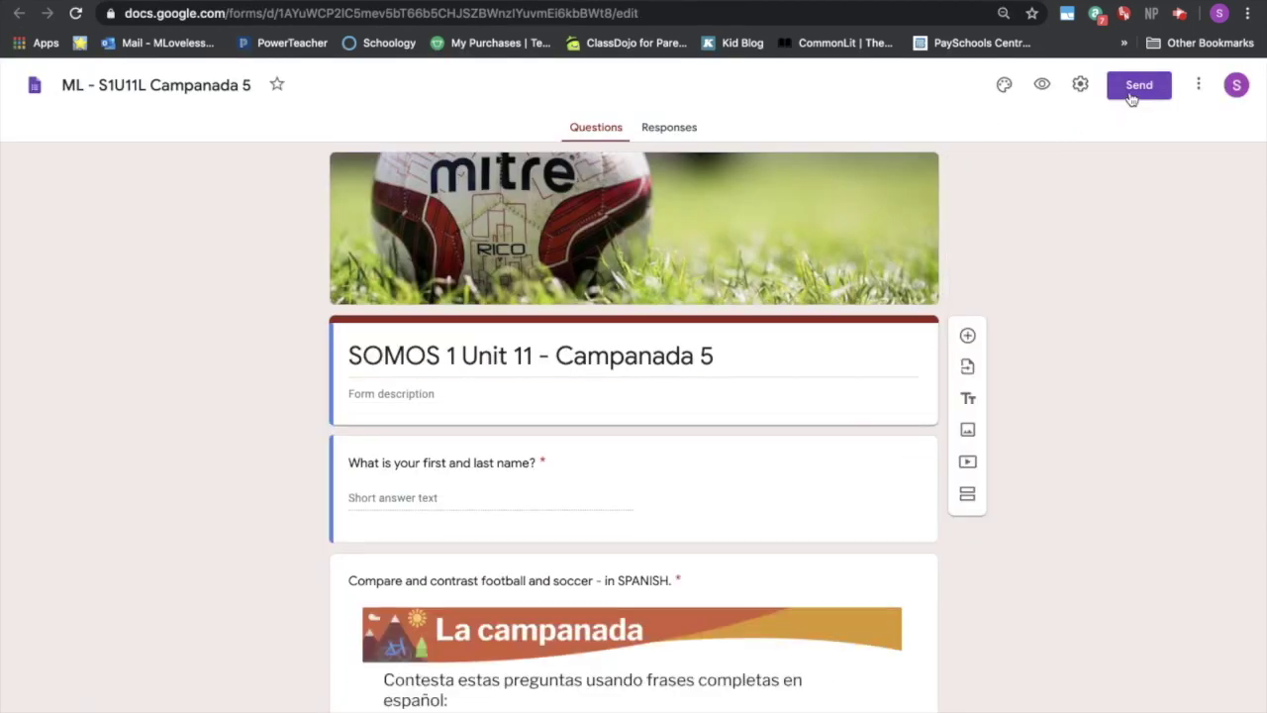
- Copy the Campanada 5 form's share link from the Send dialog and return to Schoology
left_click(1131, 98)
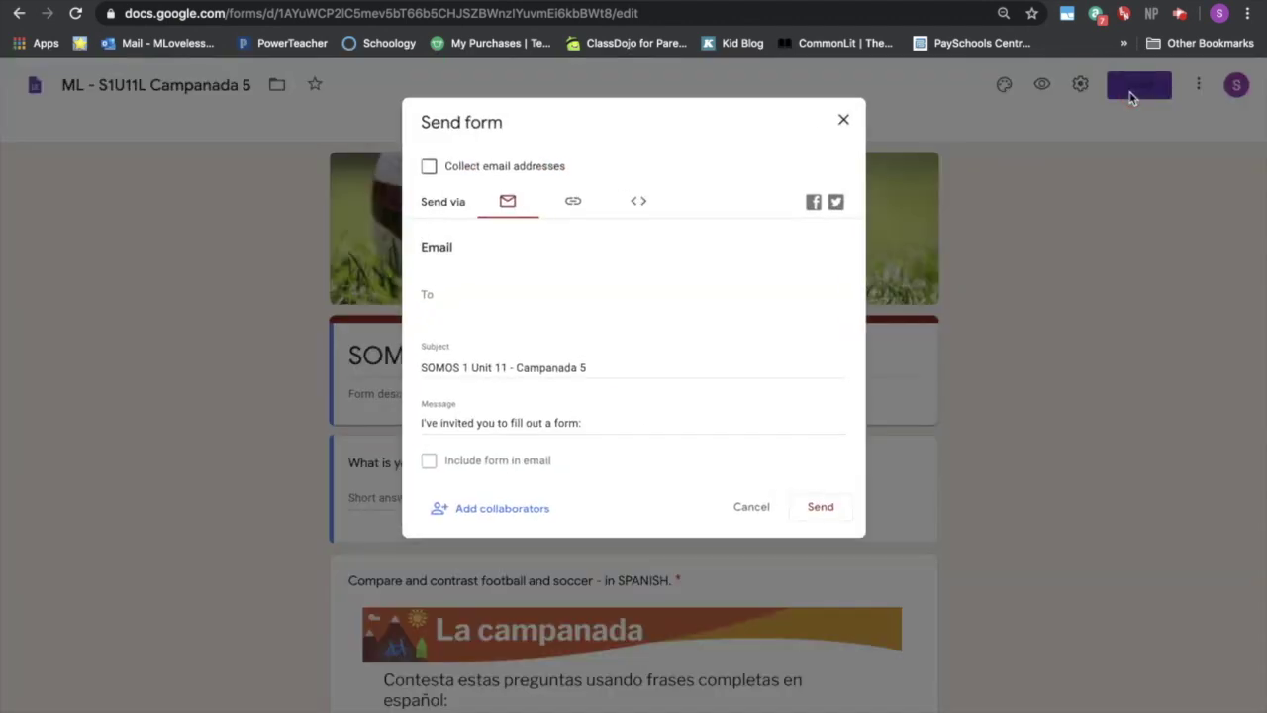
left_click(571, 204)
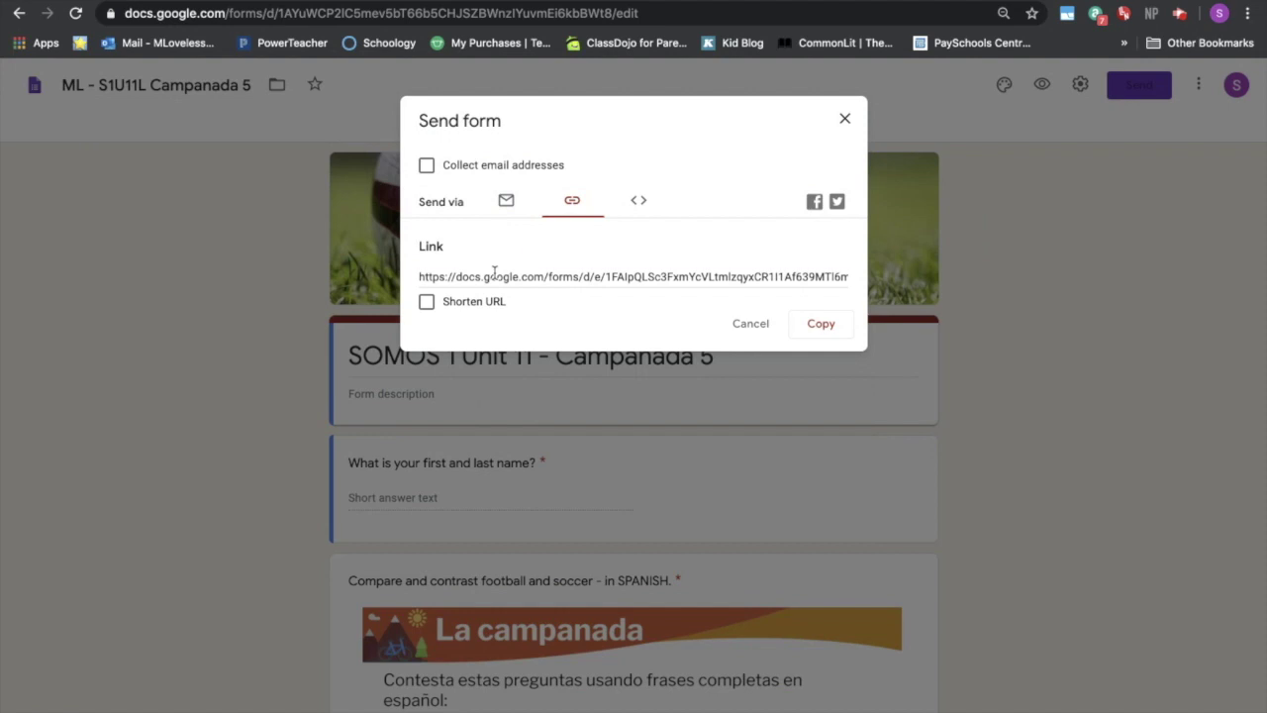
left_click(494, 275)
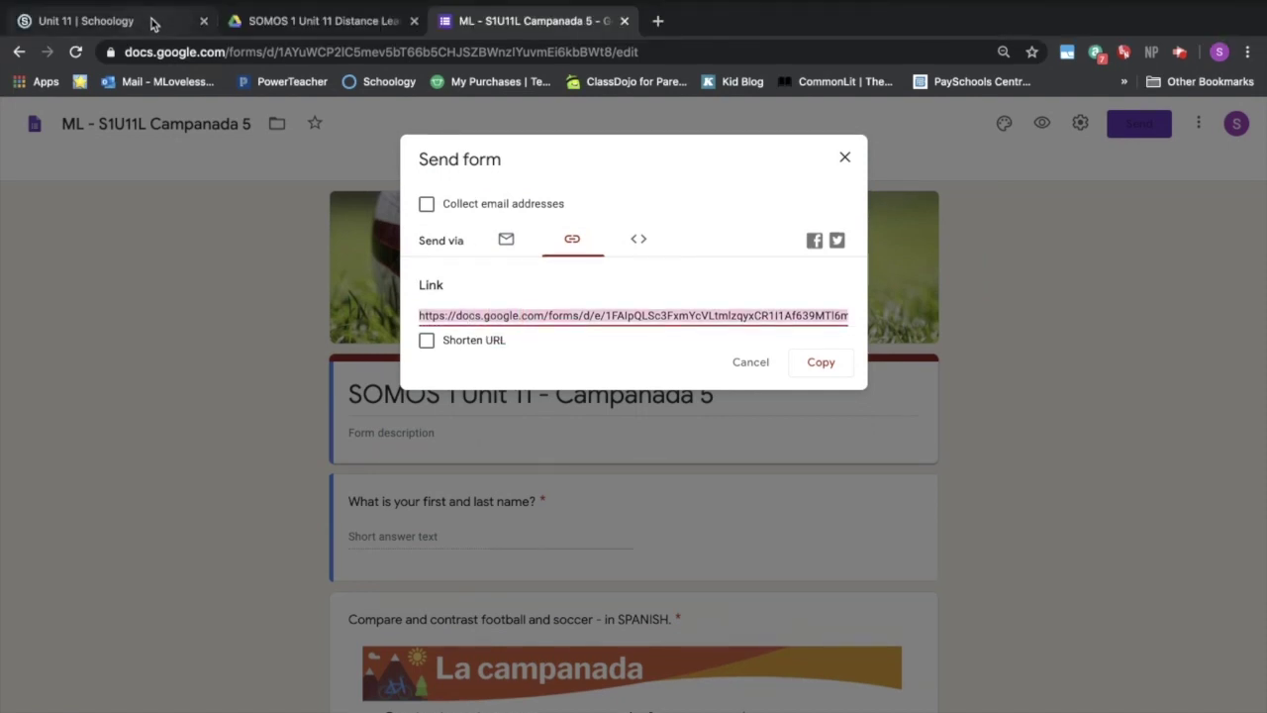
left_click(154, 23)
- Add a link titled 'Campanada 5' with the pasted form URL, then open it to verify
left_click(641, 280)
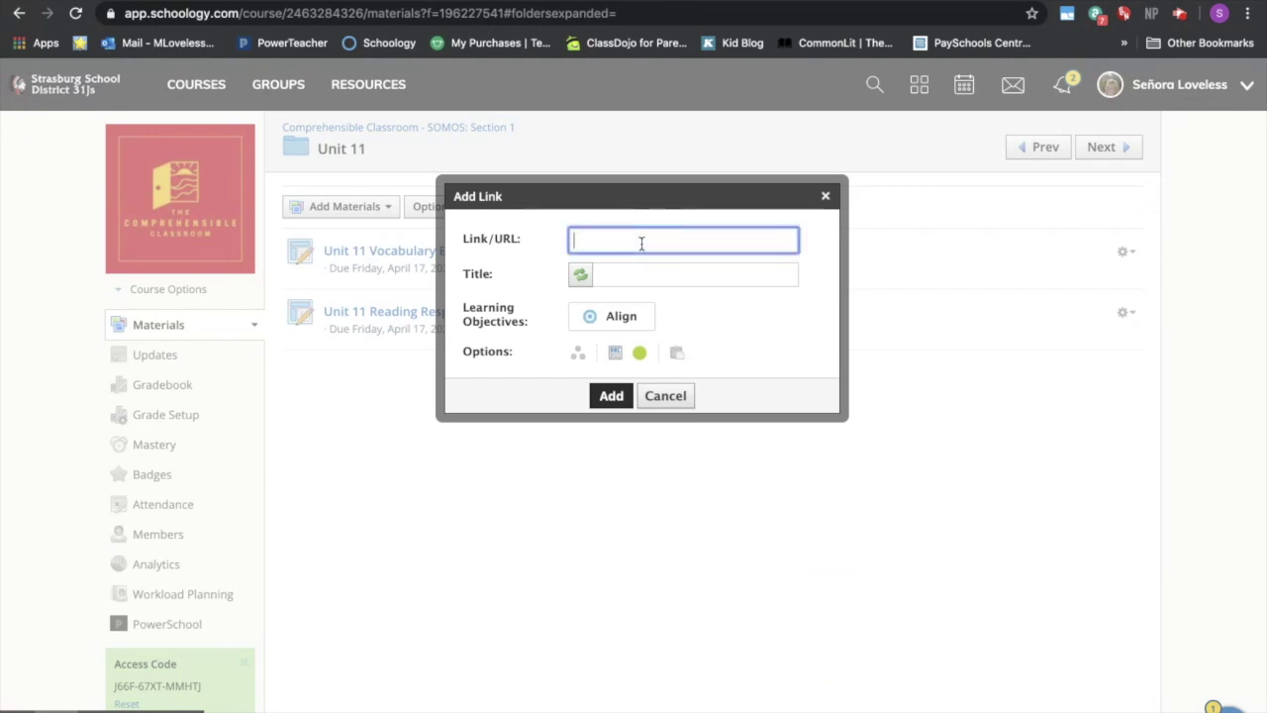
key("super+v")
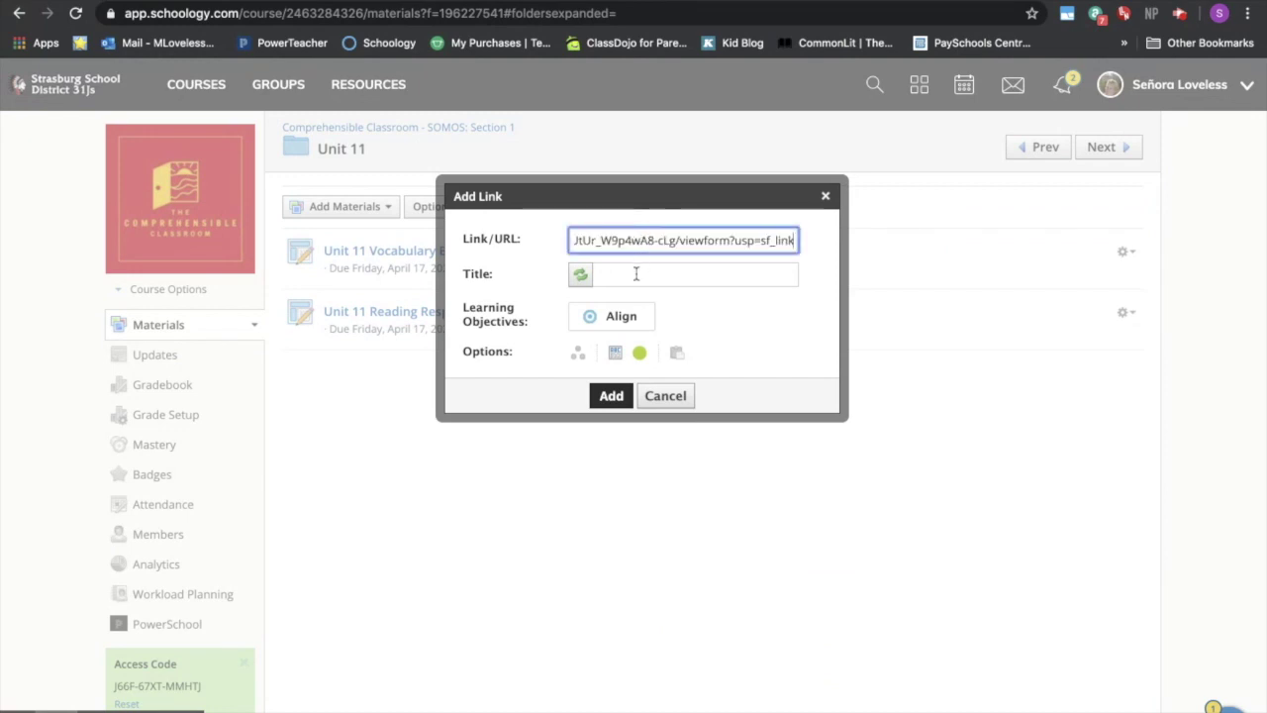
left_click(635, 274)
type("Cam")
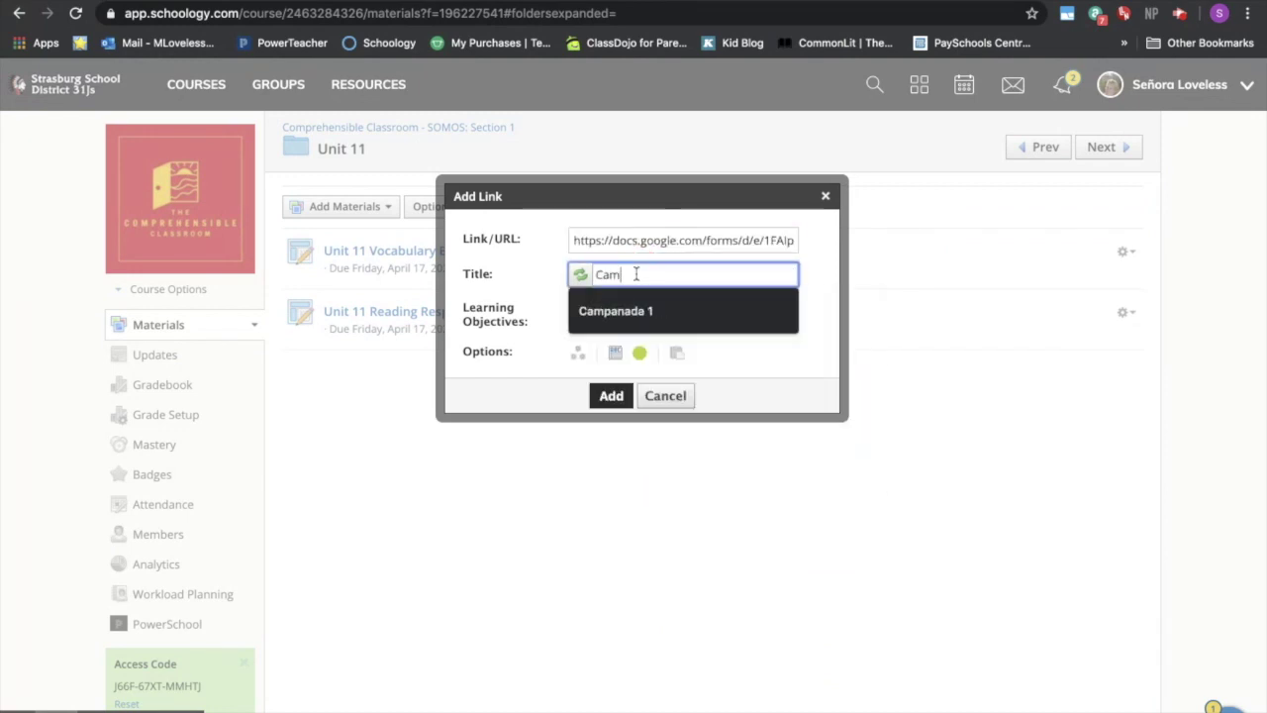
type("panada 5")
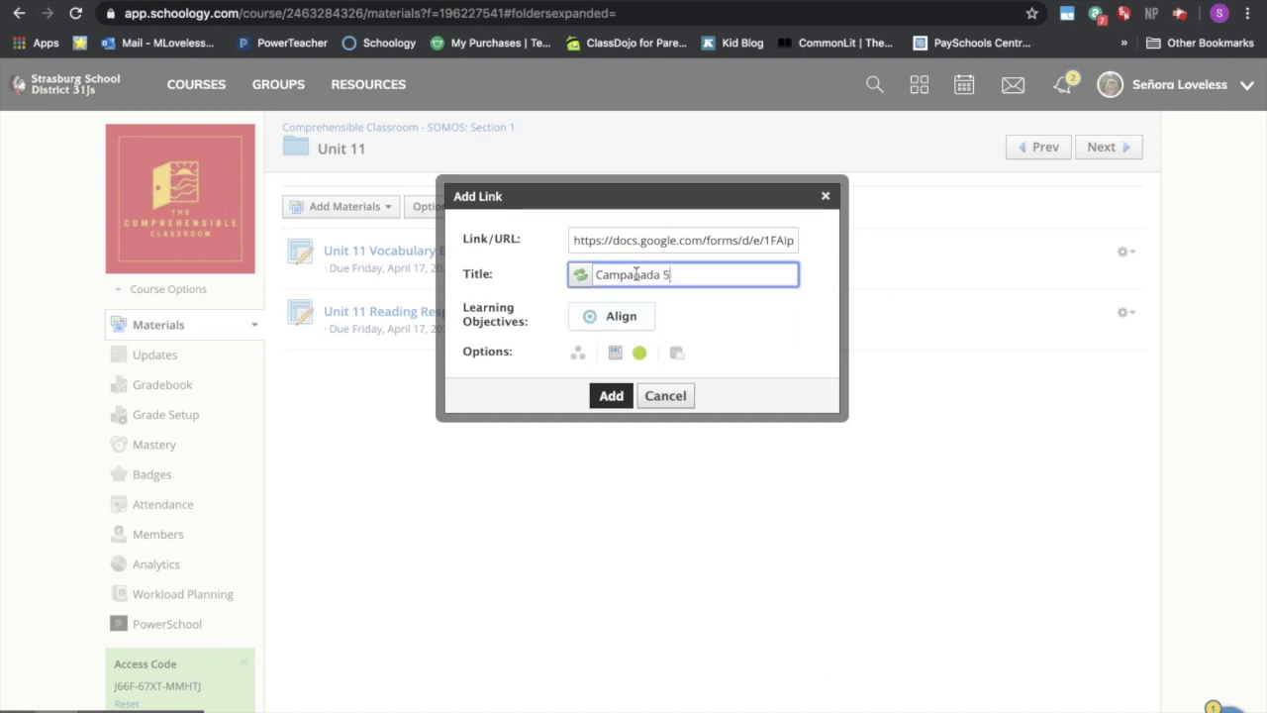
left_click(621, 398)
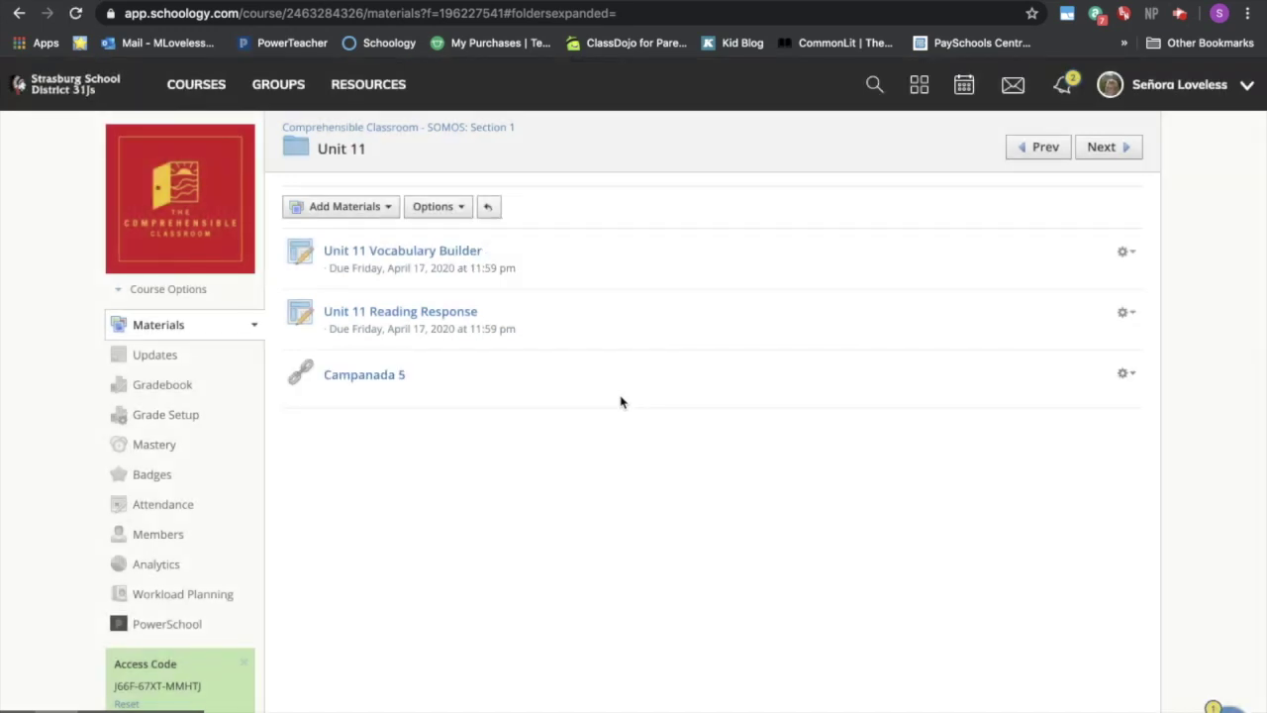
left_click(376, 377)
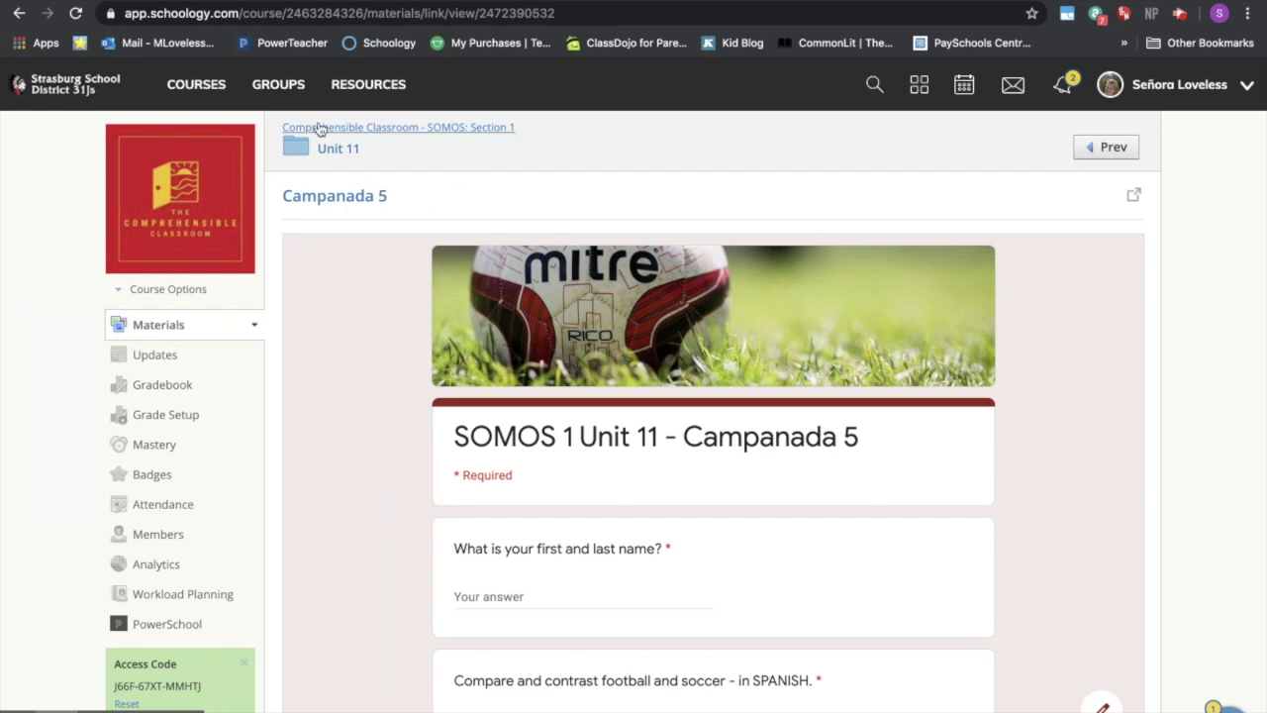
left_click(20, 14)
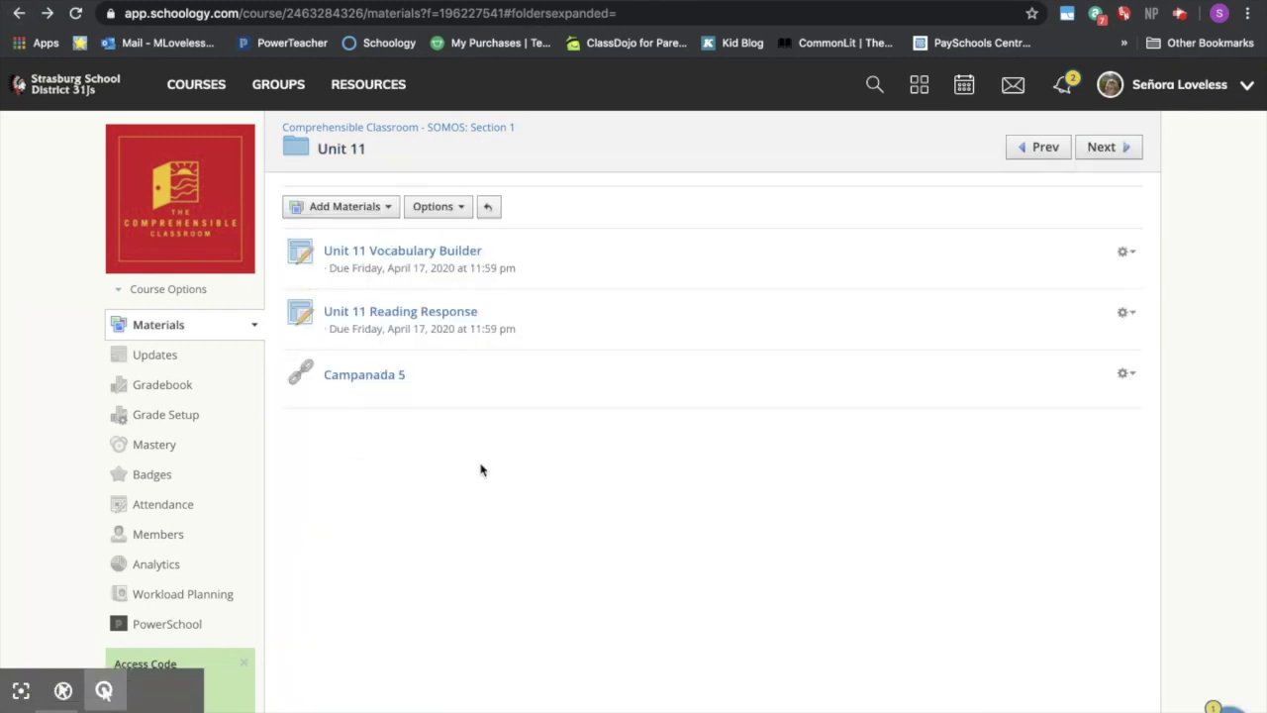
- Start a new folder titled 'Campanada 5'
left_click(372, 210)
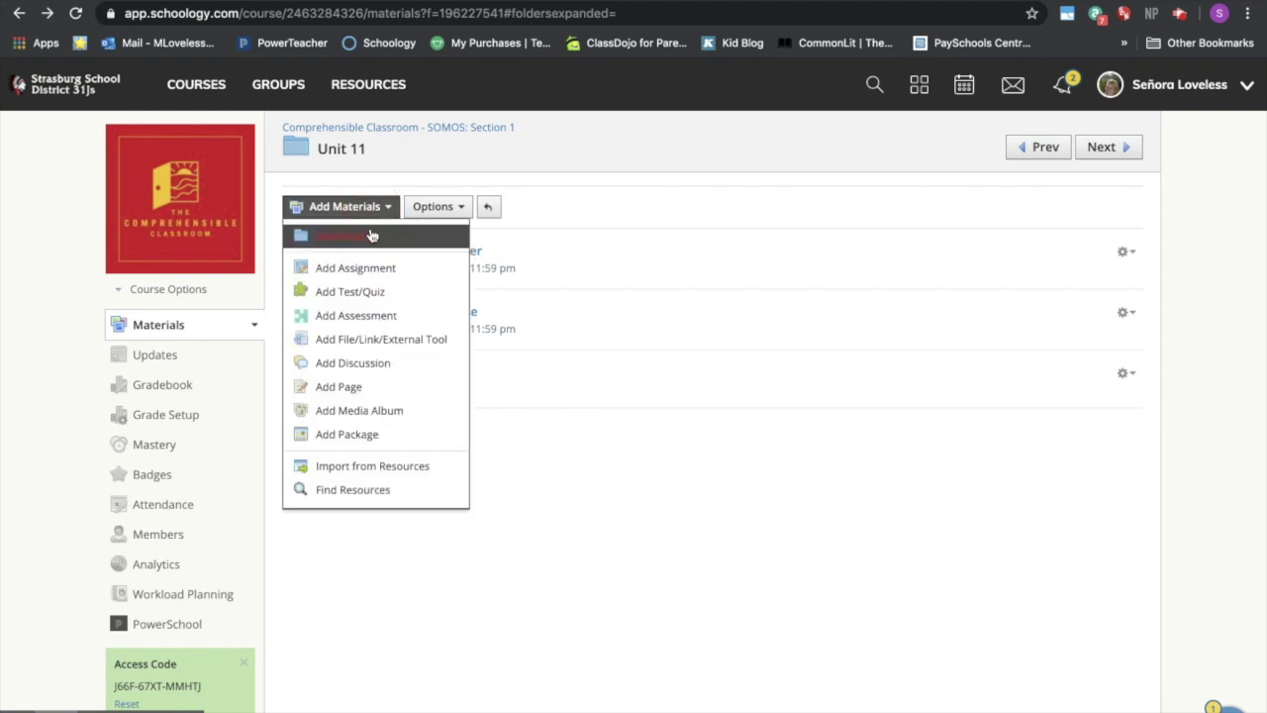
left_click(372, 239)
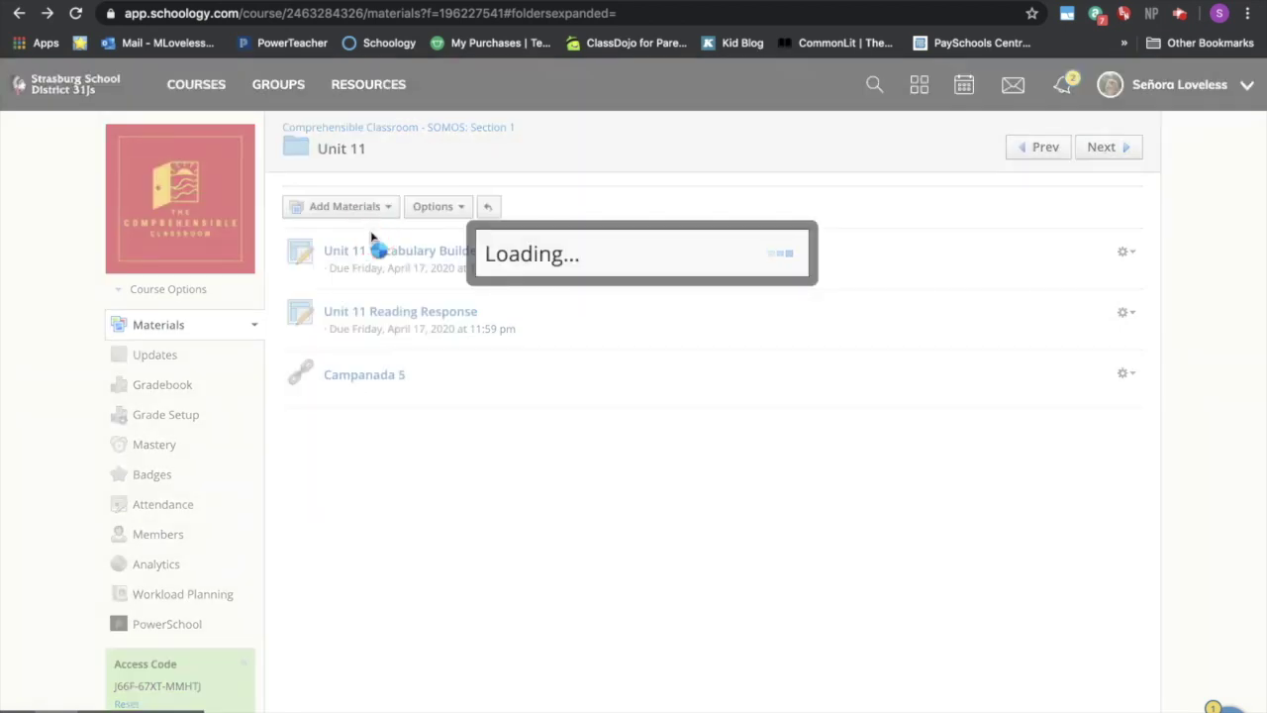
type("Cam")
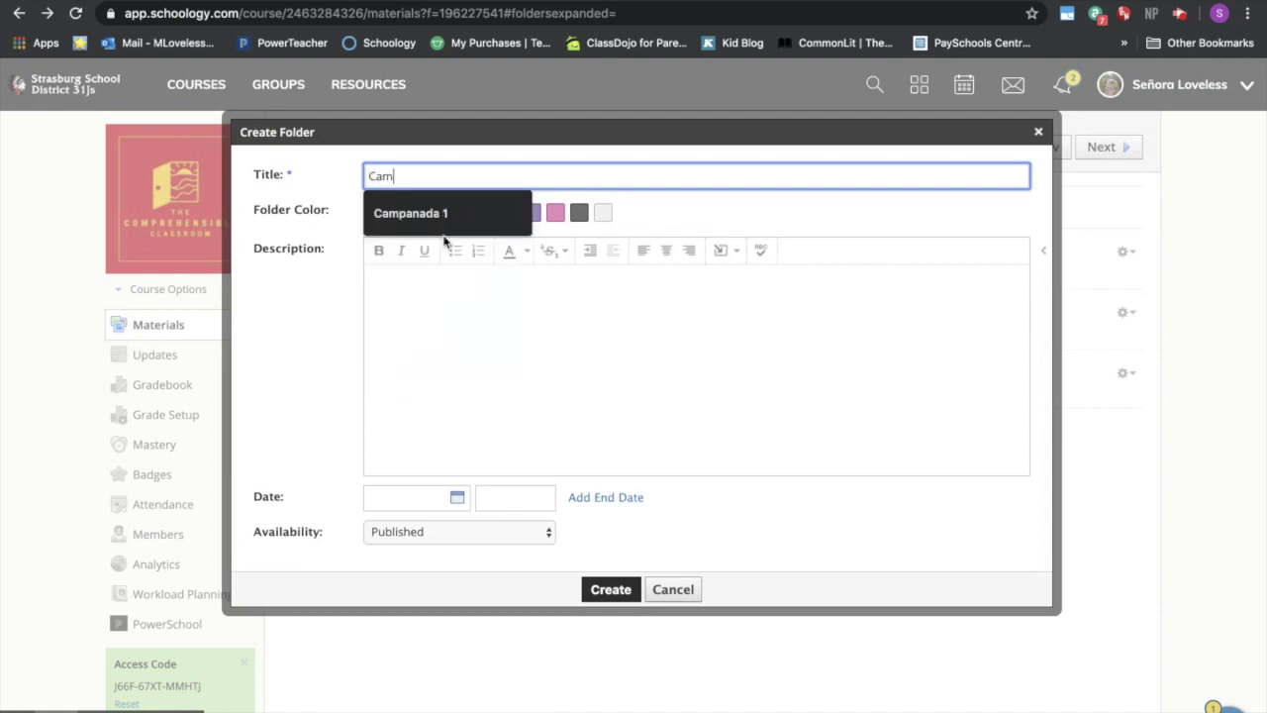
type("panada 5")
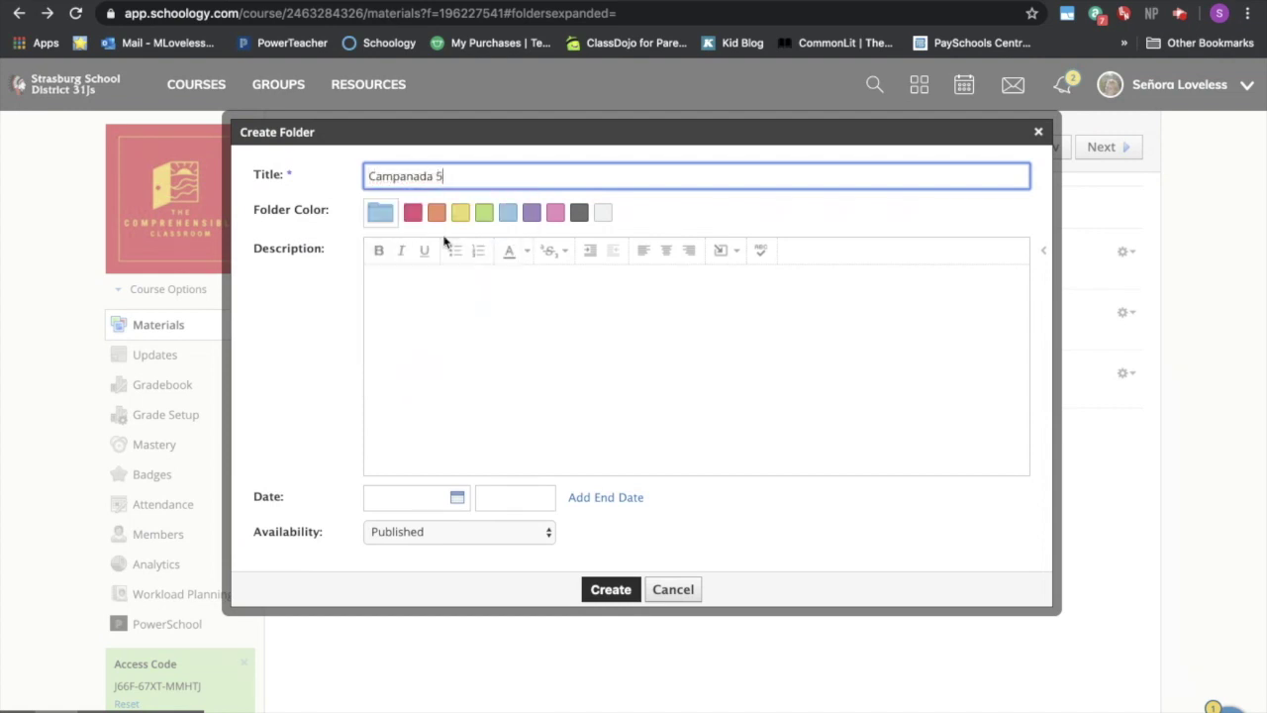
left_click(465, 313)
- Insert Step 1 Daily Bellringer.png into the folder description and bring up its image settings
left_click(730, 250)
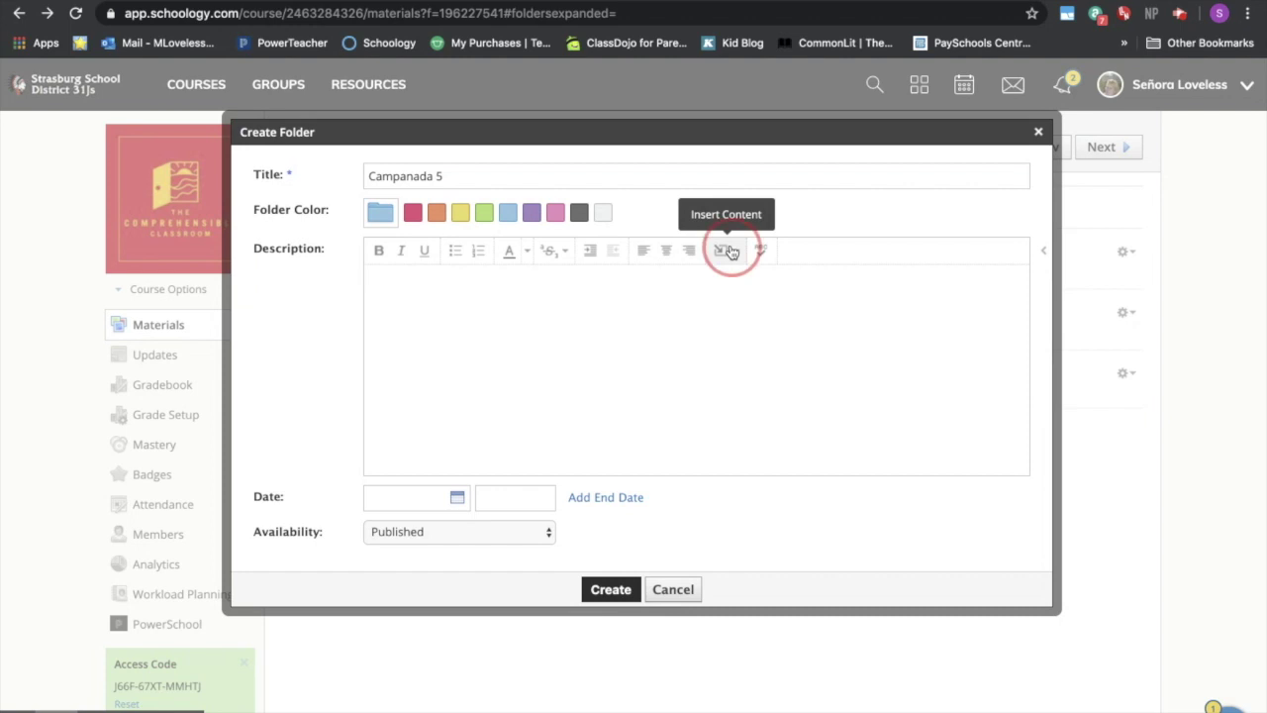
left_click(754, 283)
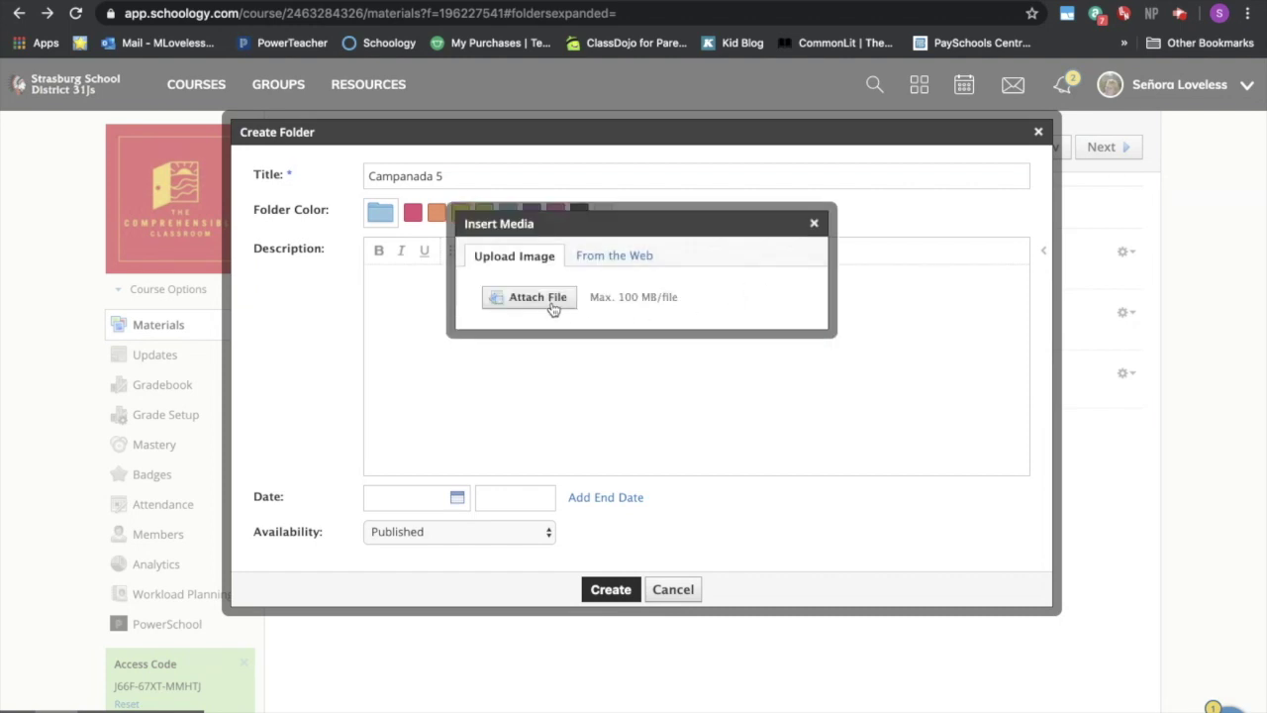
left_click(552, 307)
scroll(580, 331, "down", 5)
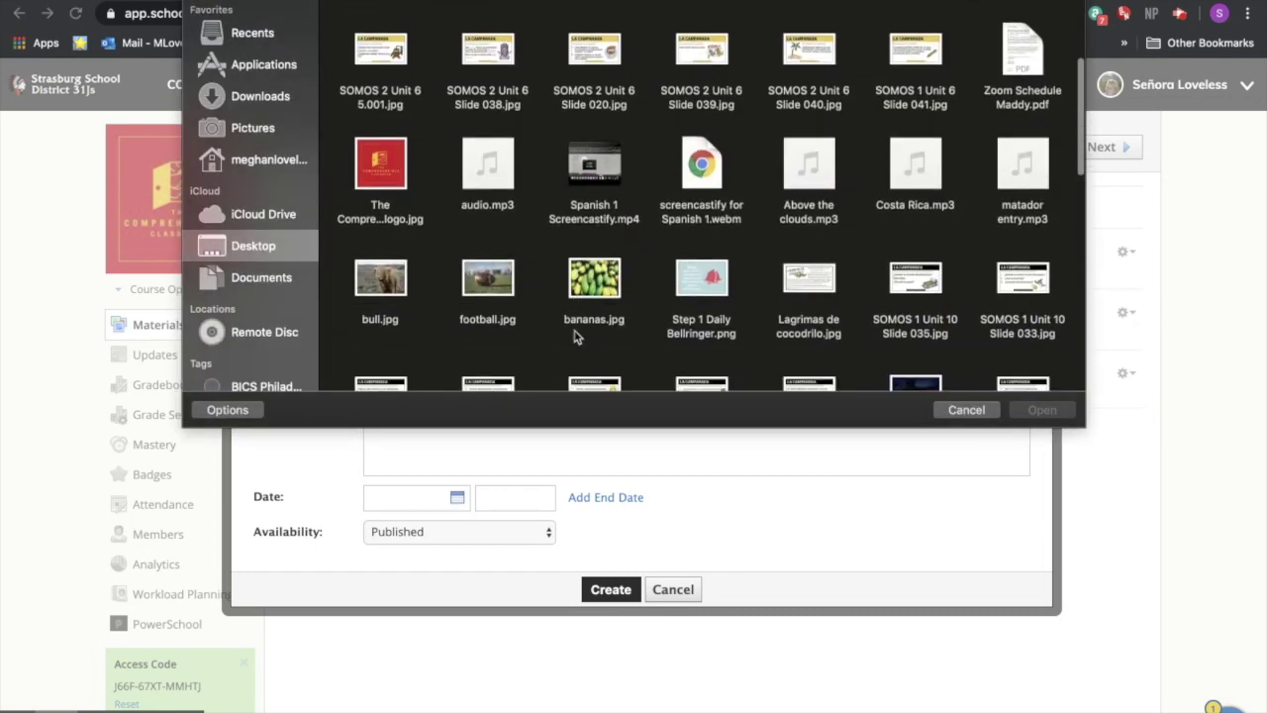
left_click(693, 269)
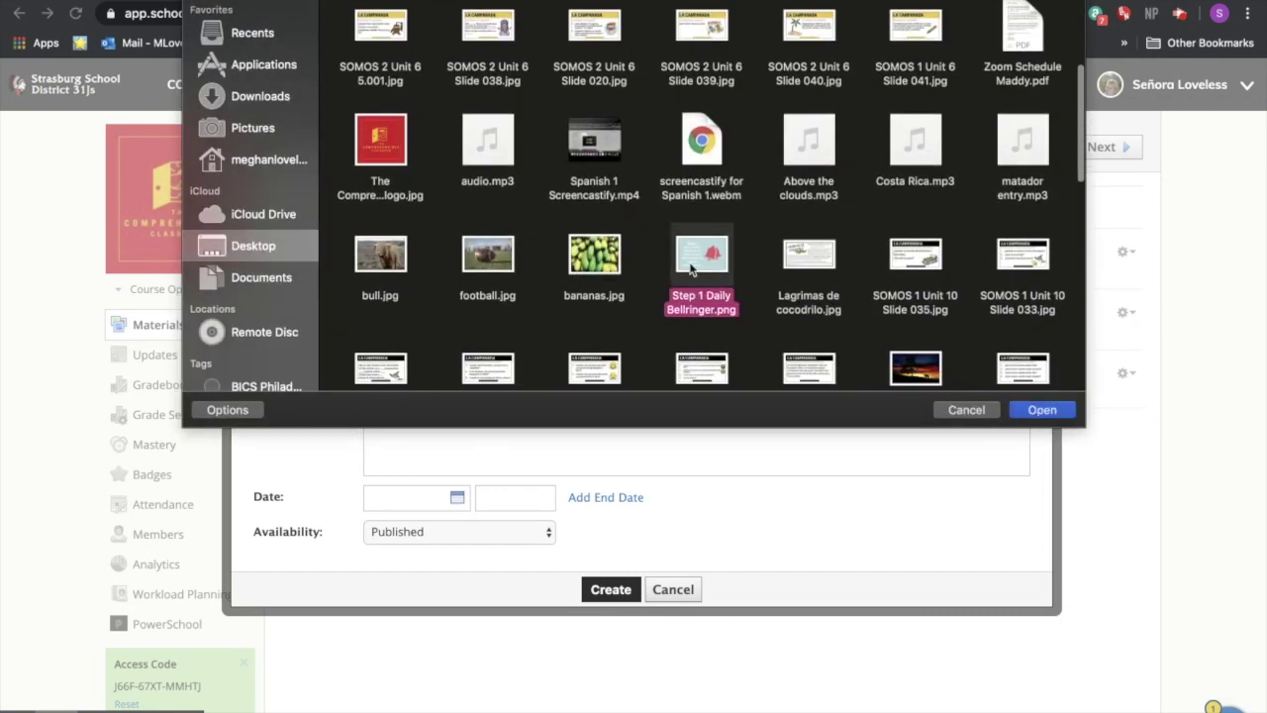
left_click(1037, 412)
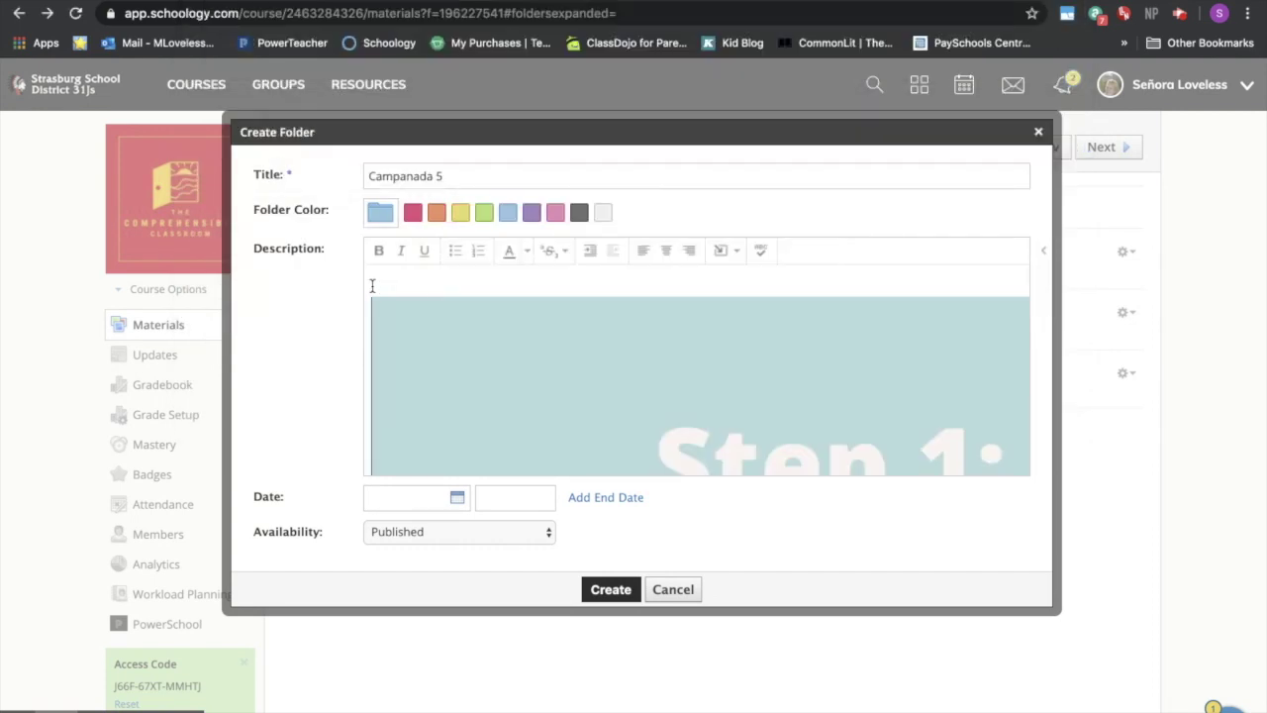
scroll(373, 286, "down", 1)
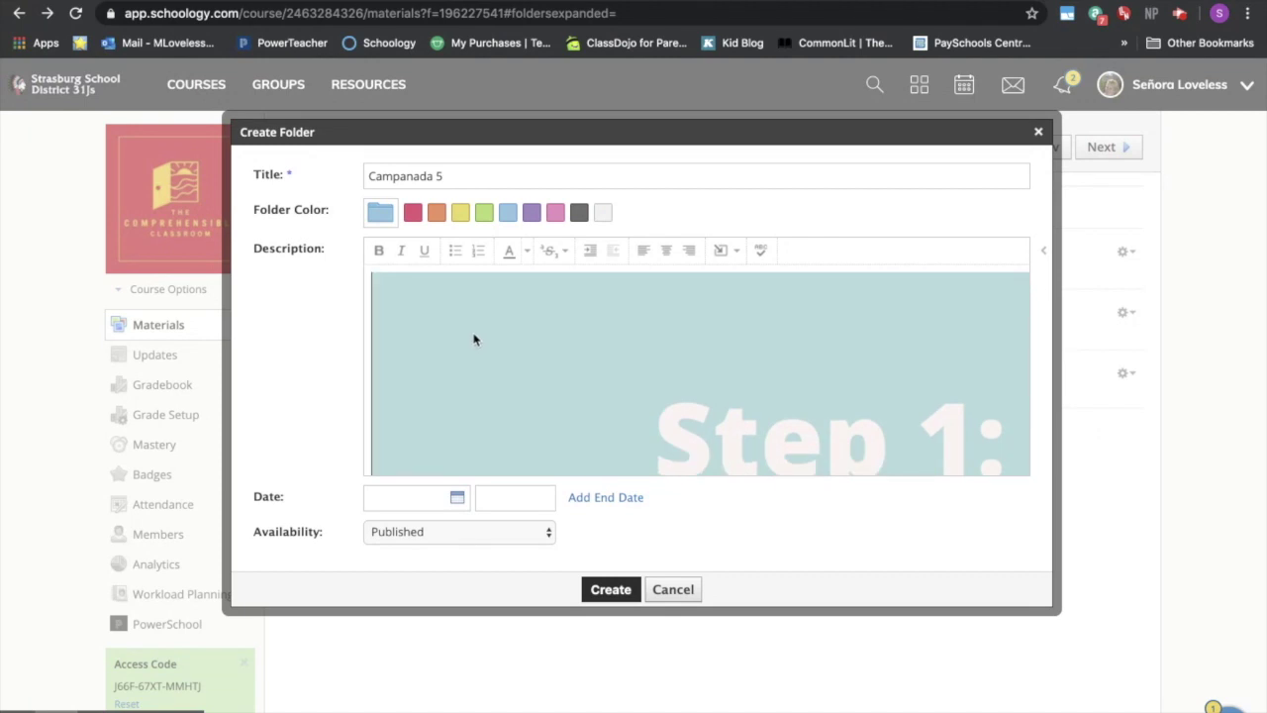
left_click(473, 340)
left_click(391, 300)
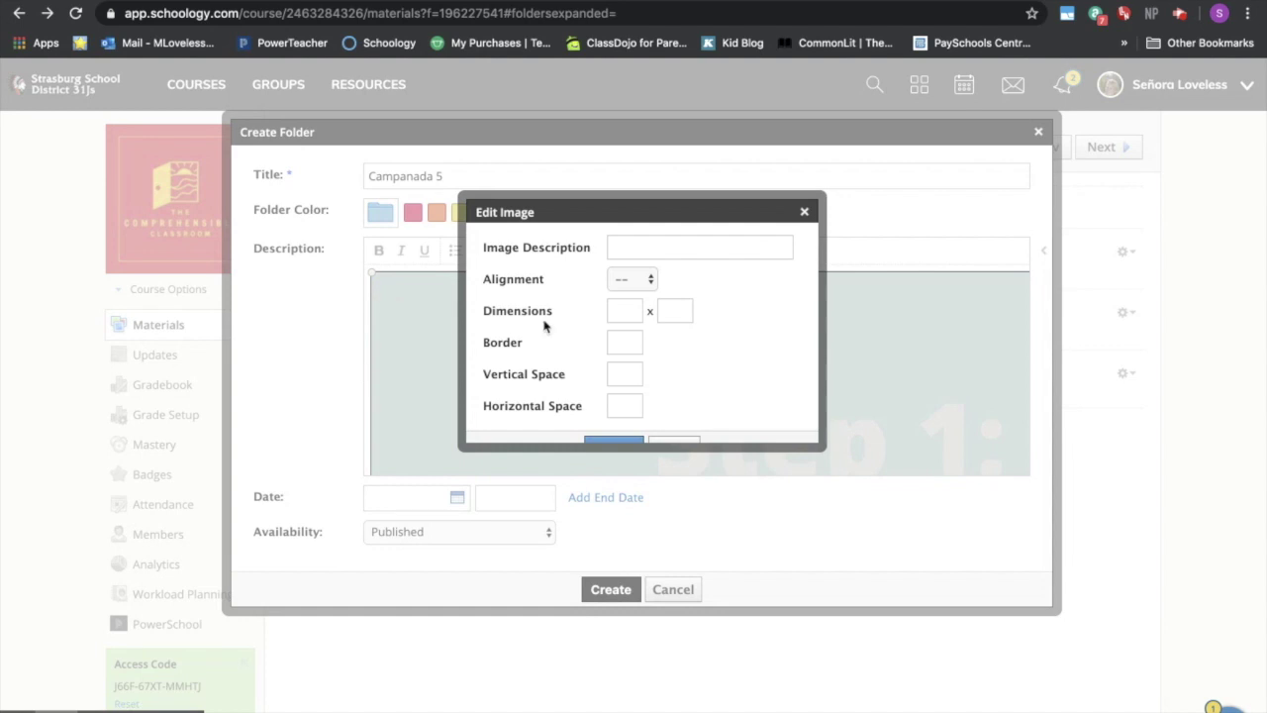
- Resize the bellringer image to 300×200
left_click(622, 313)
type("300")
type("200")
scroll(726, 342, "down", 2)
left_click(633, 428)
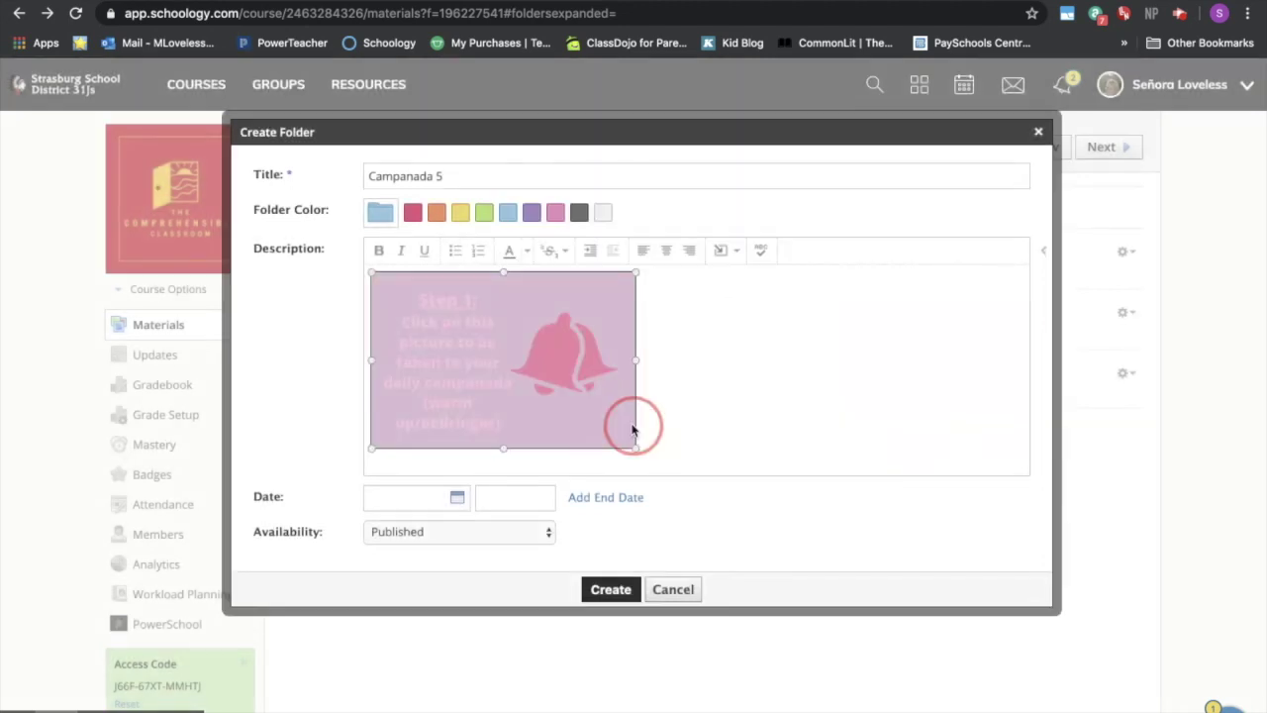
left_click(722, 427)
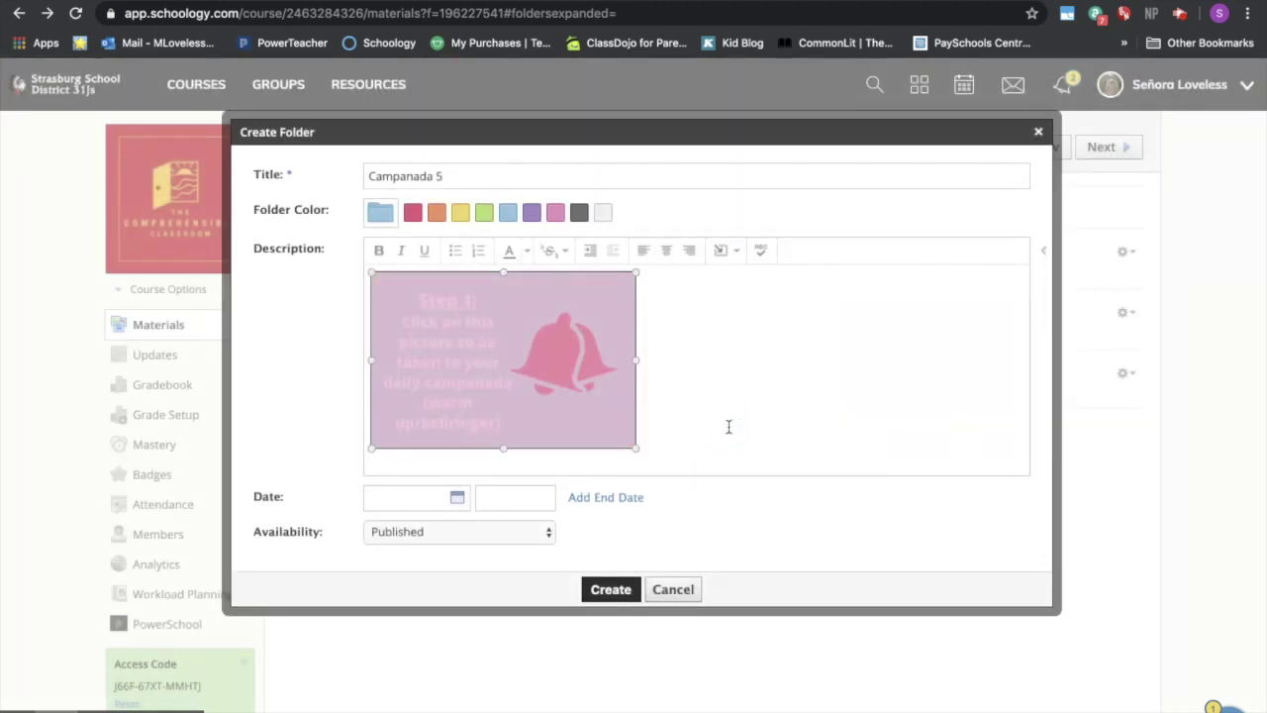
left_click(728, 427)
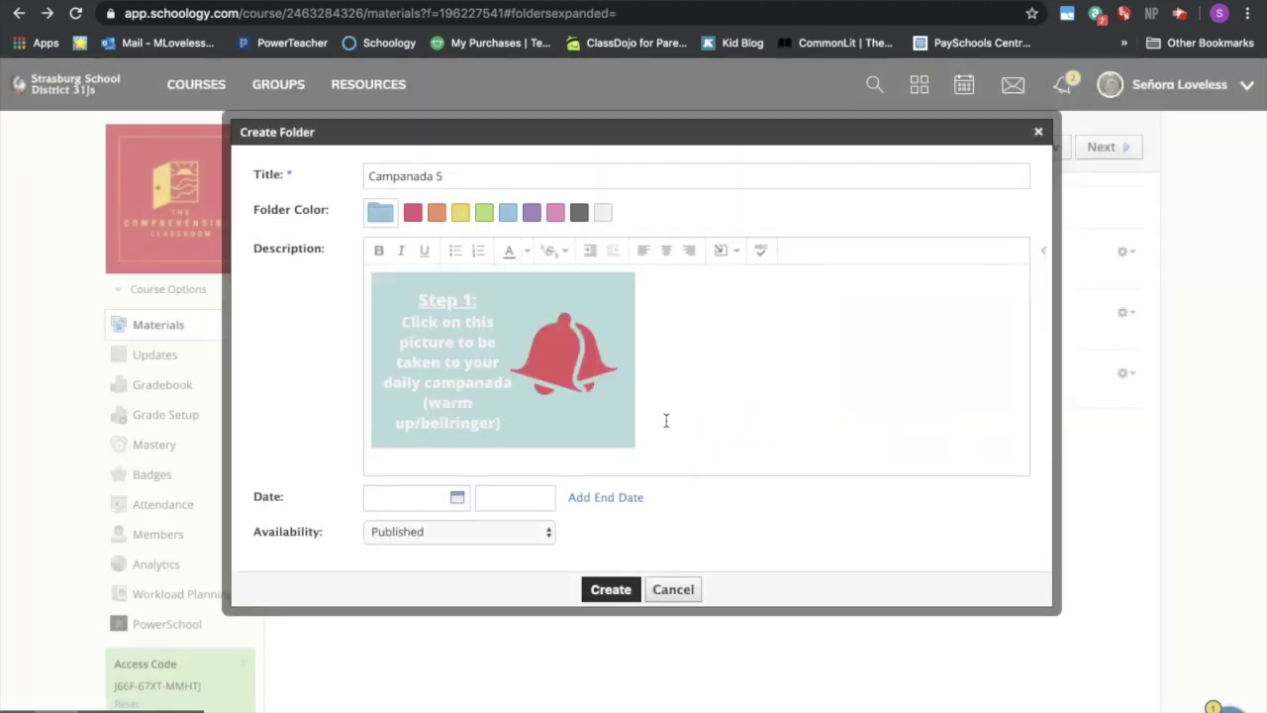
- Link the image to the Campanada 5 Google Form URL and create the folder
left_click_drag(668, 419, 436, 374)
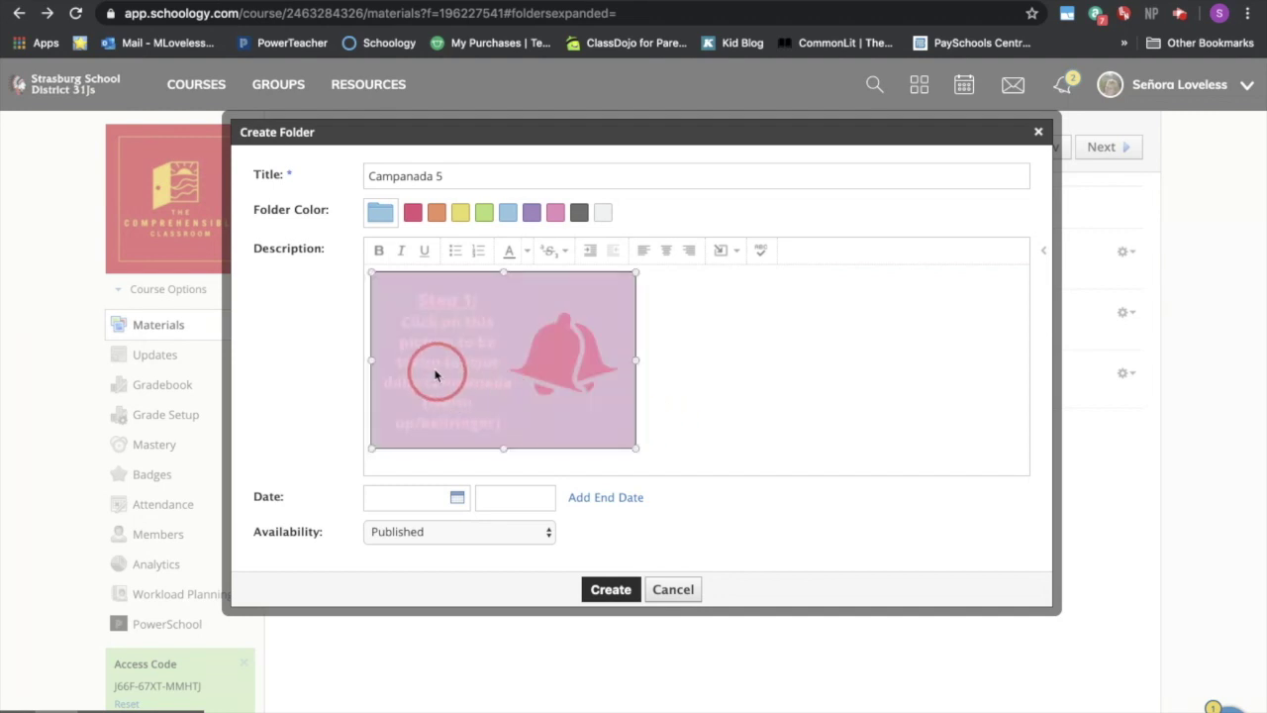
left_click(727, 257)
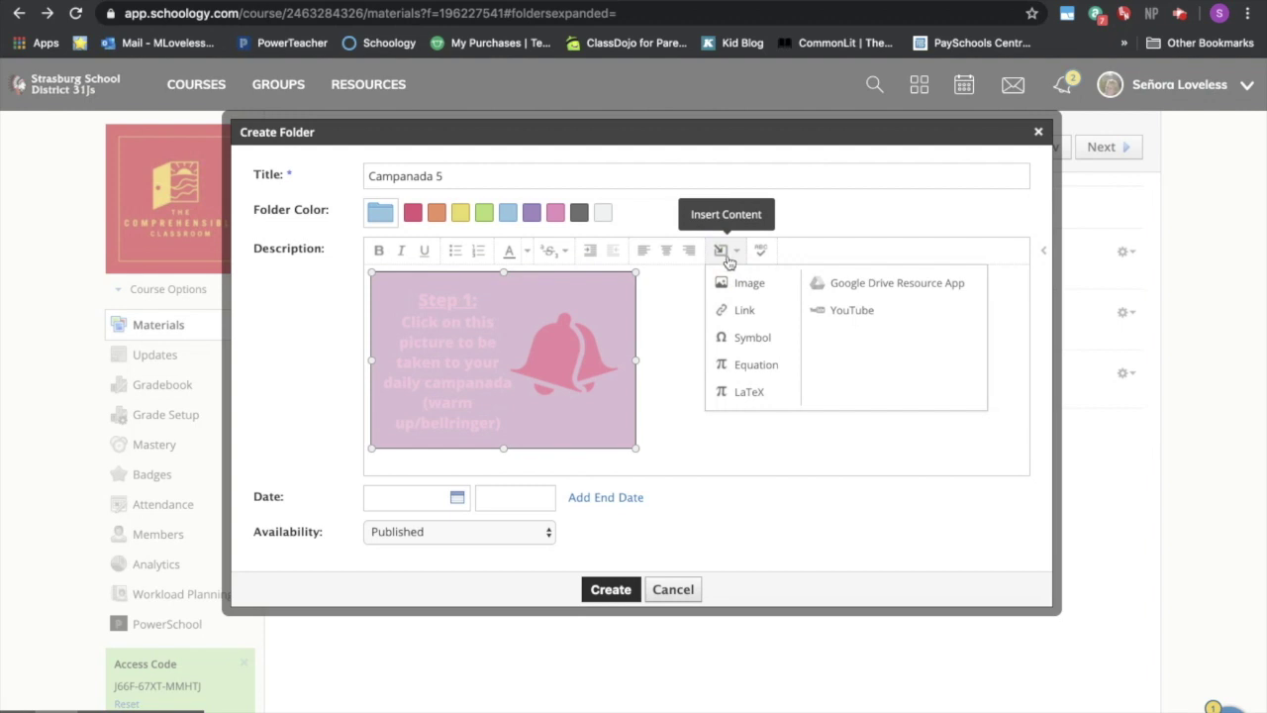
left_click(743, 387)
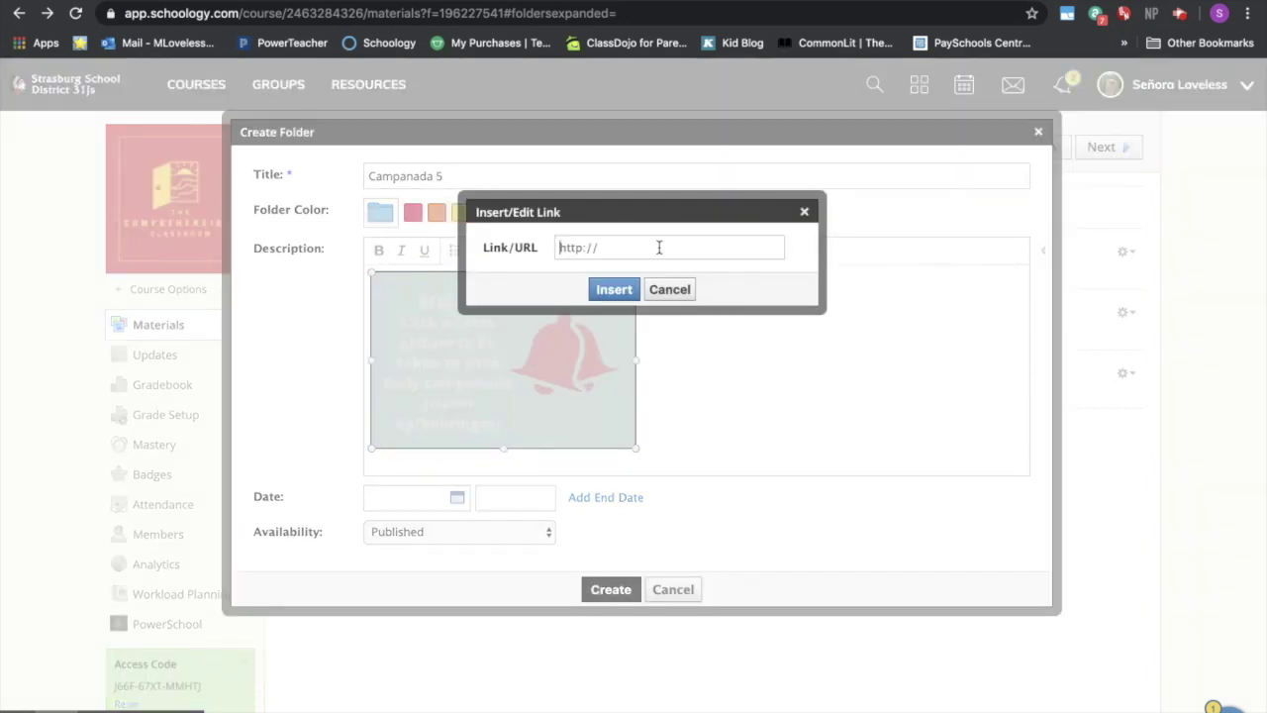
key("ctrl+v")
left_click(613, 291)
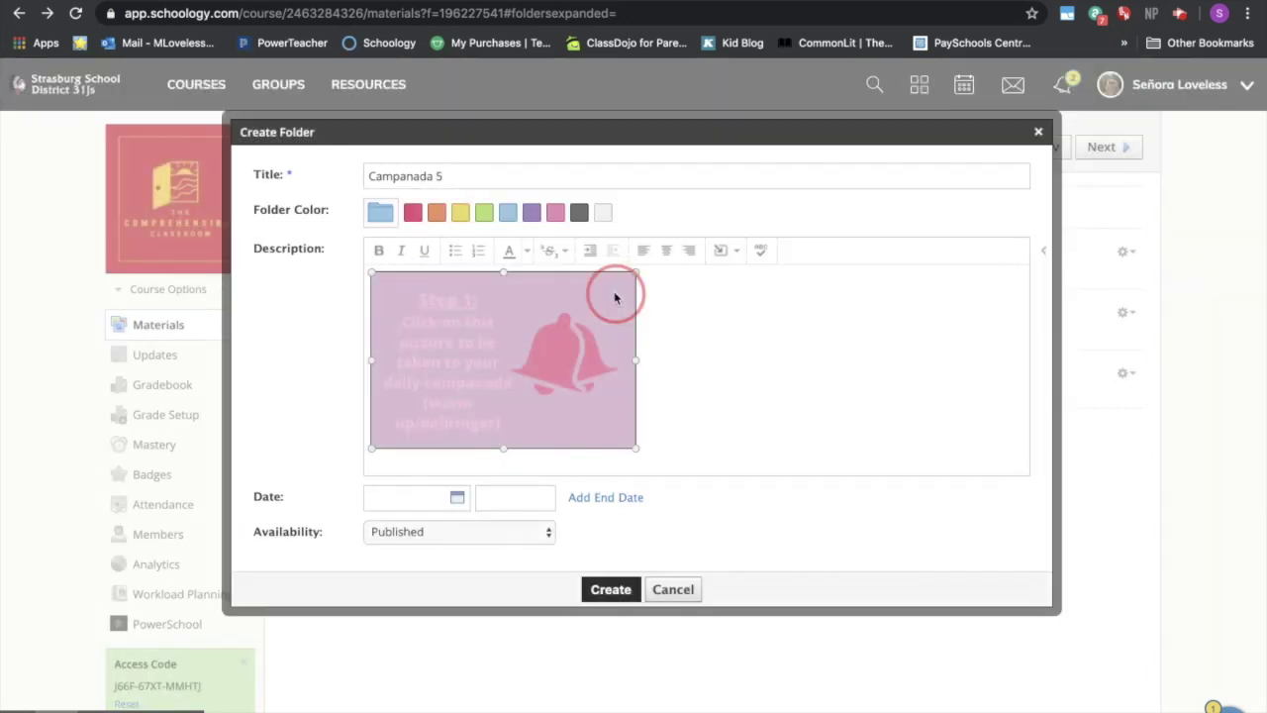
scroll(732, 390, "down", 2)
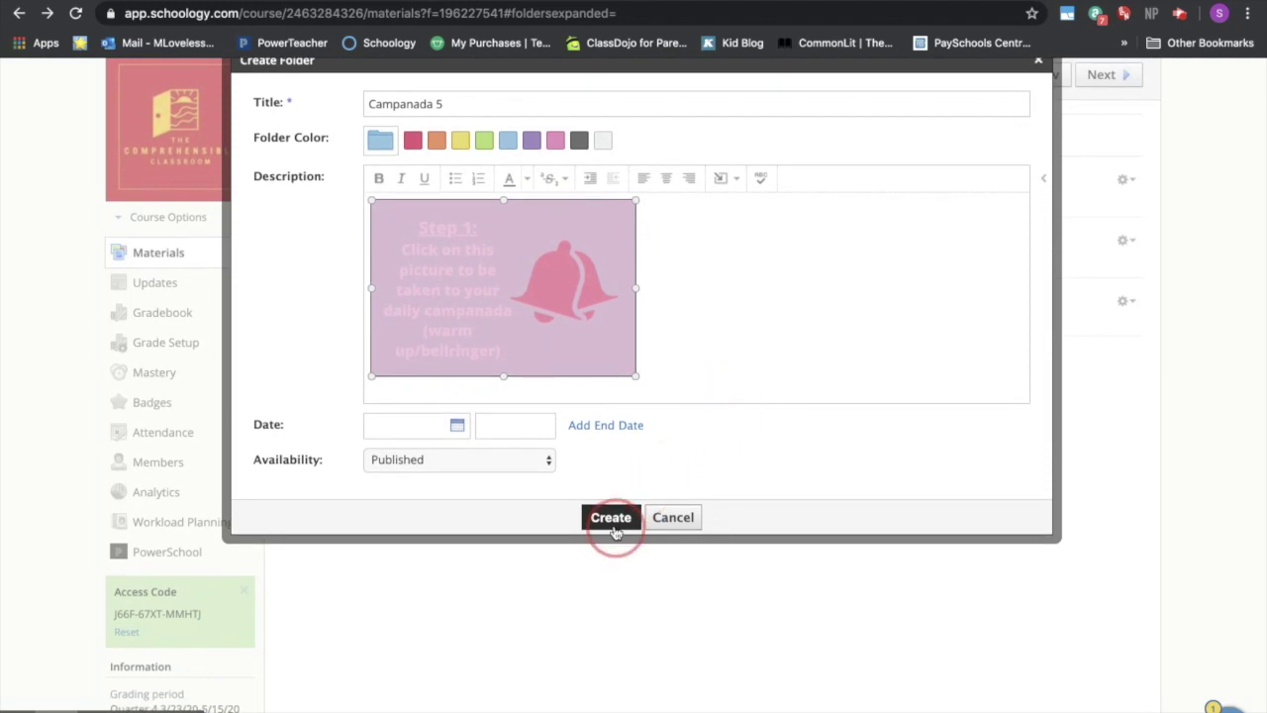
left_click(611, 518)
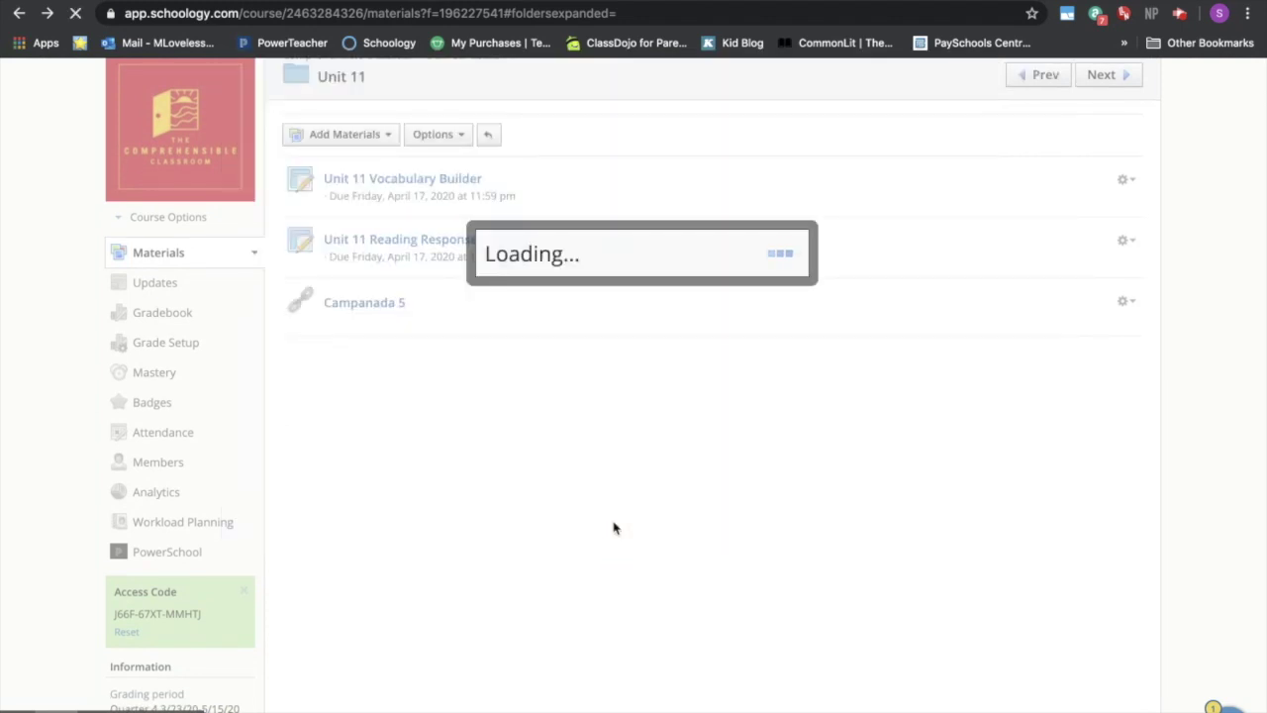
- Look over the empty Campanada 5 folder, then go back to the Unit 11 list showing it
scroll(639, 499, "down", 2)
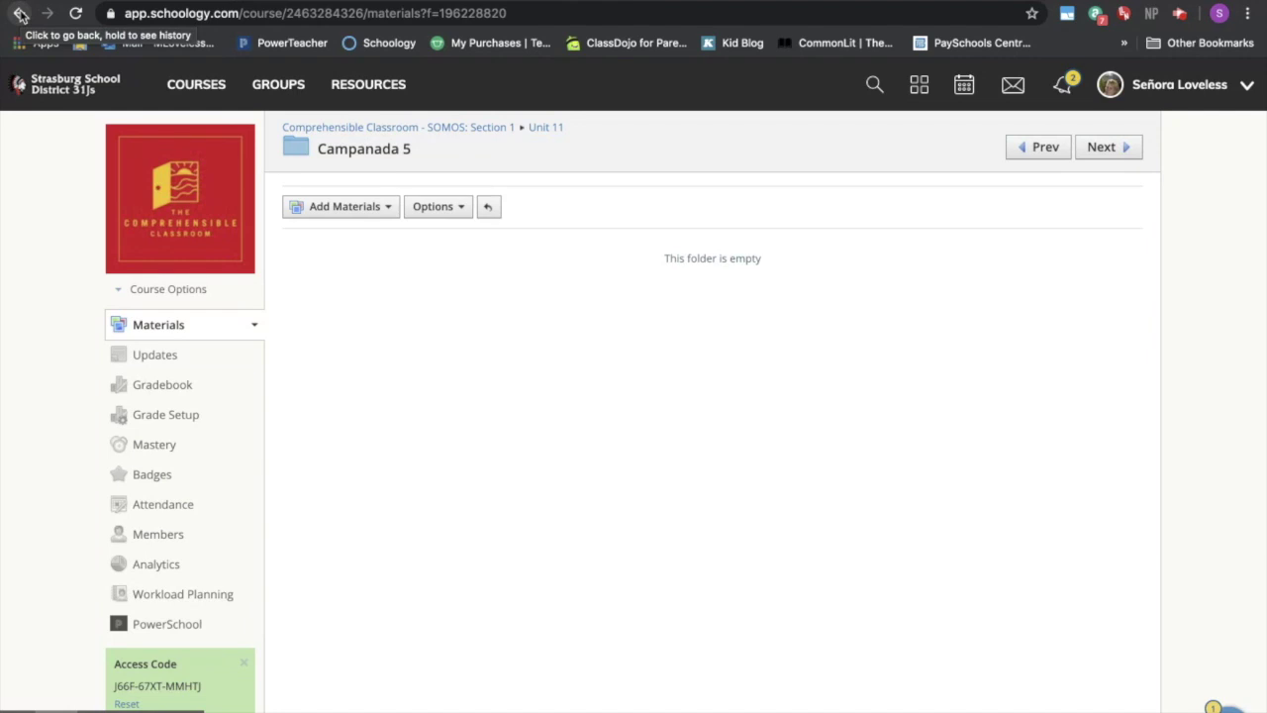
left_click(20, 15)
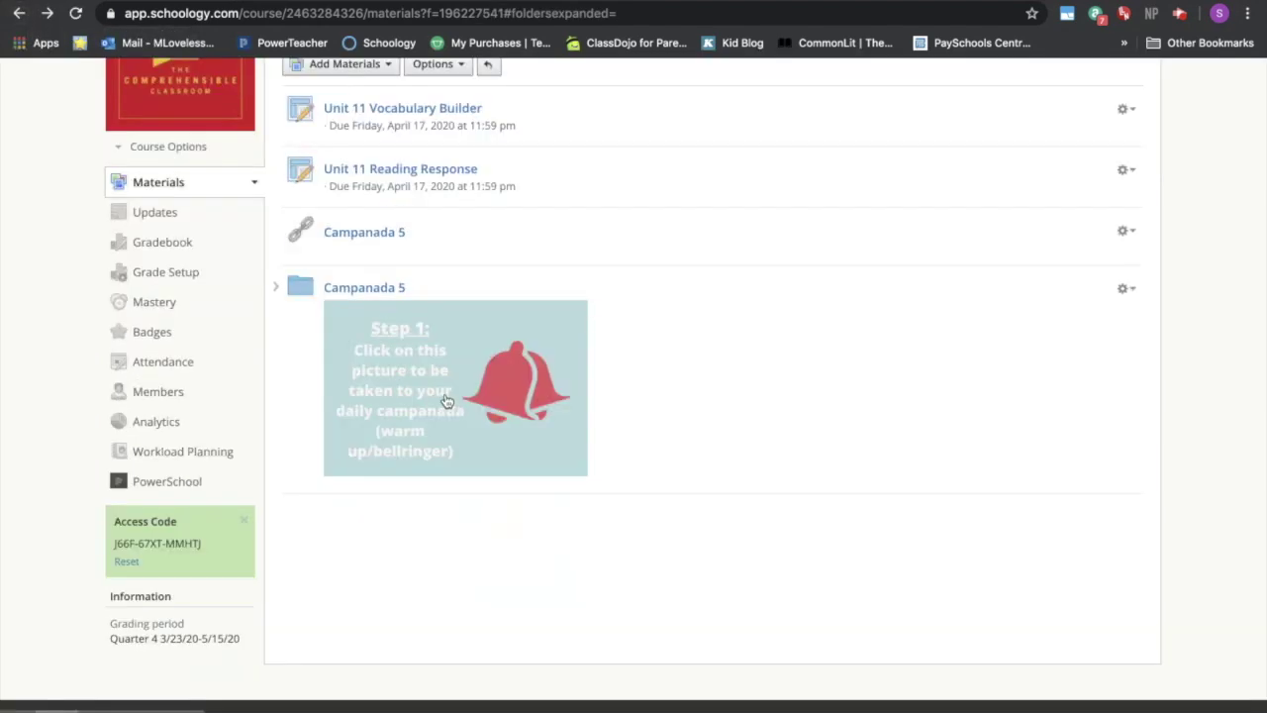
scroll(504, 283, "up", 3)
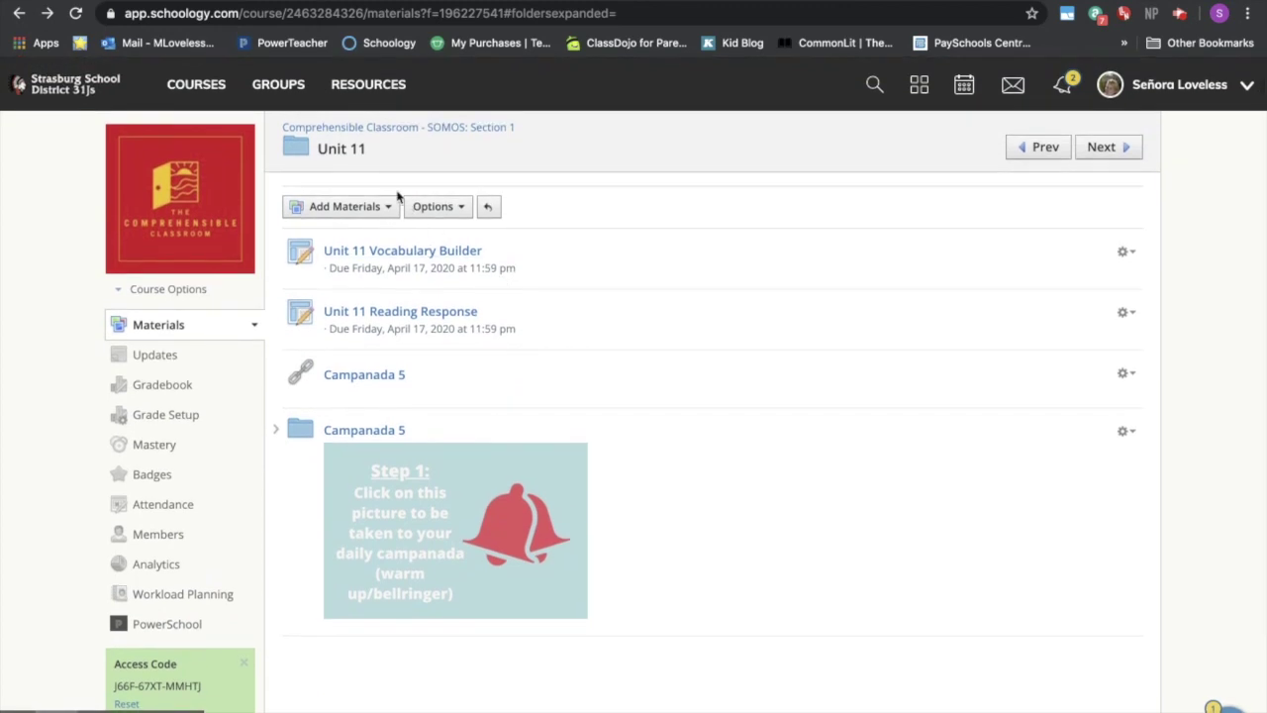
- Start an external tool titled Campanada 5 with the Google Form link as its URL
left_click(390, 207)
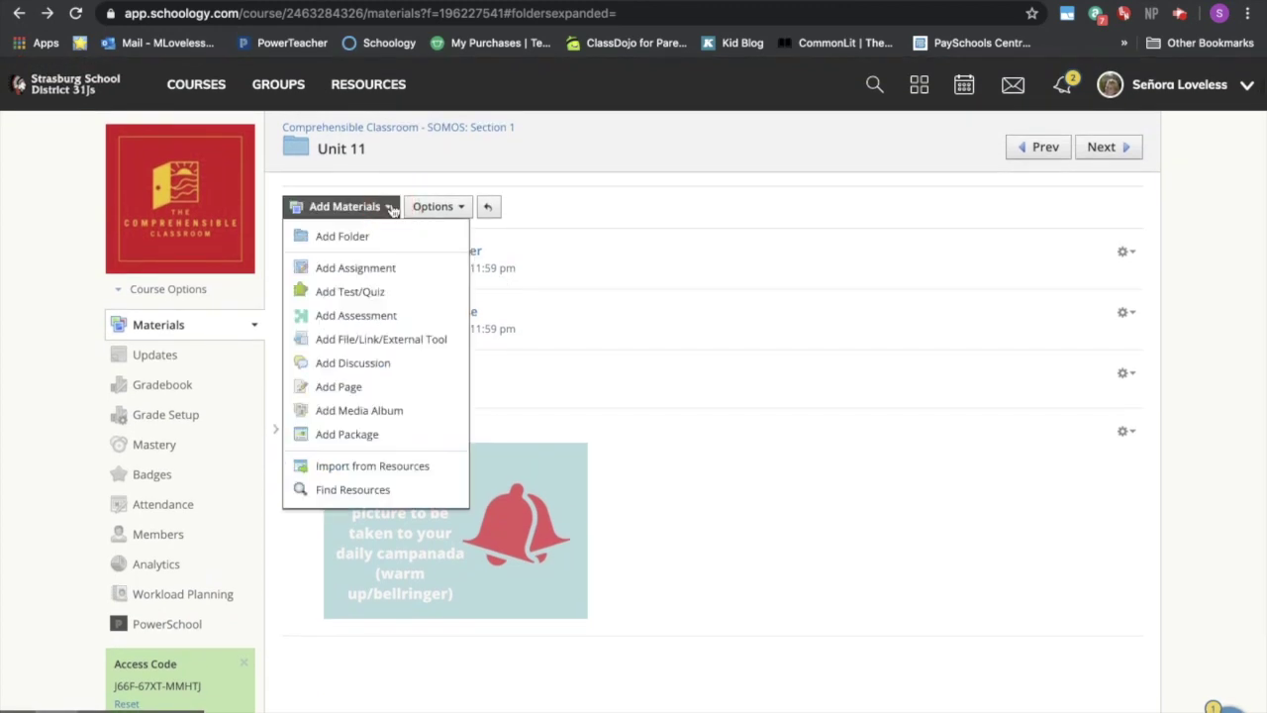
left_click(403, 346)
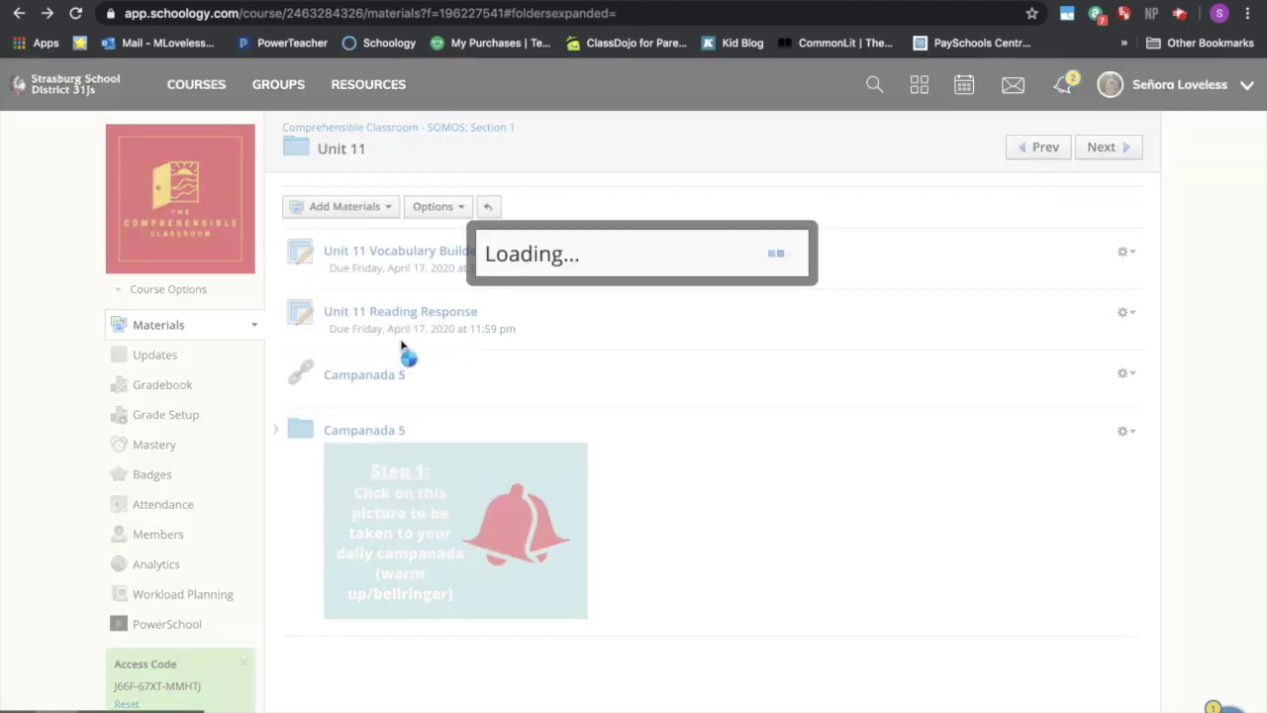
left_click(871, 287)
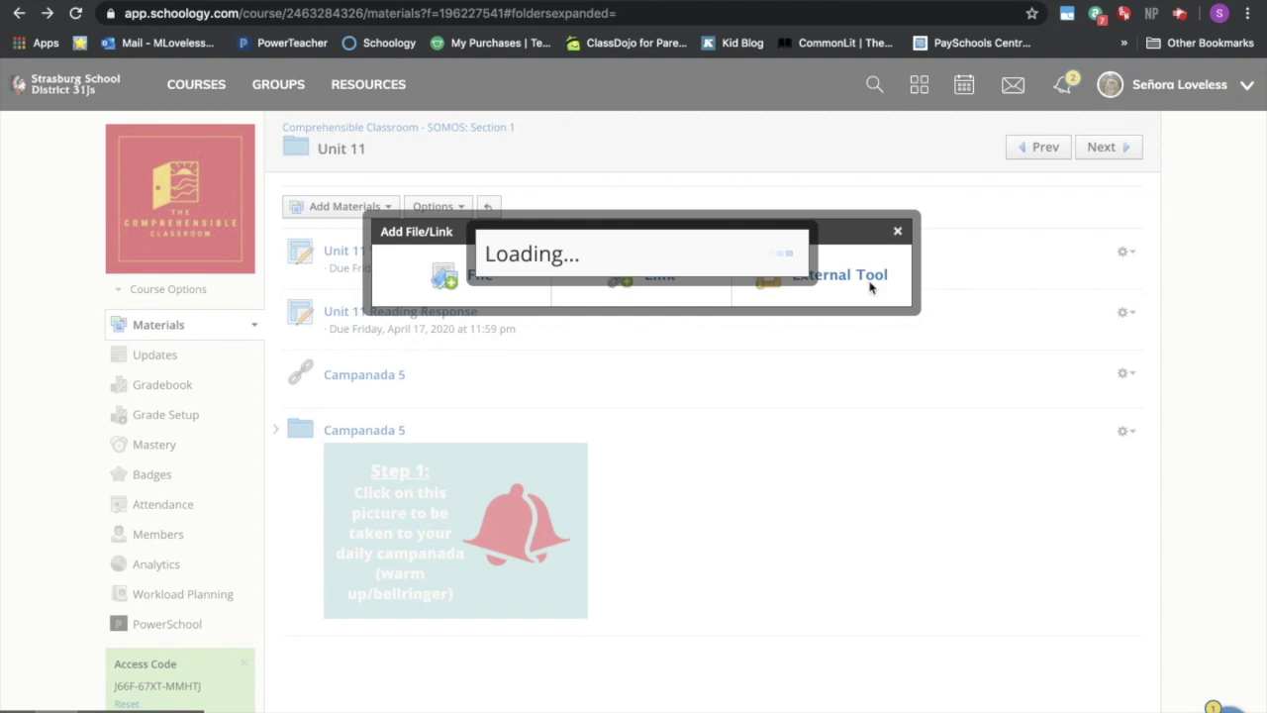
left_click(691, 252)
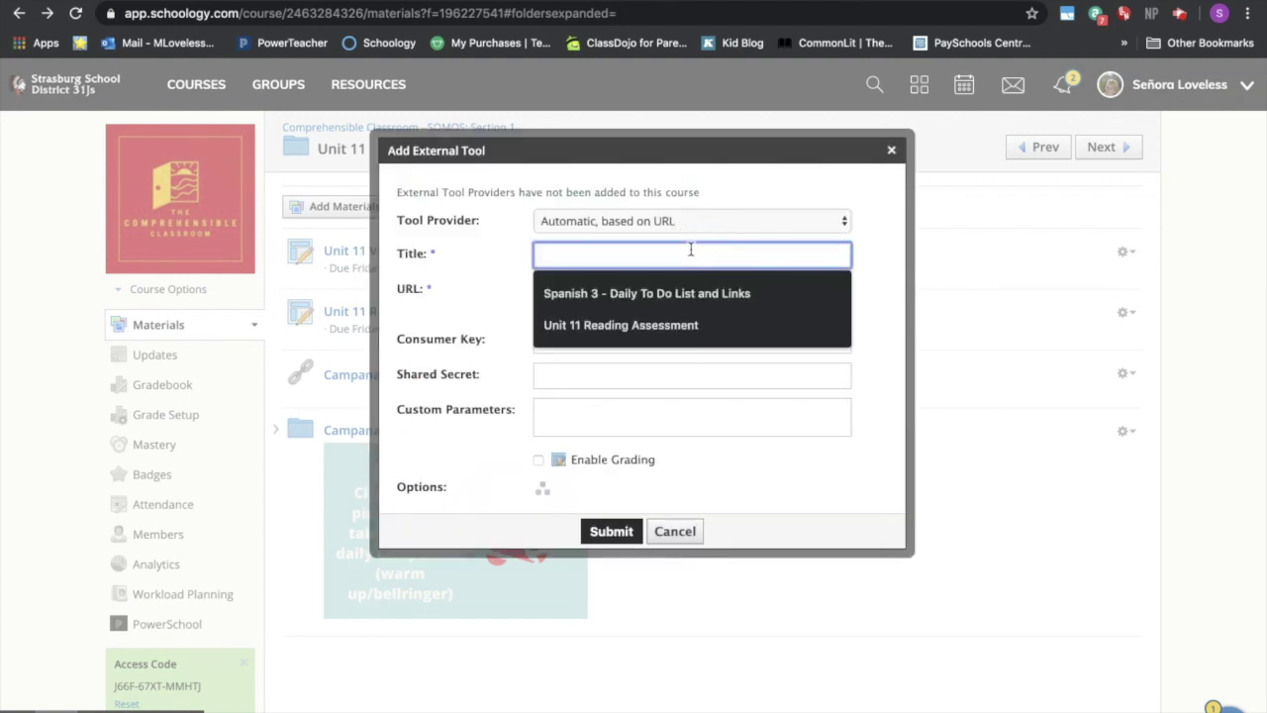
type("Campanada 5")
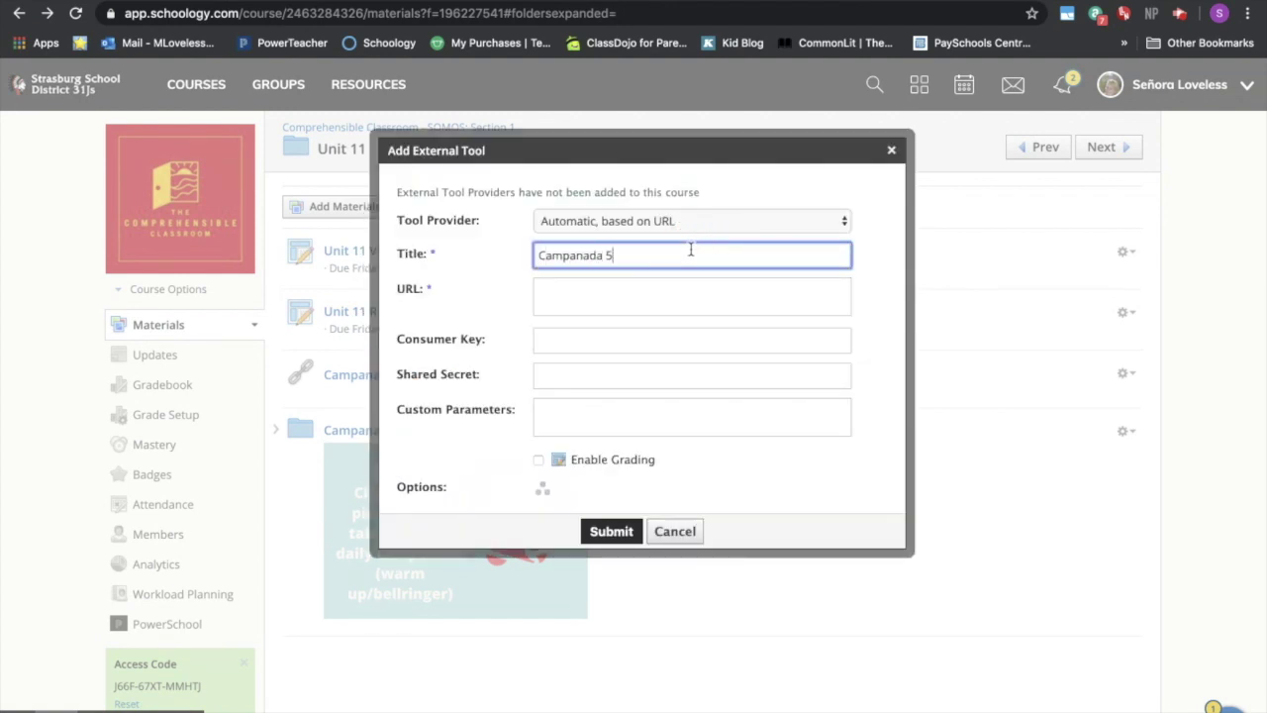
left_click(652, 294)
type("https://docs.google.com/forms/d/e/1FAIpQLSc3FxmYcVLtmlzqyxCR1I1Af639MTl6mhUtUr_W9p4wA8-cLg/viewform?usp=sf_link")
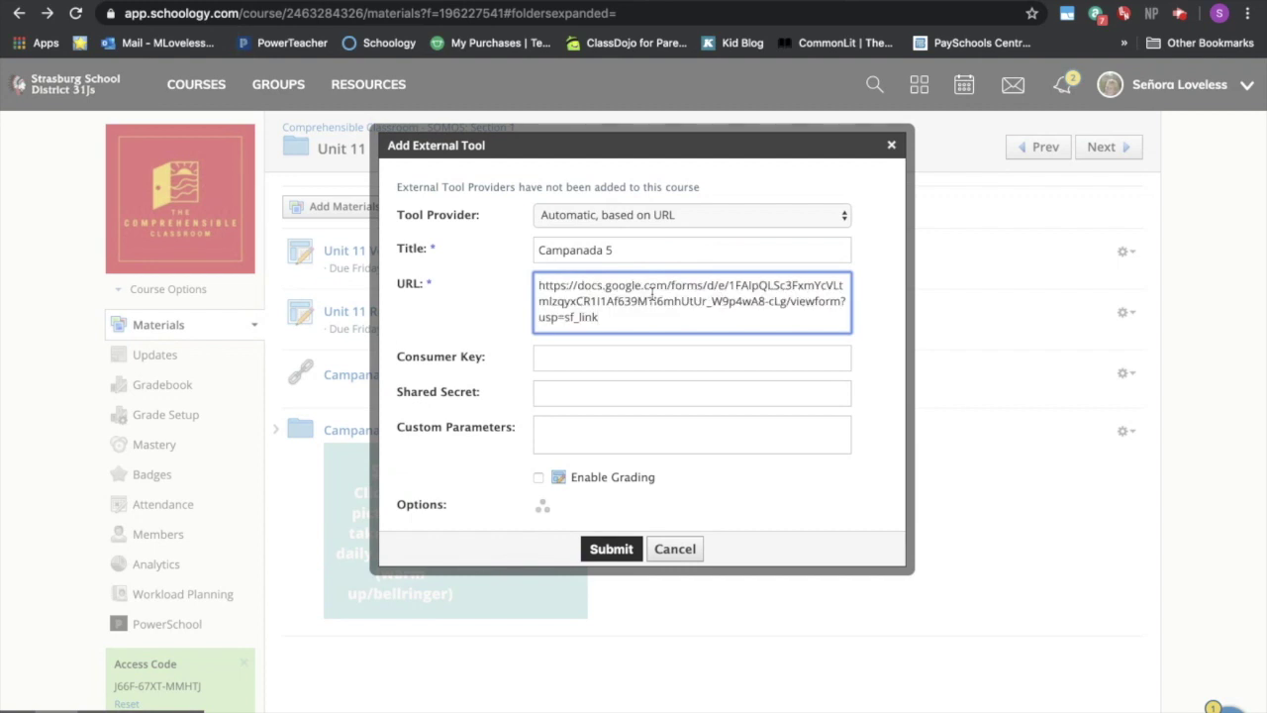
- Grade it at 5 points, due April 17, in Distance Learning; submit and open it
scroll(723, 398, "down", 2)
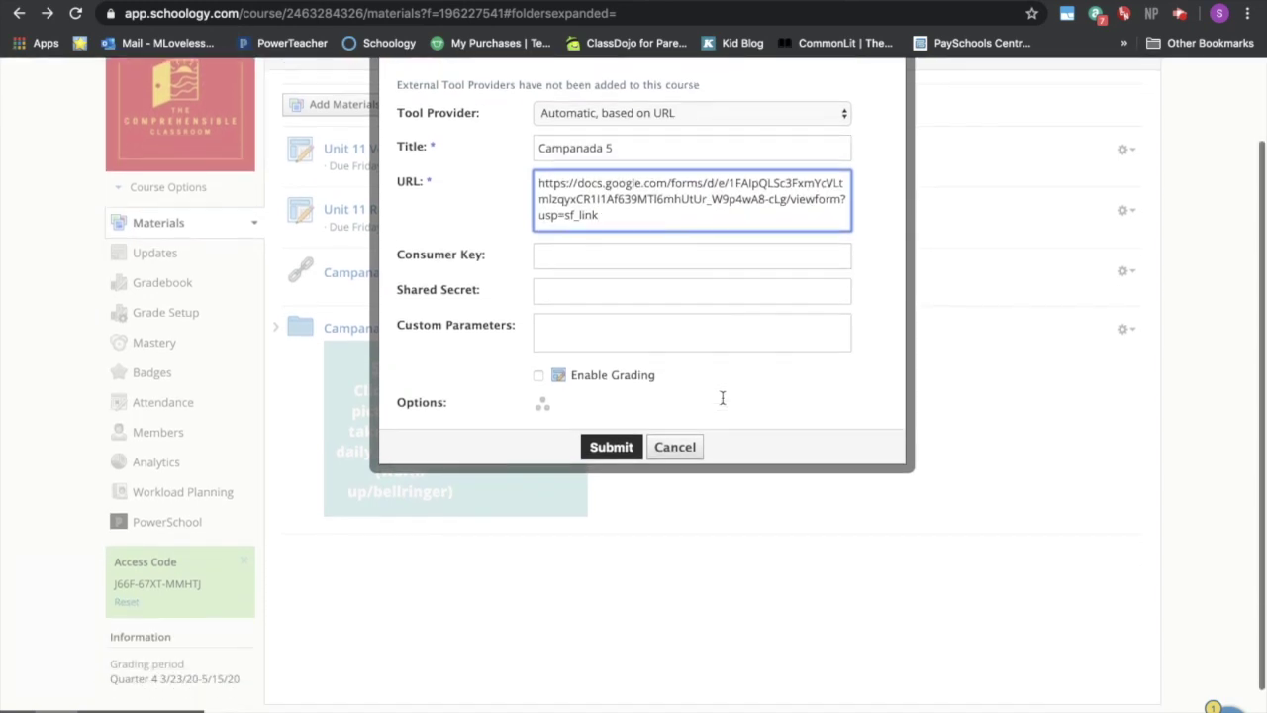
left_click(539, 375)
left_click_drag(588, 498, 514, 497)
type("5")
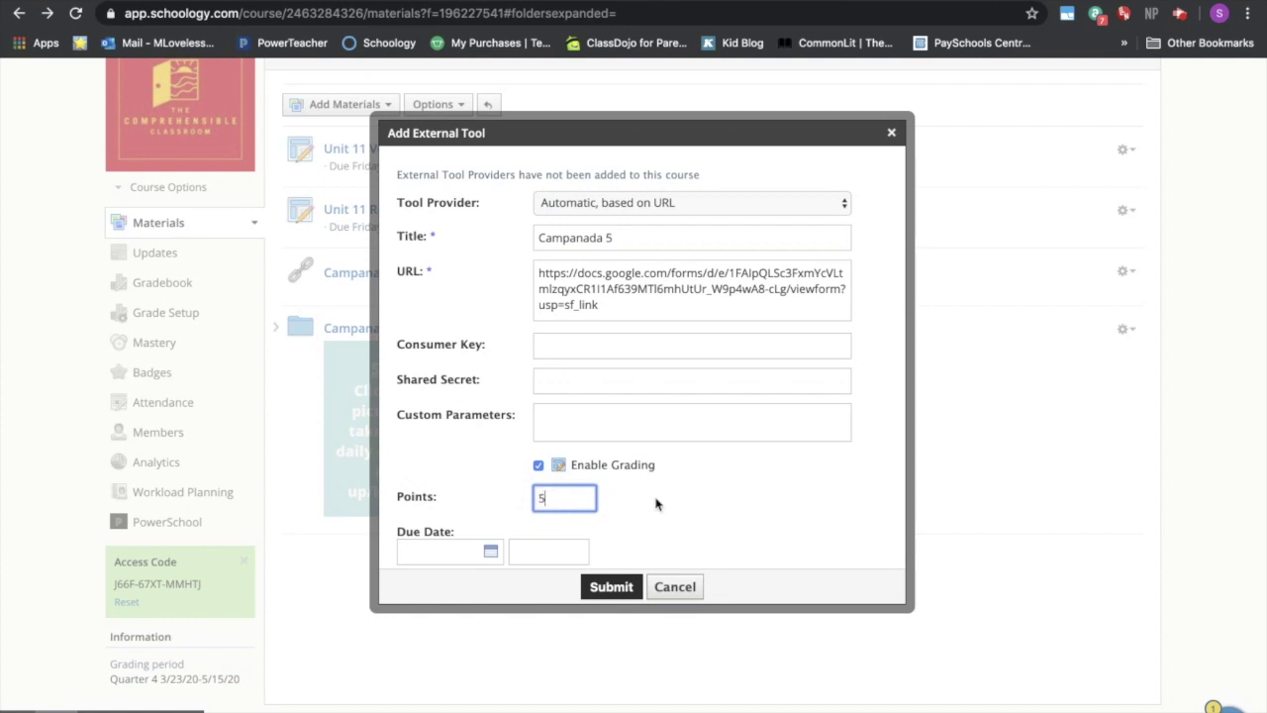
scroll(637, 497, "down", 1)
left_click(500, 514)
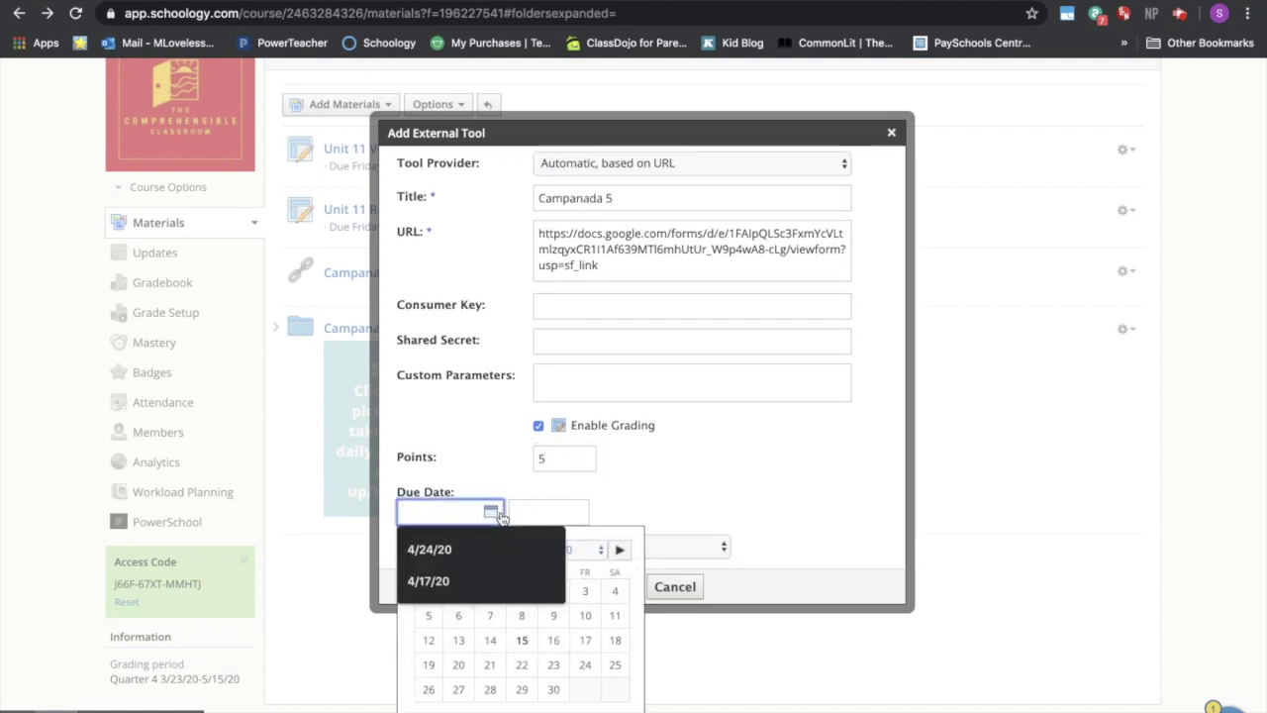
left_click(585, 639)
scroll(638, 478, "down", 3)
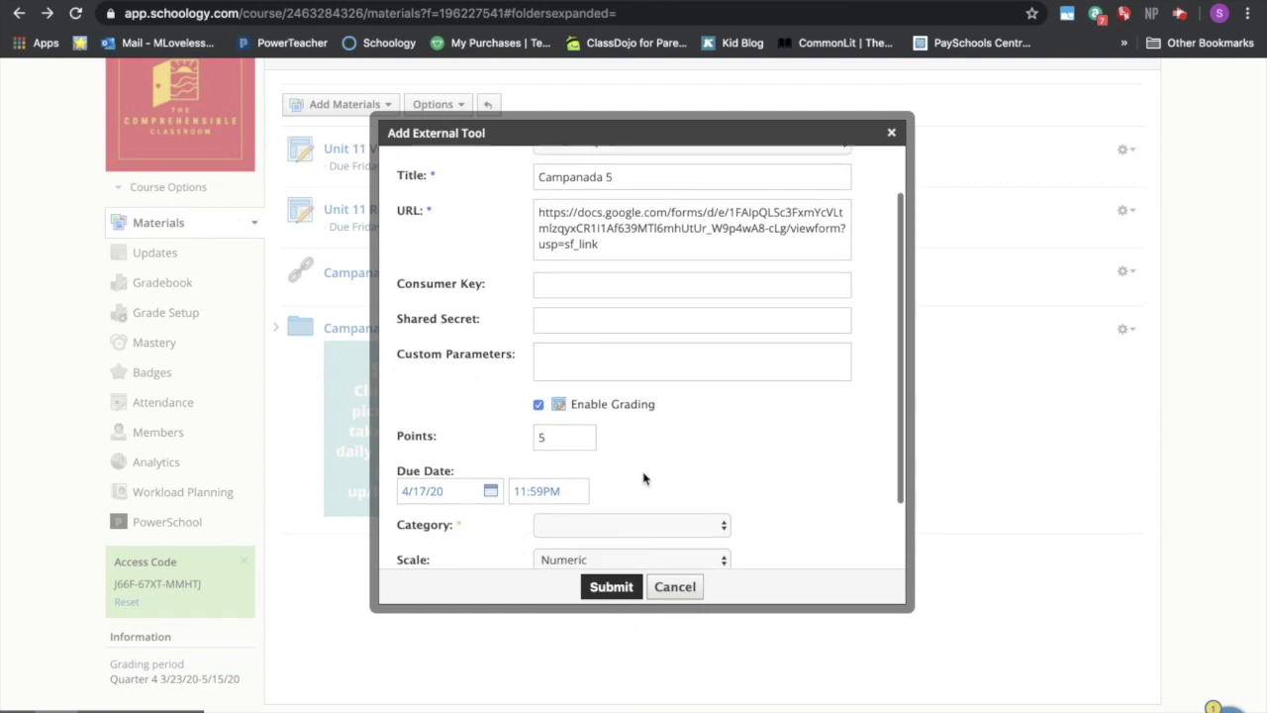
left_click(644, 445)
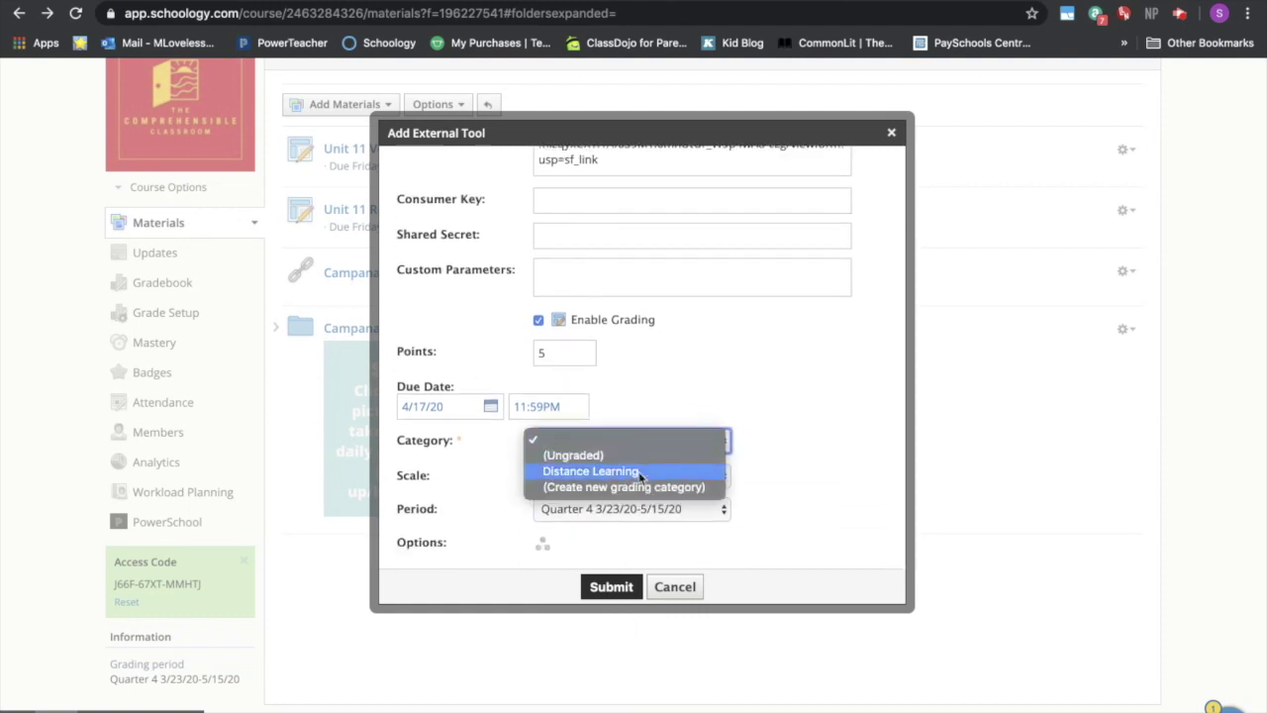
left_click(642, 472)
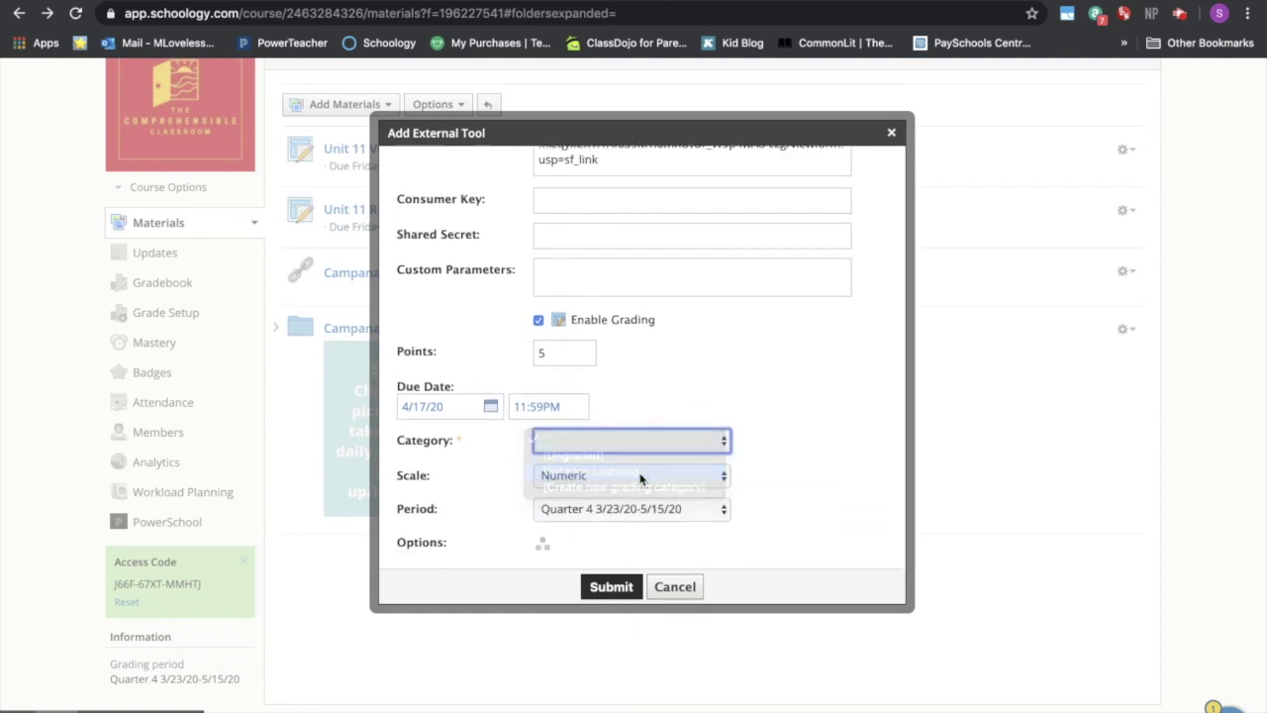
left_click(611, 586)
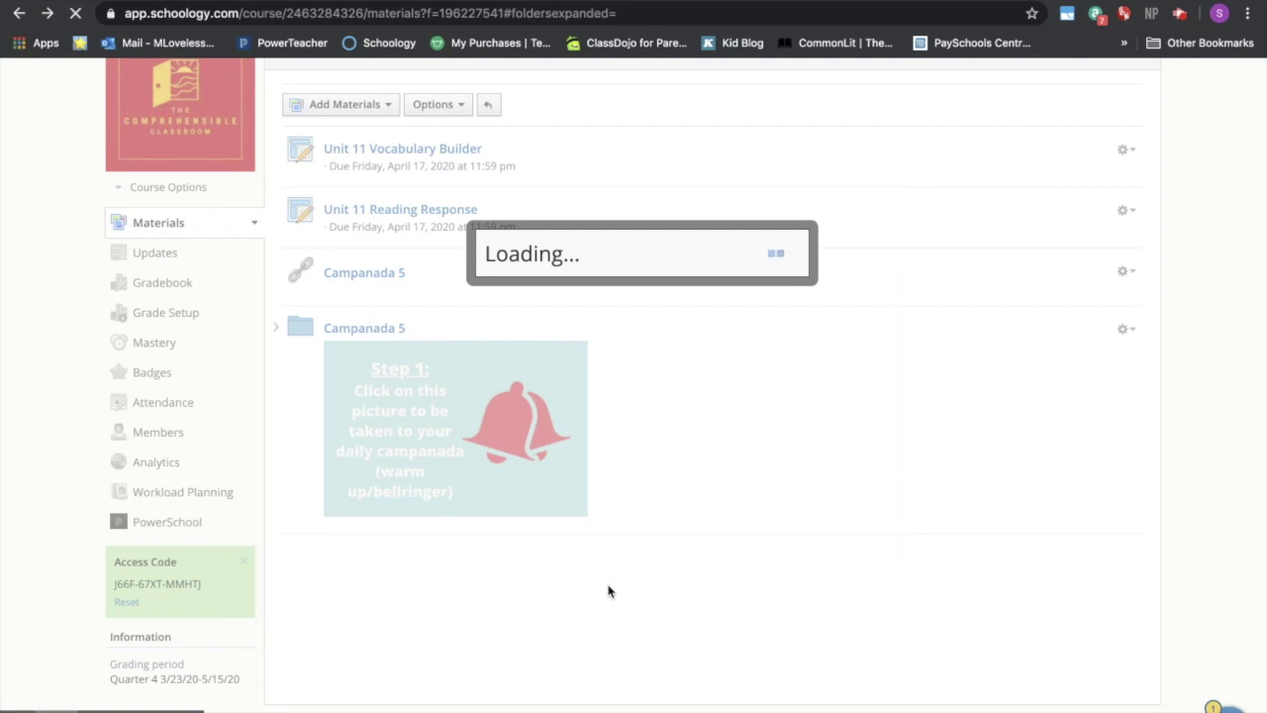
scroll(637, 512, "down", 1)
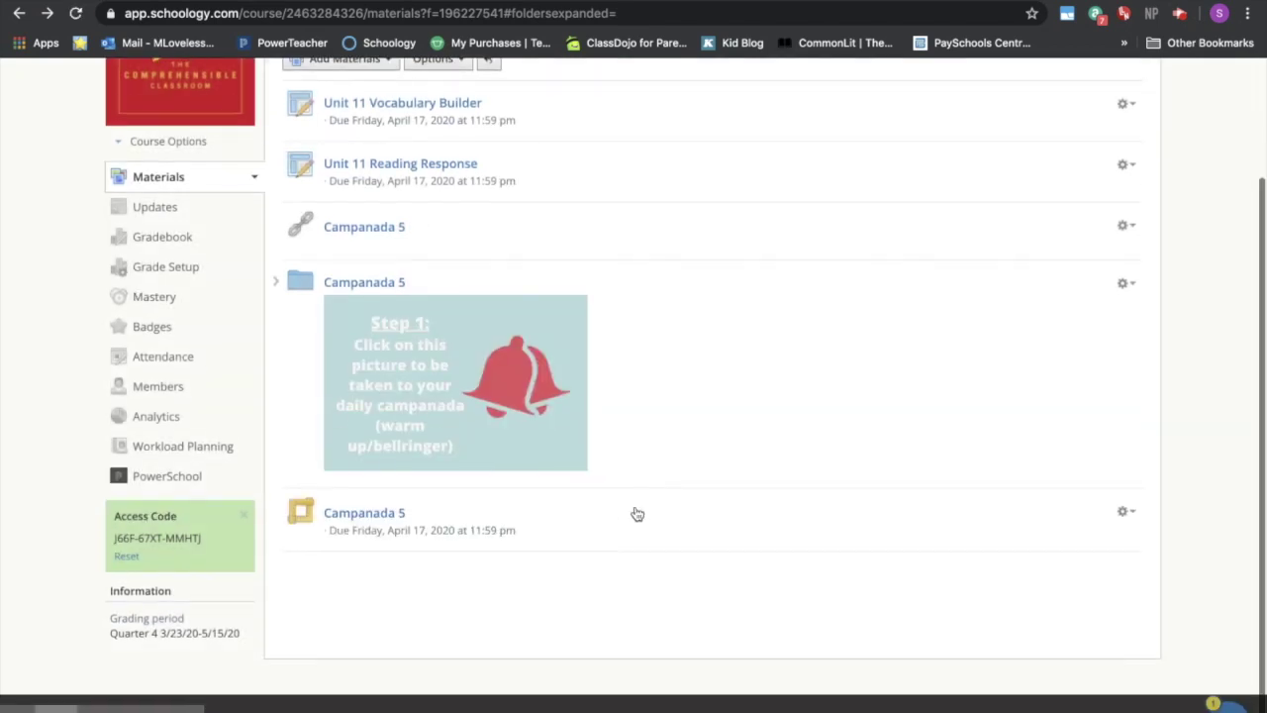
left_click(366, 518)
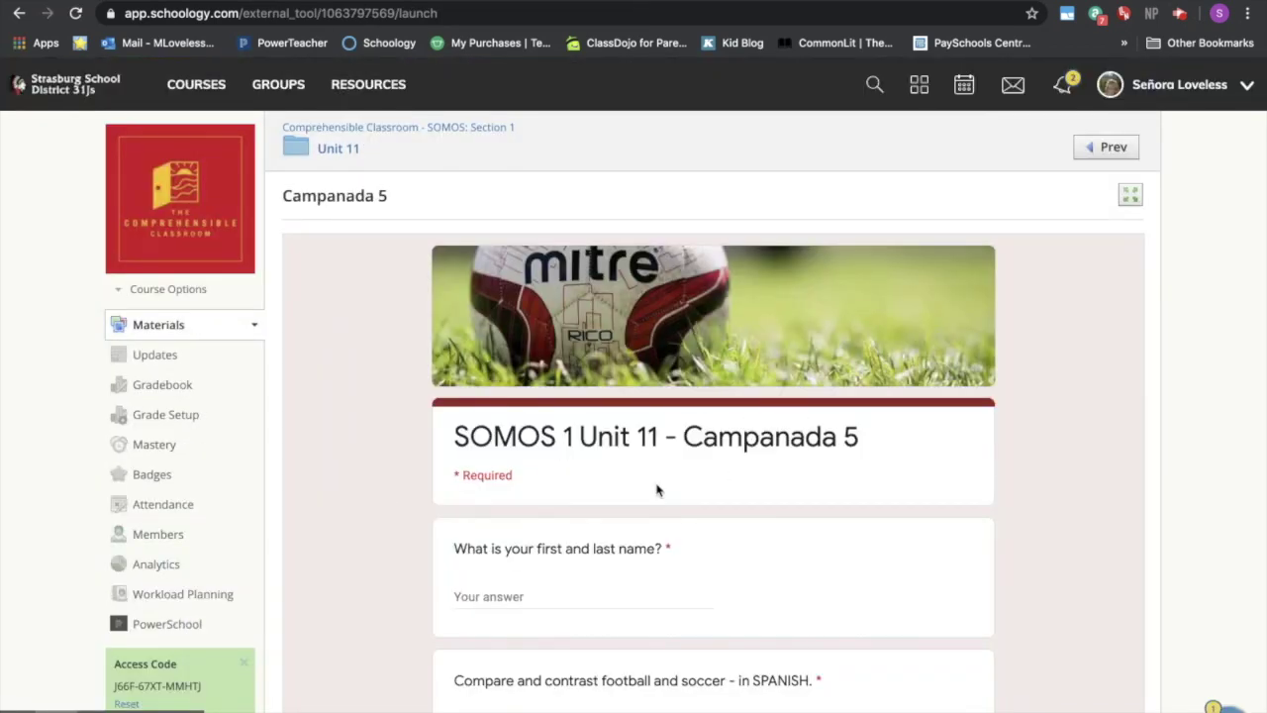
- Scroll through the embedded Campanada 5 form
scroll(378, 425, "down", 6)
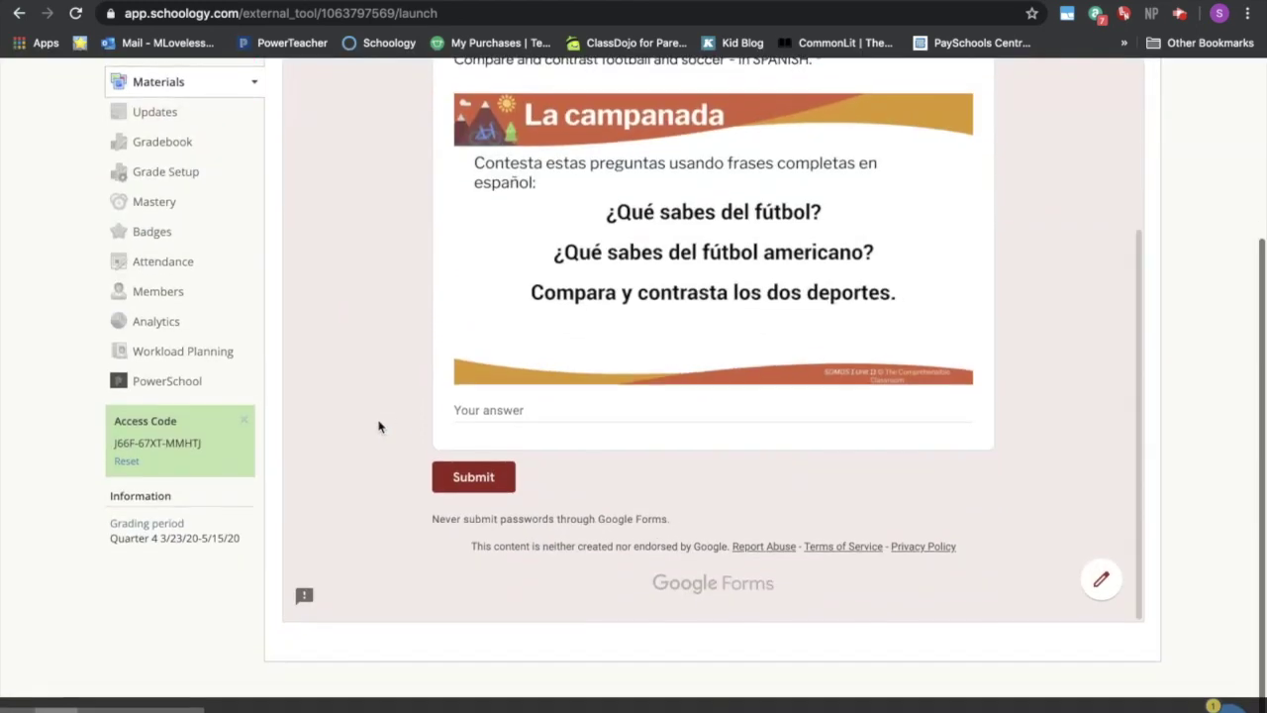
scroll(378, 425, "up", 6)
scroll(378, 425, "down", 1)
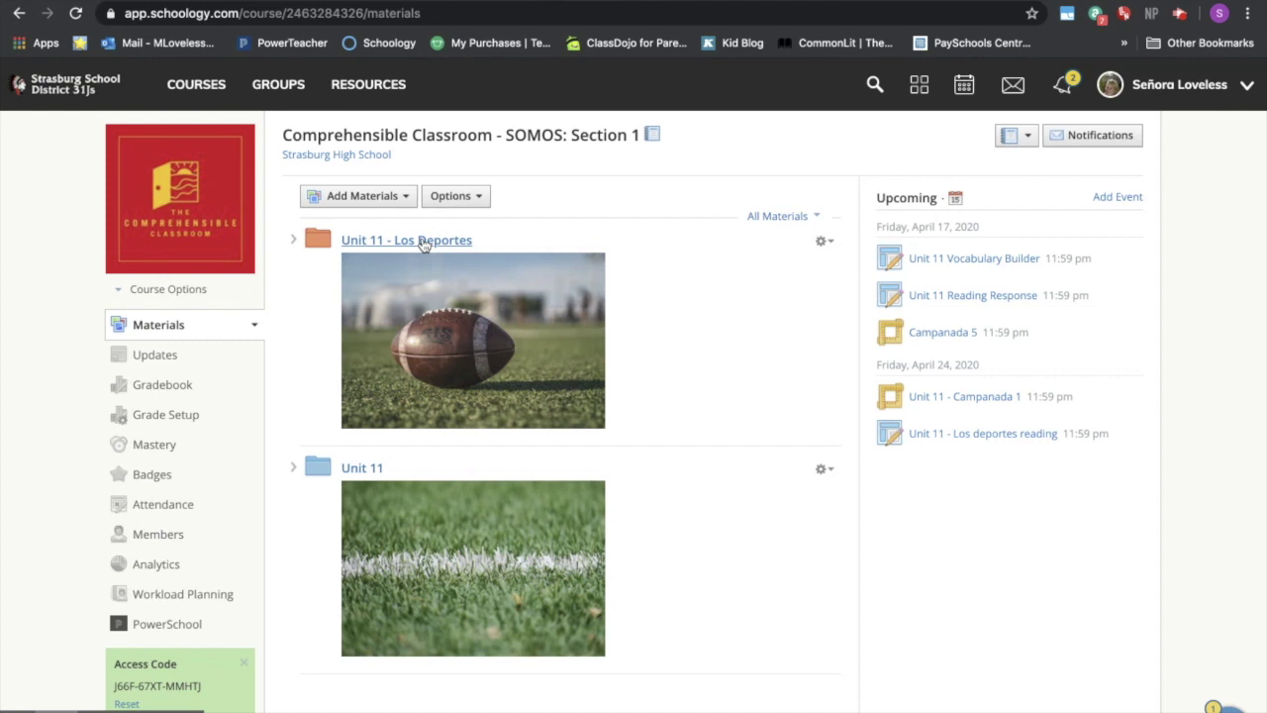
- Open Unit 11 - Los Deportes, then switch to Spanish, Advanced (W) and scroll to its Unit 11 assignments
left_click(825, 243)
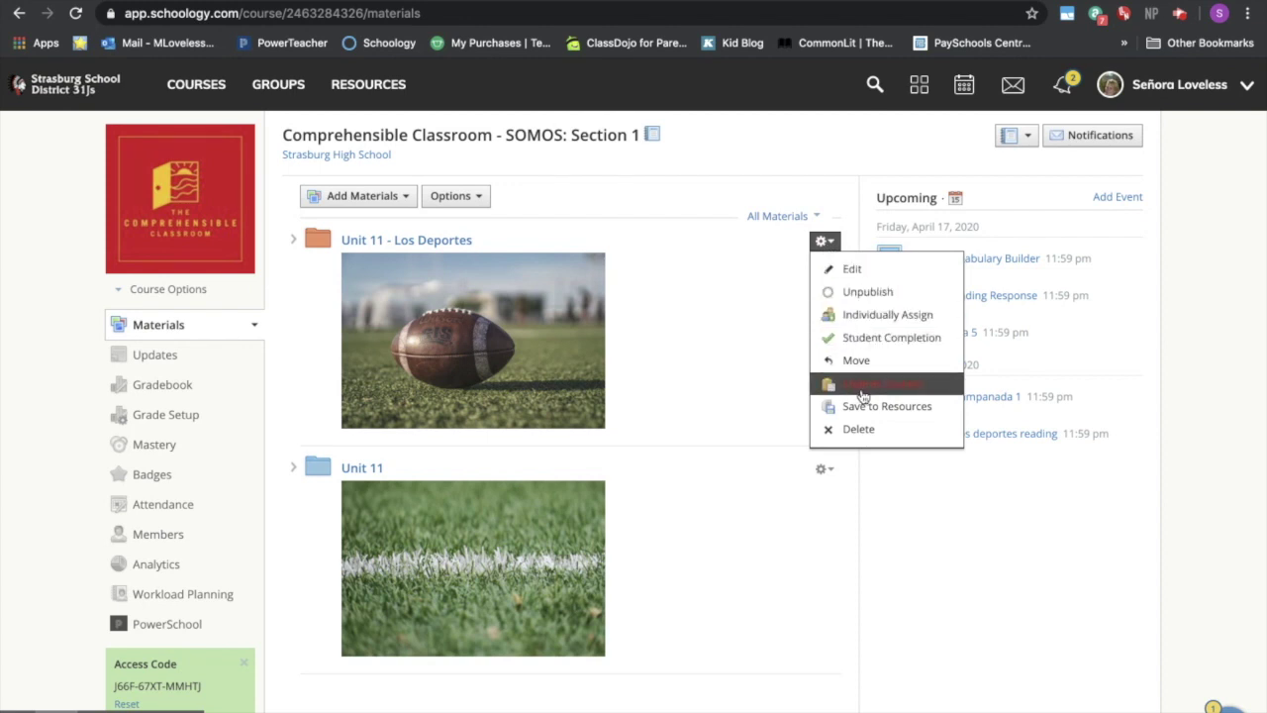
left_click(753, 384)
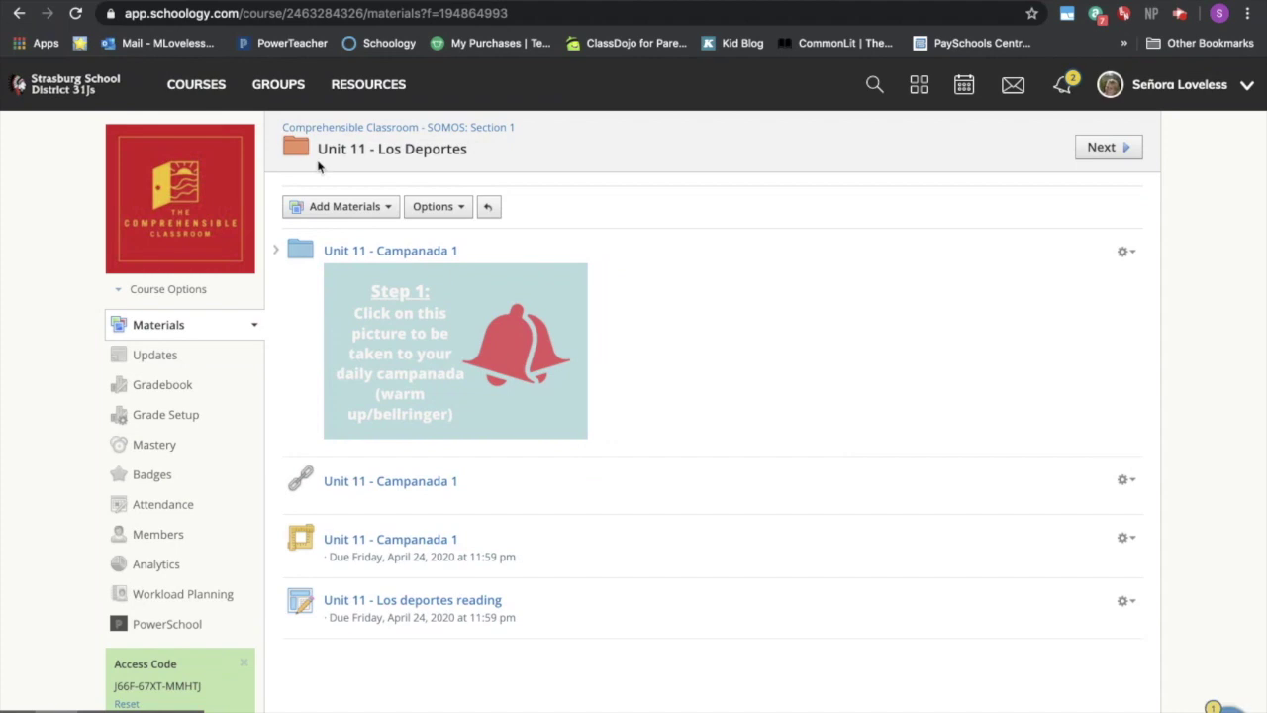
left_click(179, 85)
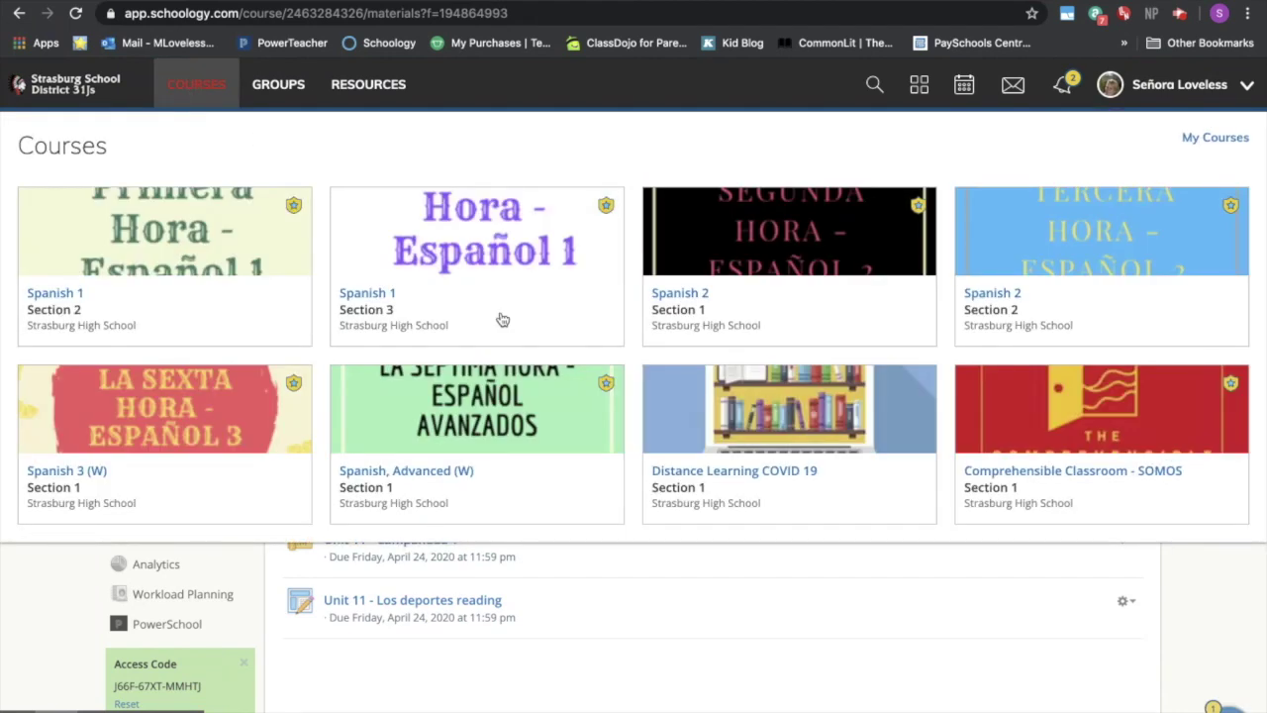
left_click(546, 436)
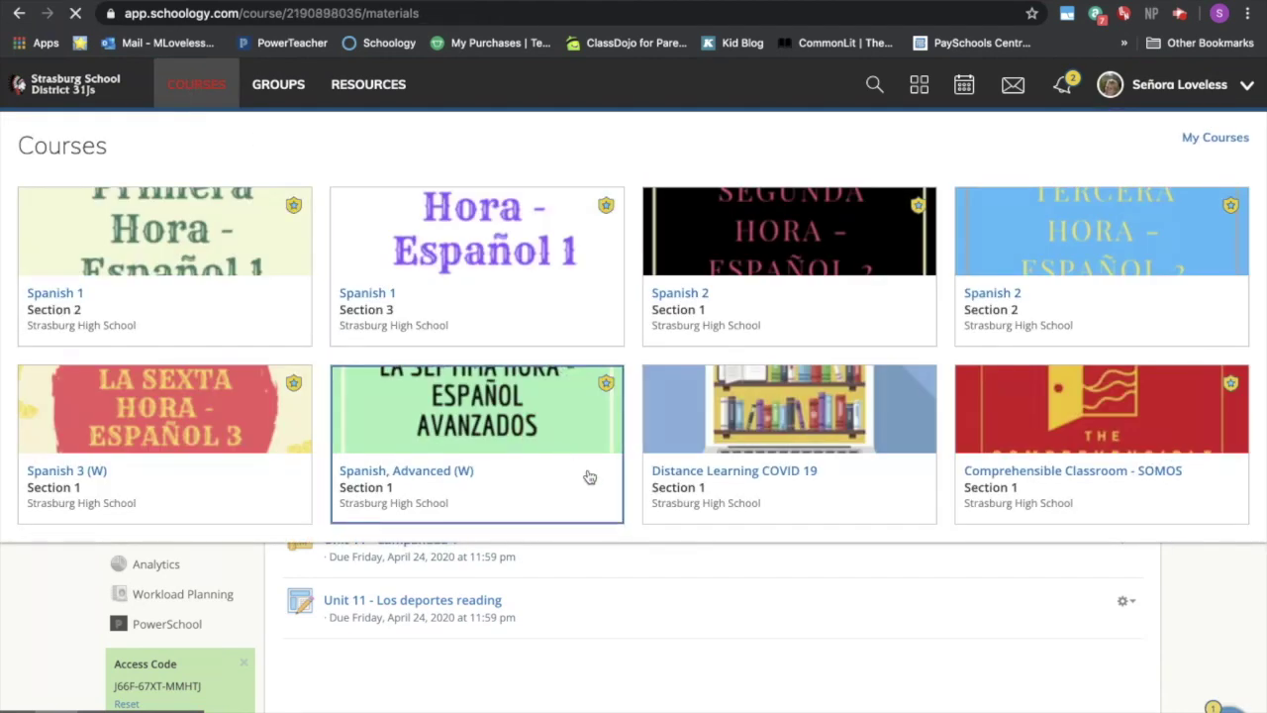
scroll(608, 518, "down", 3)
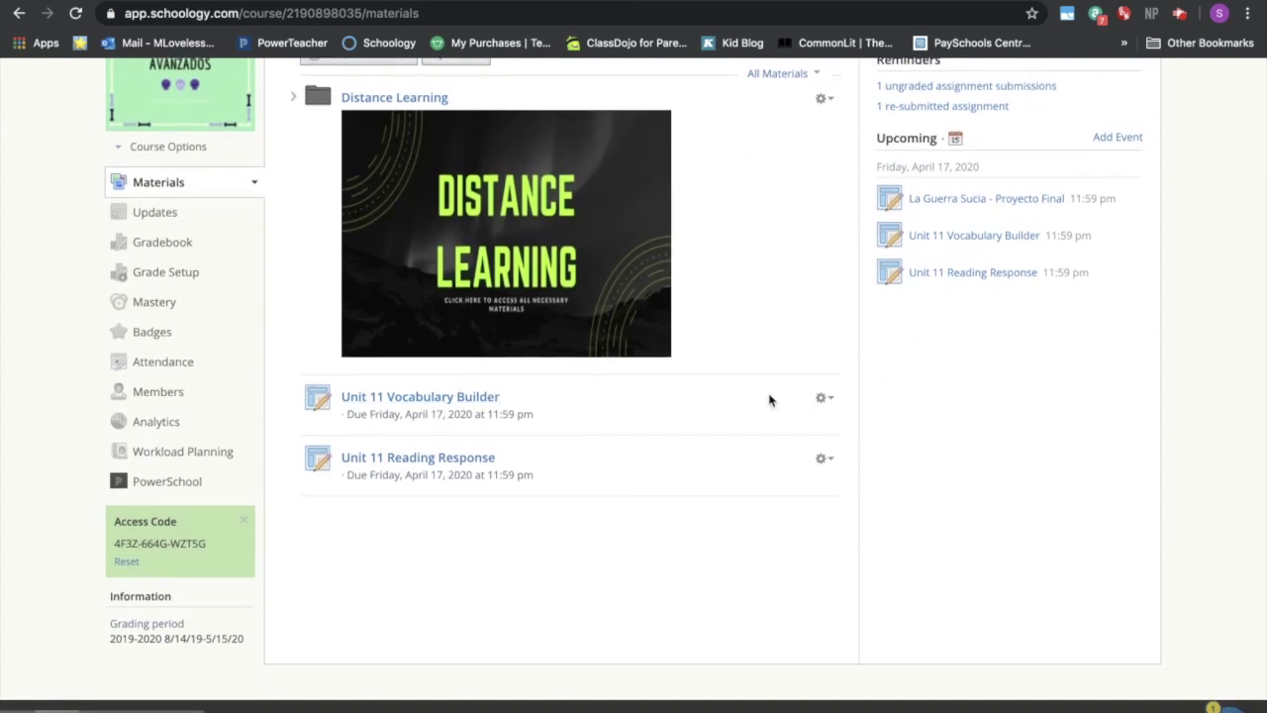
- Edit Unit 11 Vocabulary Builder to attach Drive file ML - S1U11B Vocabulary builder, and save
left_click(821, 400)
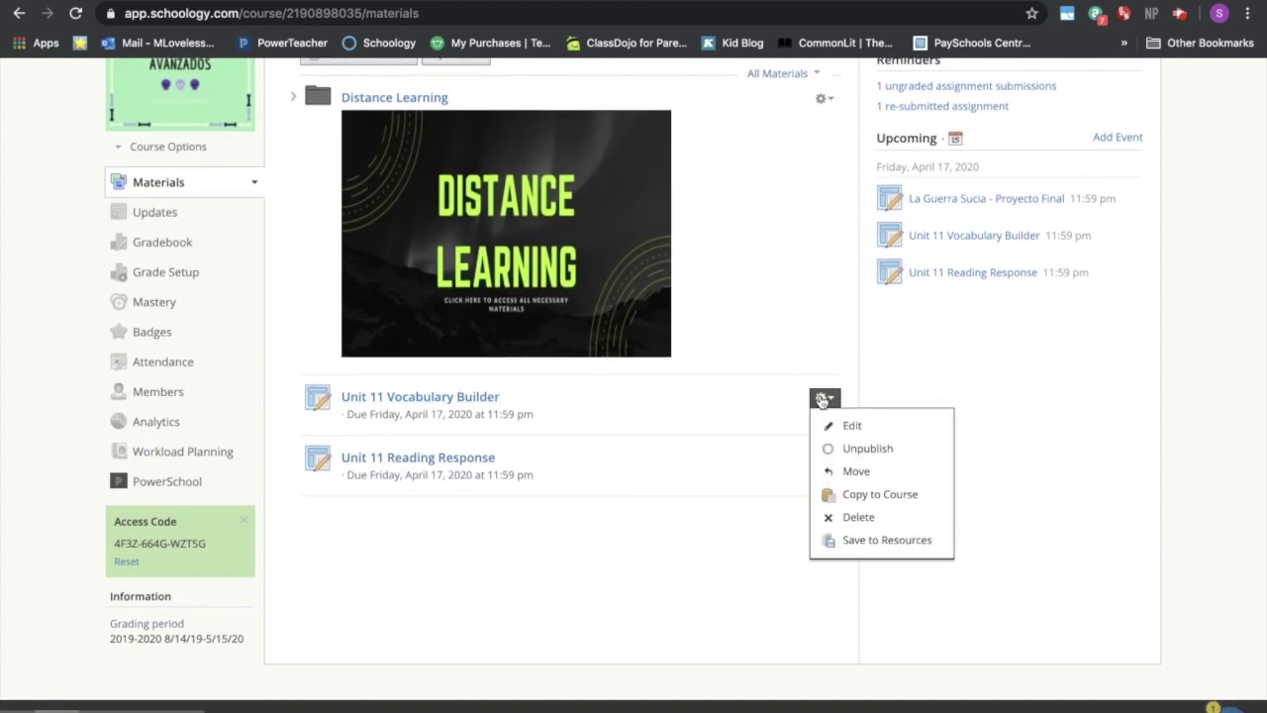
left_click(837, 420)
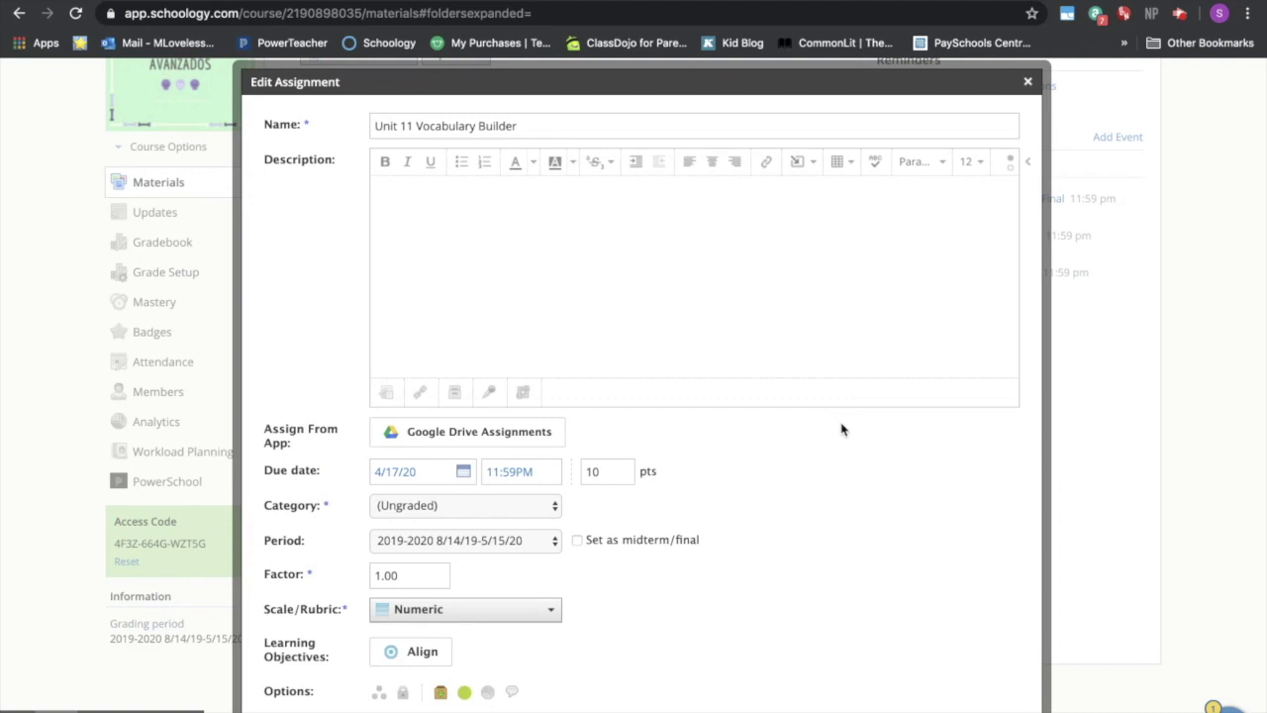
left_click(537, 434)
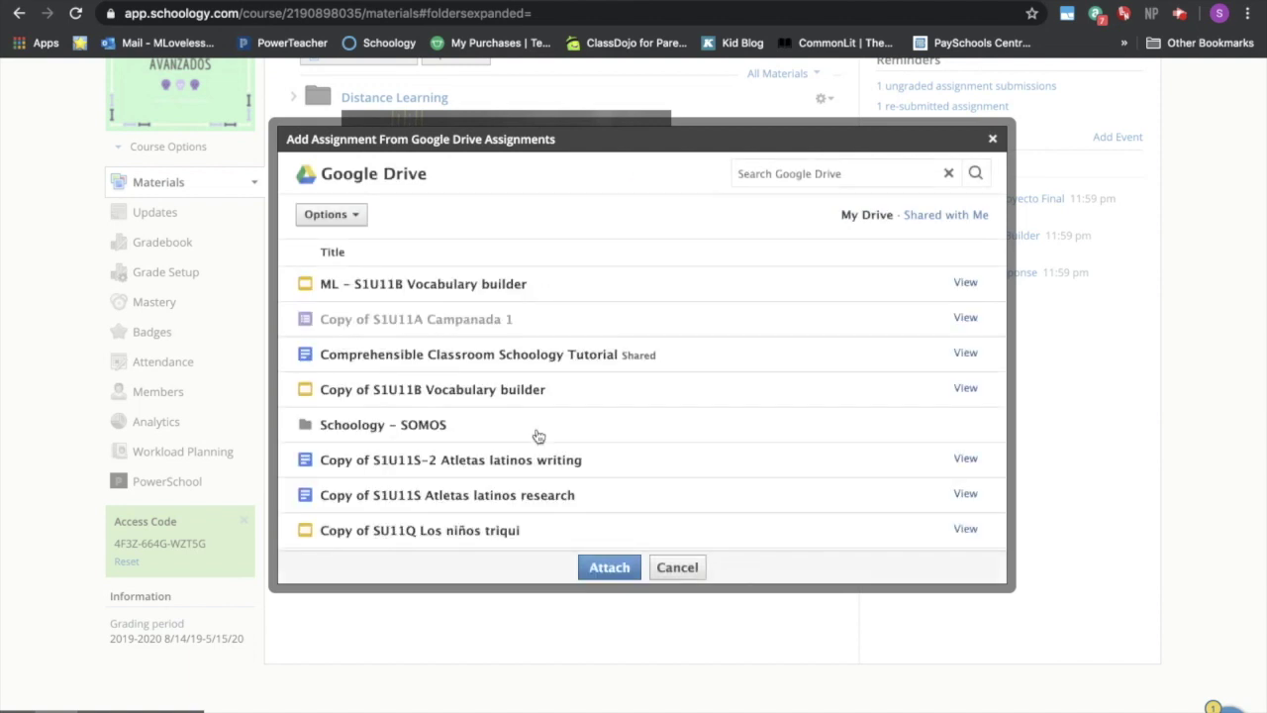
left_click(503, 287)
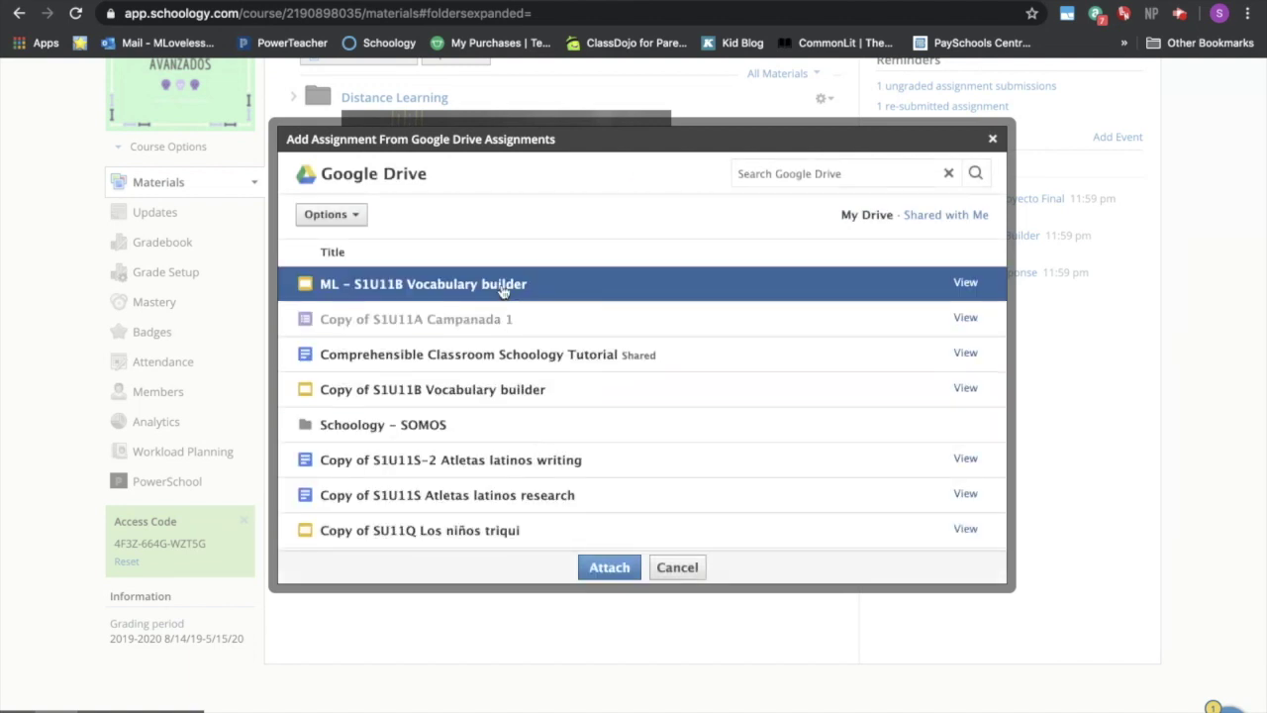
left_click(595, 571)
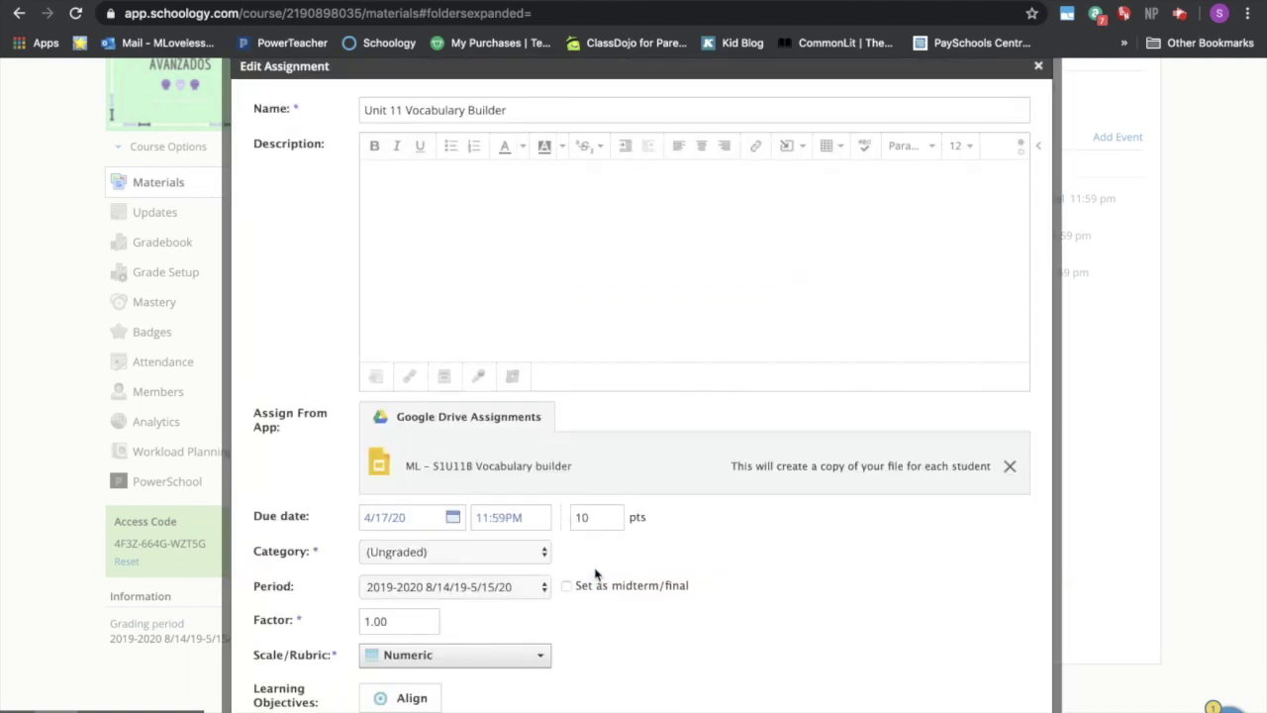
scroll(604, 614, "down", 2)
left_click(617, 705)
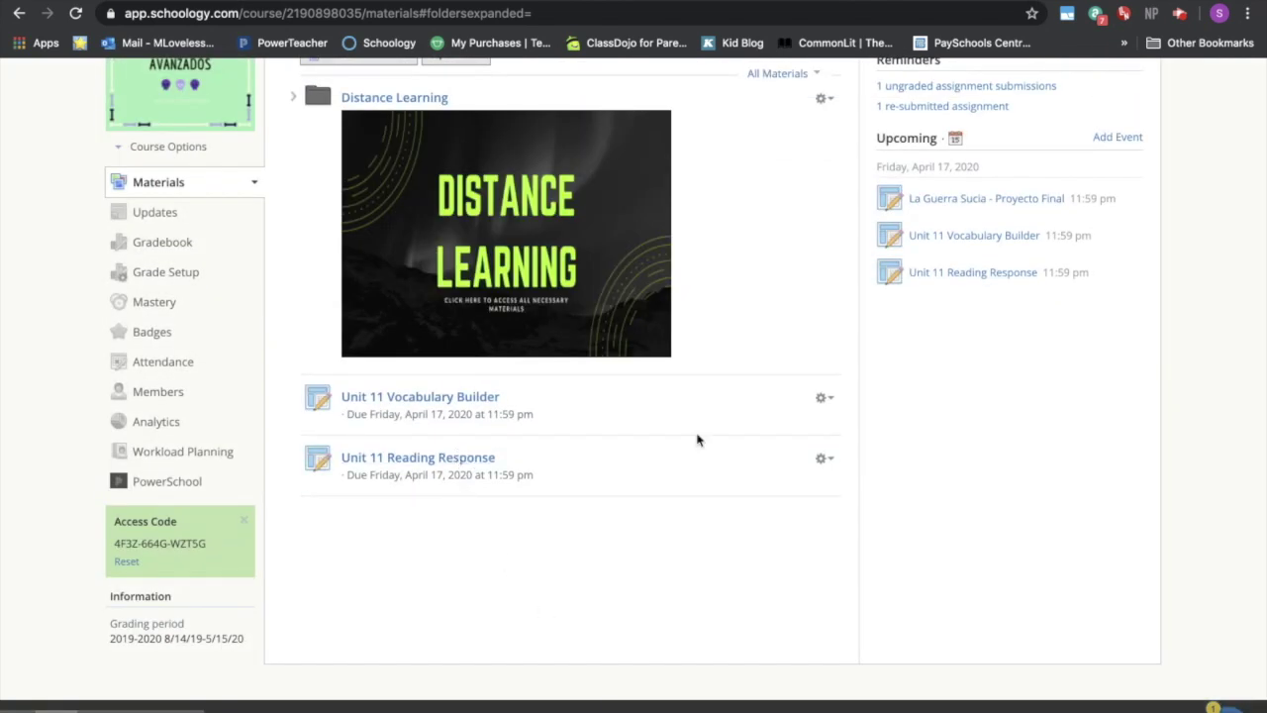
left_click(821, 458)
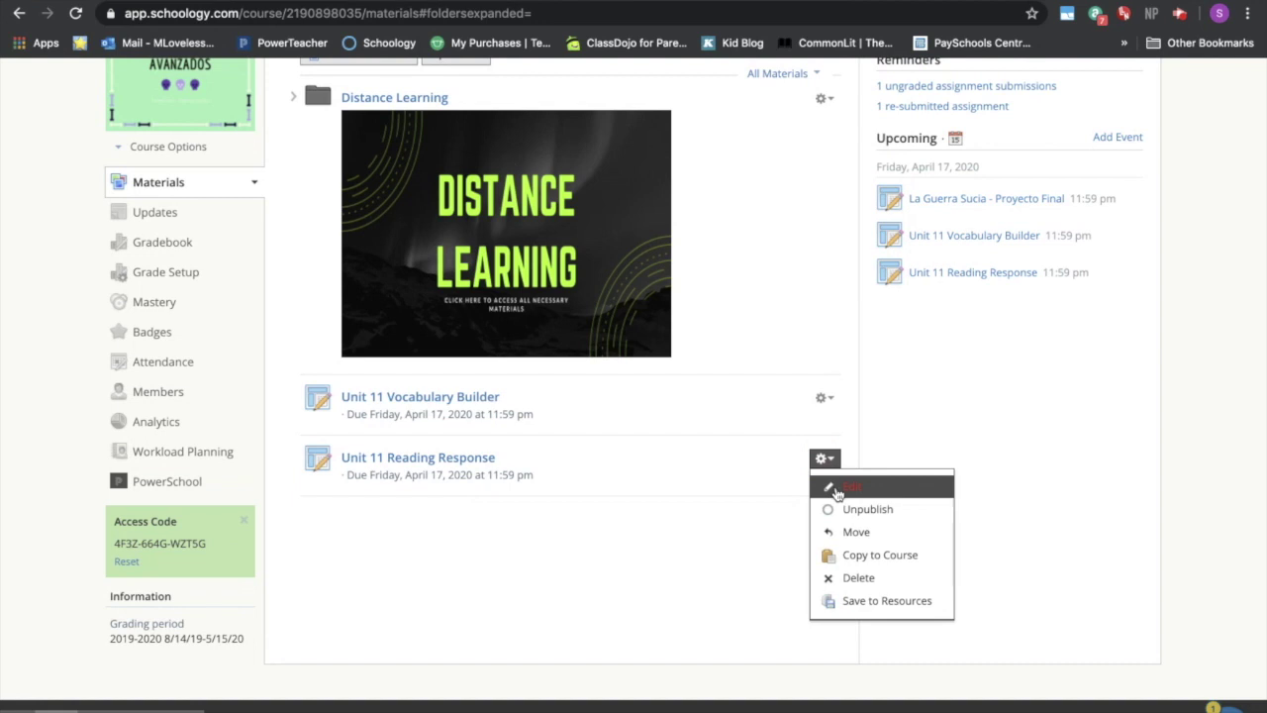
- Search Drive for 'ML' and attach ML - S1U11O Deportes reading to Unit 11 Reading Response, then save
left_click(836, 487)
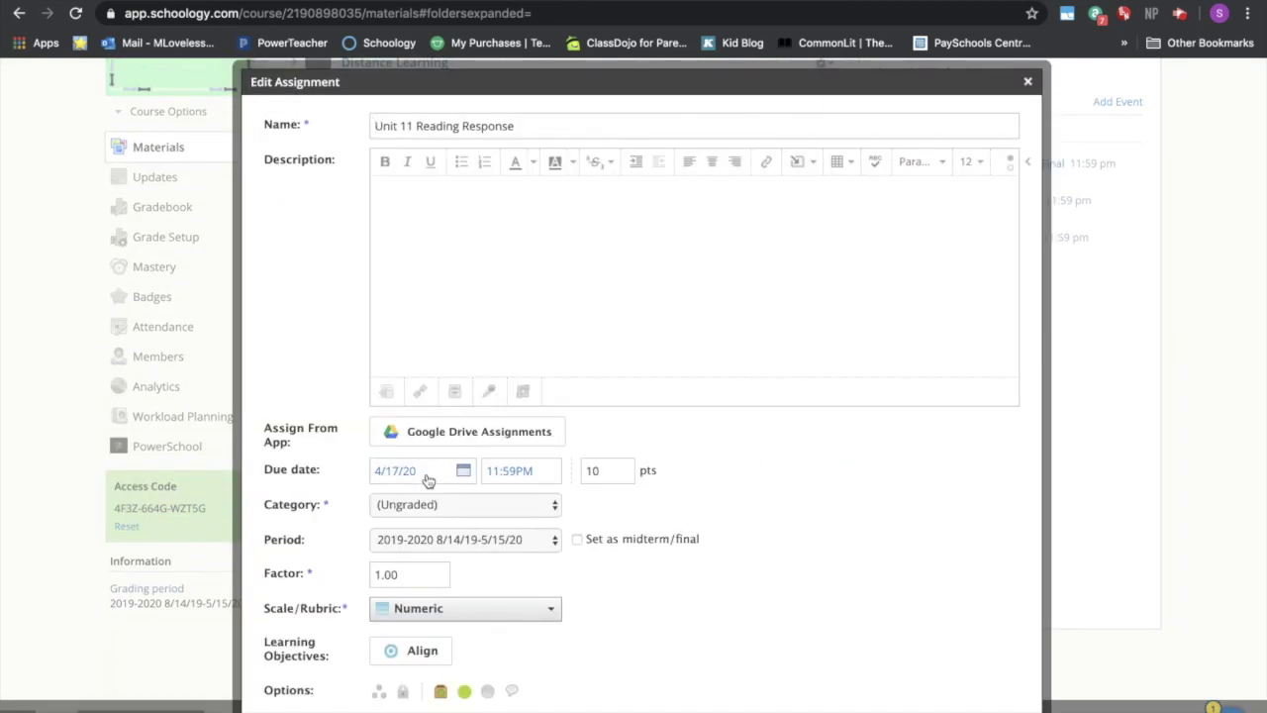
left_click(451, 431)
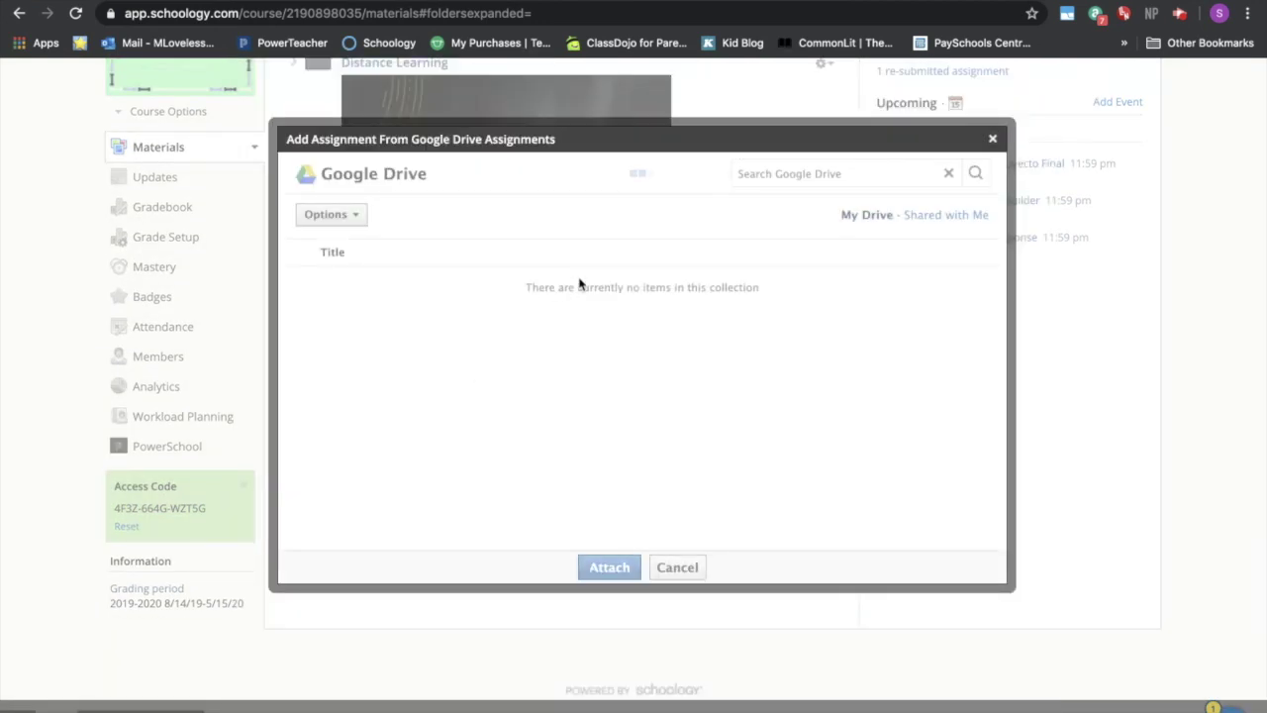
left_click(828, 168)
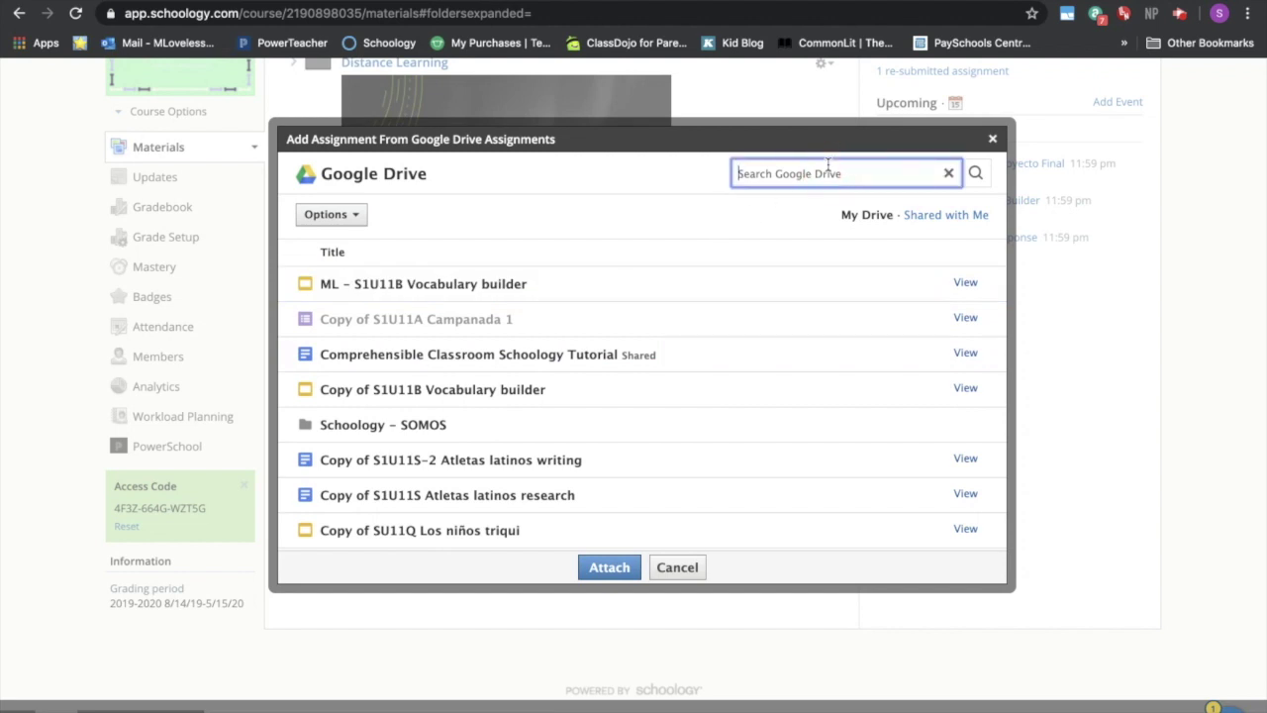
type("ML")
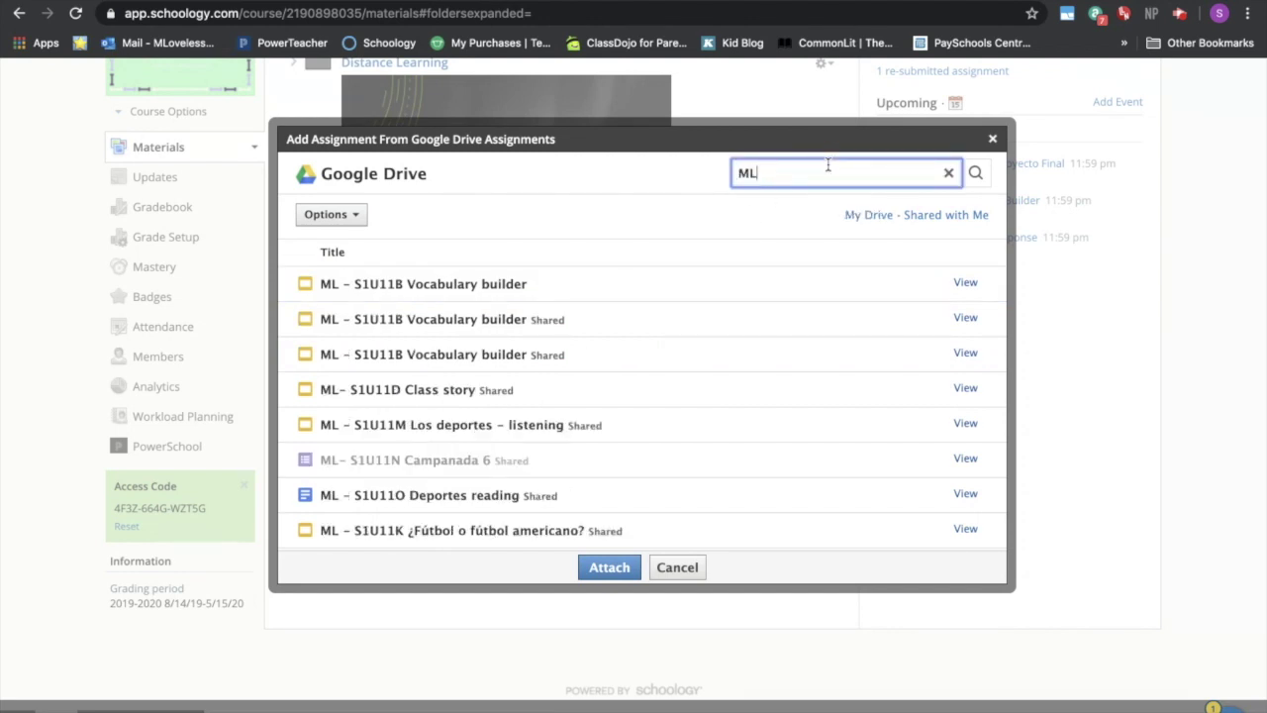
scroll(495, 366, "down", 3)
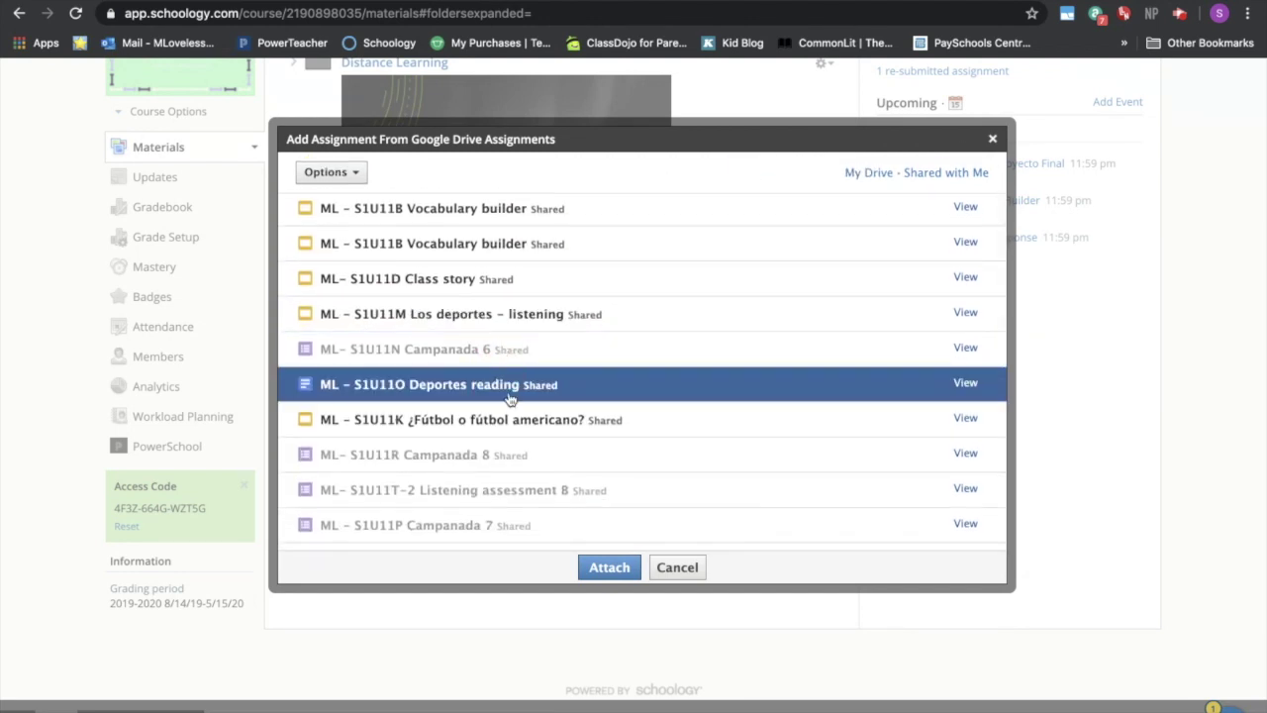
left_click(604, 566)
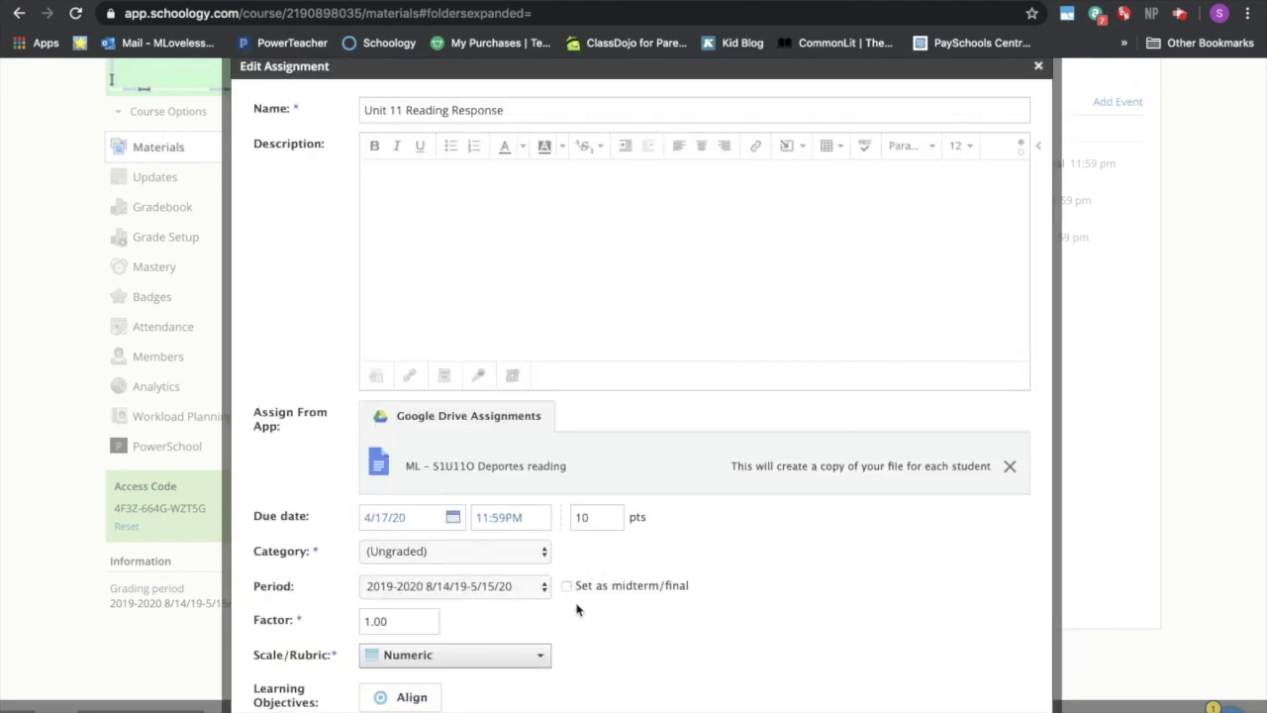
scroll(589, 594, "down", 2)
left_click(584, 703)
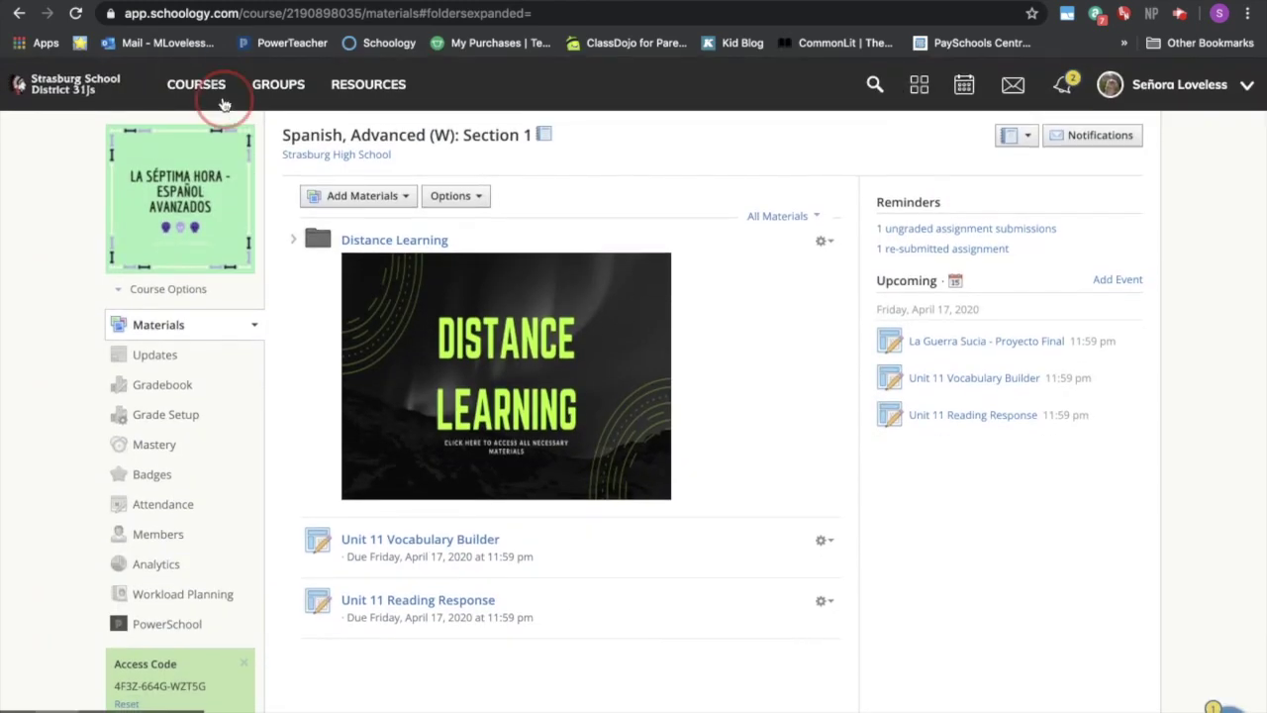
- Go to Comprehensible Classroom - SOMOS: Section 1, open Unit 11 - Los Deportes, and bring up its Student Completion rules
left_click(225, 104)
left_click(1081, 461)
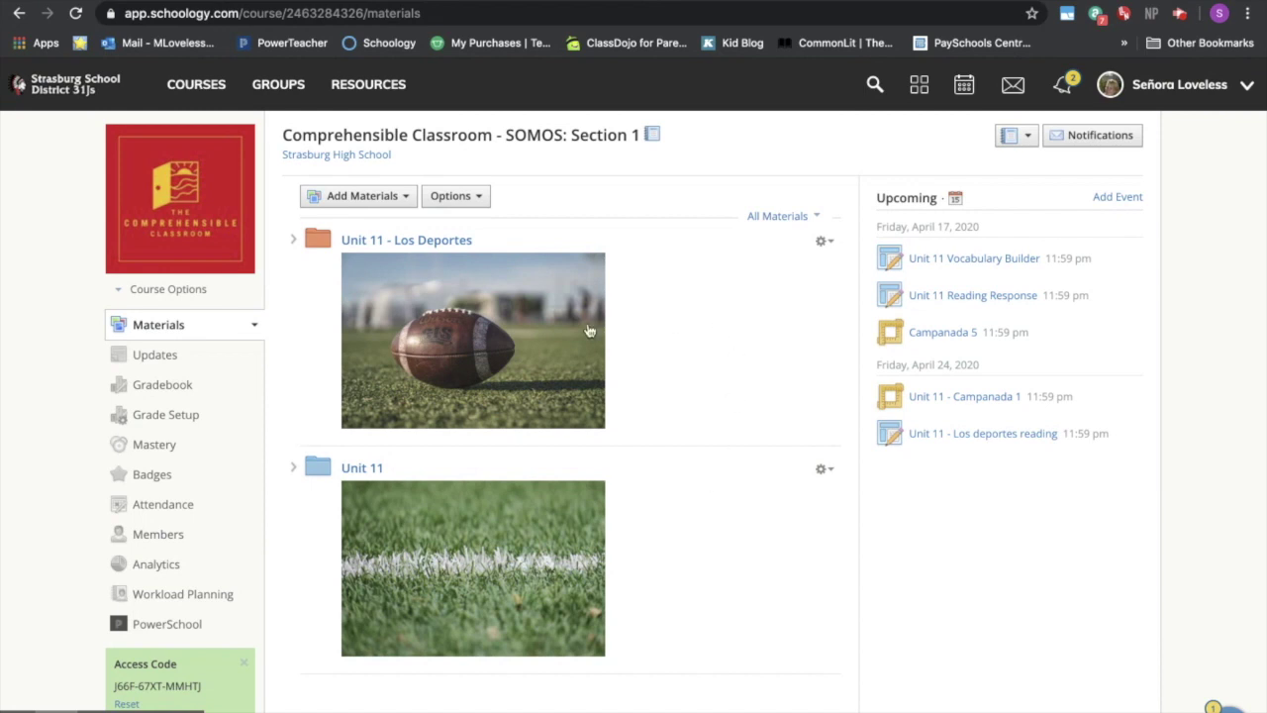
left_click(419, 241)
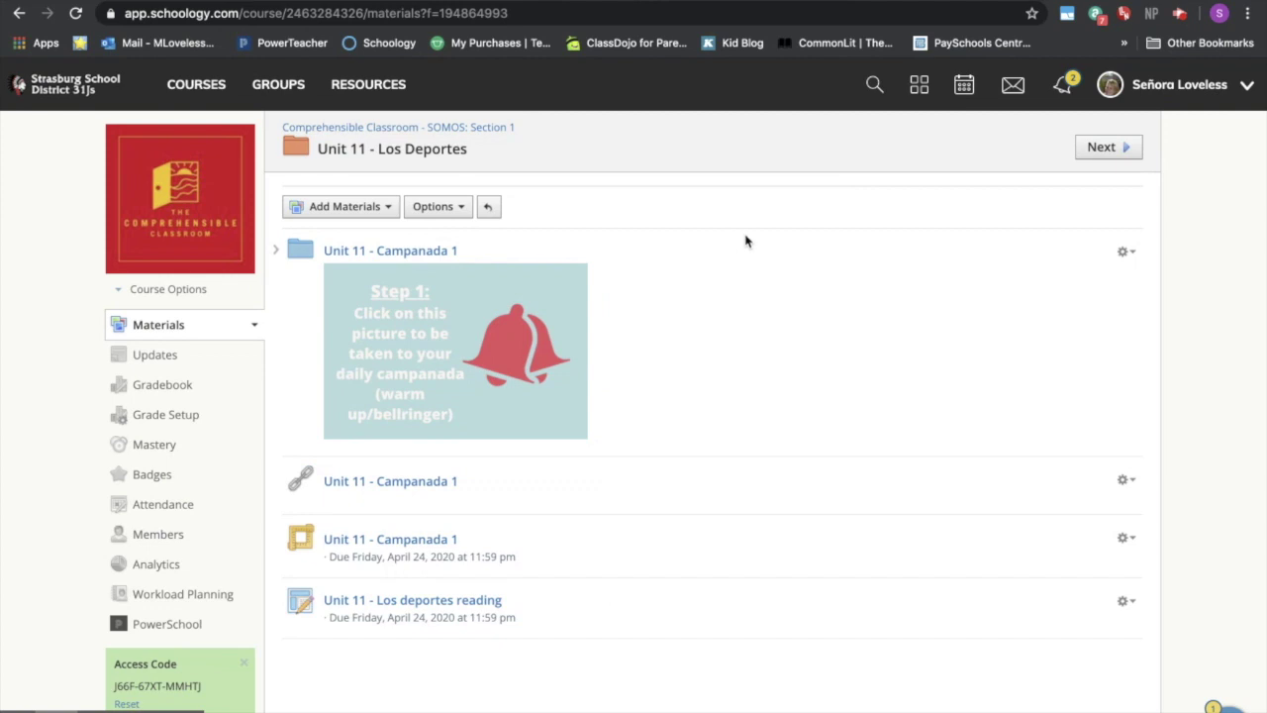
left_click(442, 209)
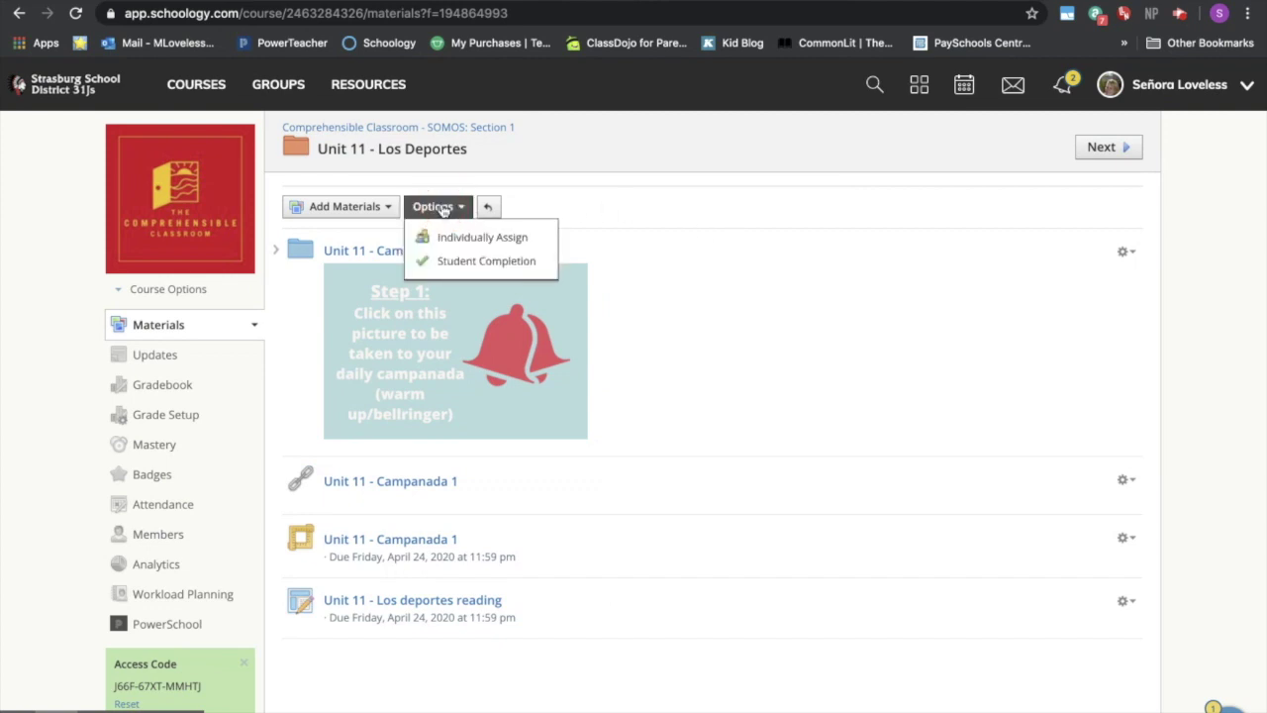
left_click(465, 261)
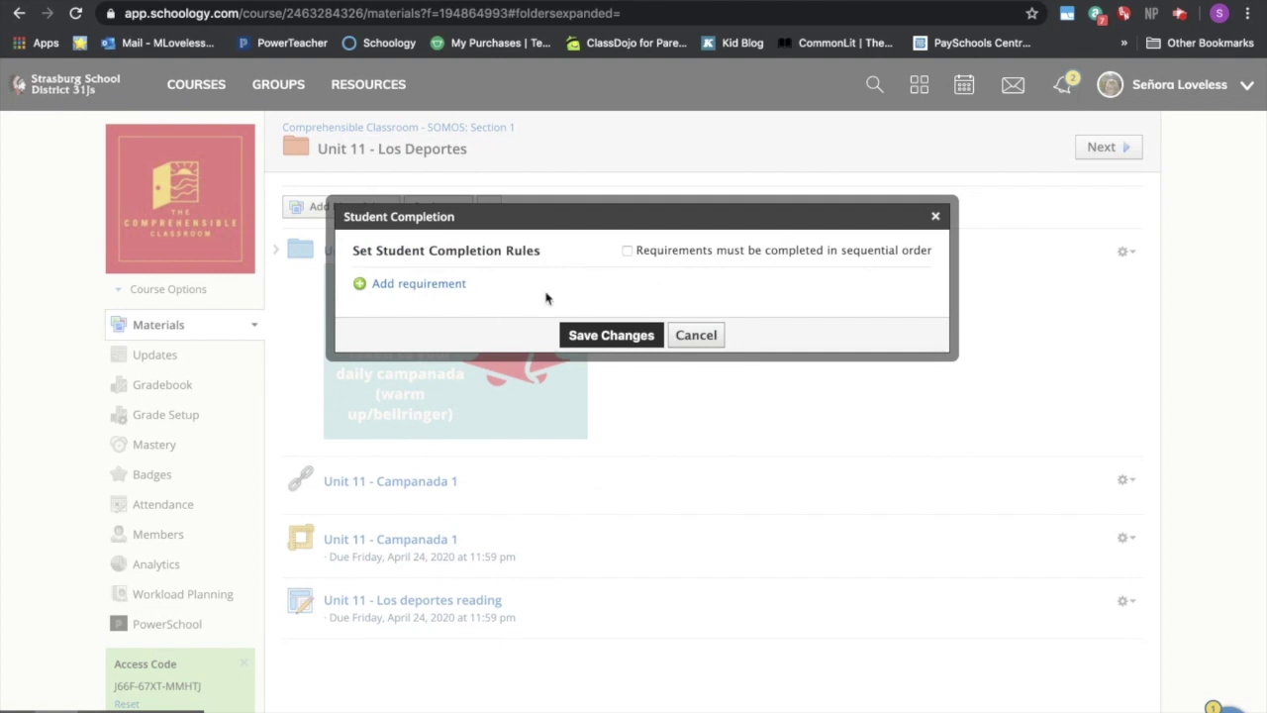
- Add a first completion rule requiring students to complete the Campanada 1 folder
left_click(696, 338)
left_click(443, 207)
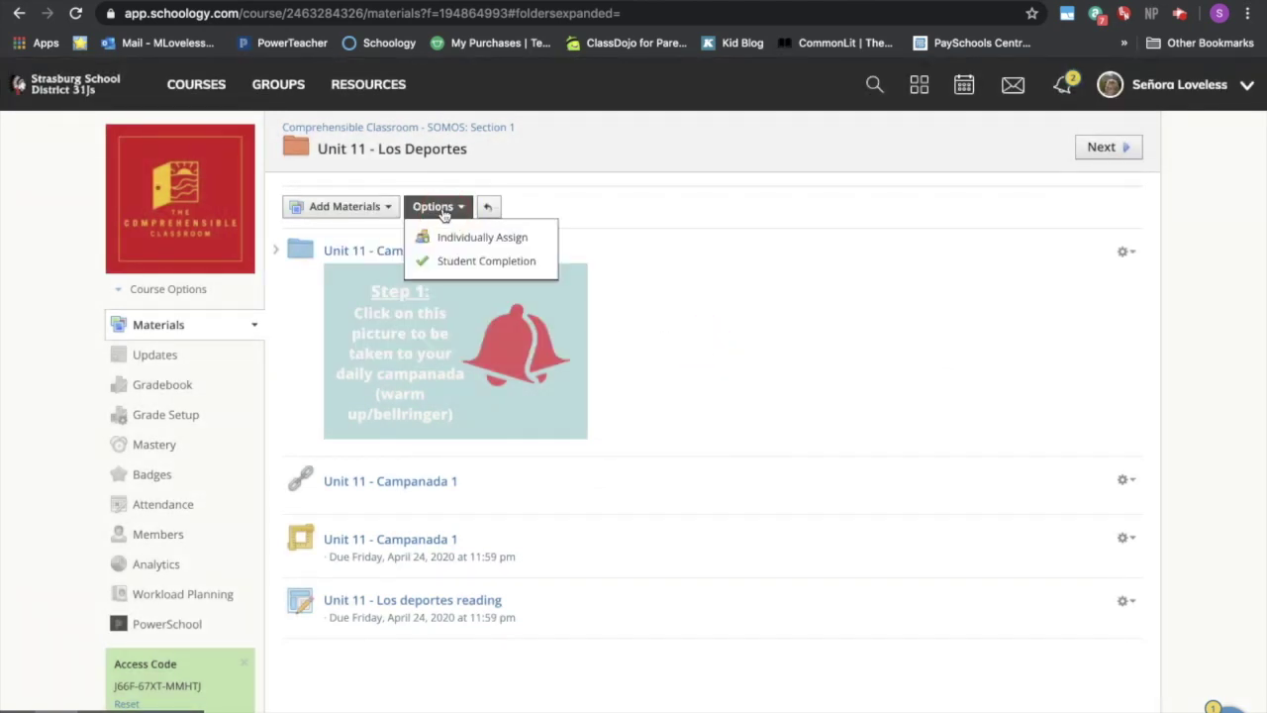
left_click(463, 262)
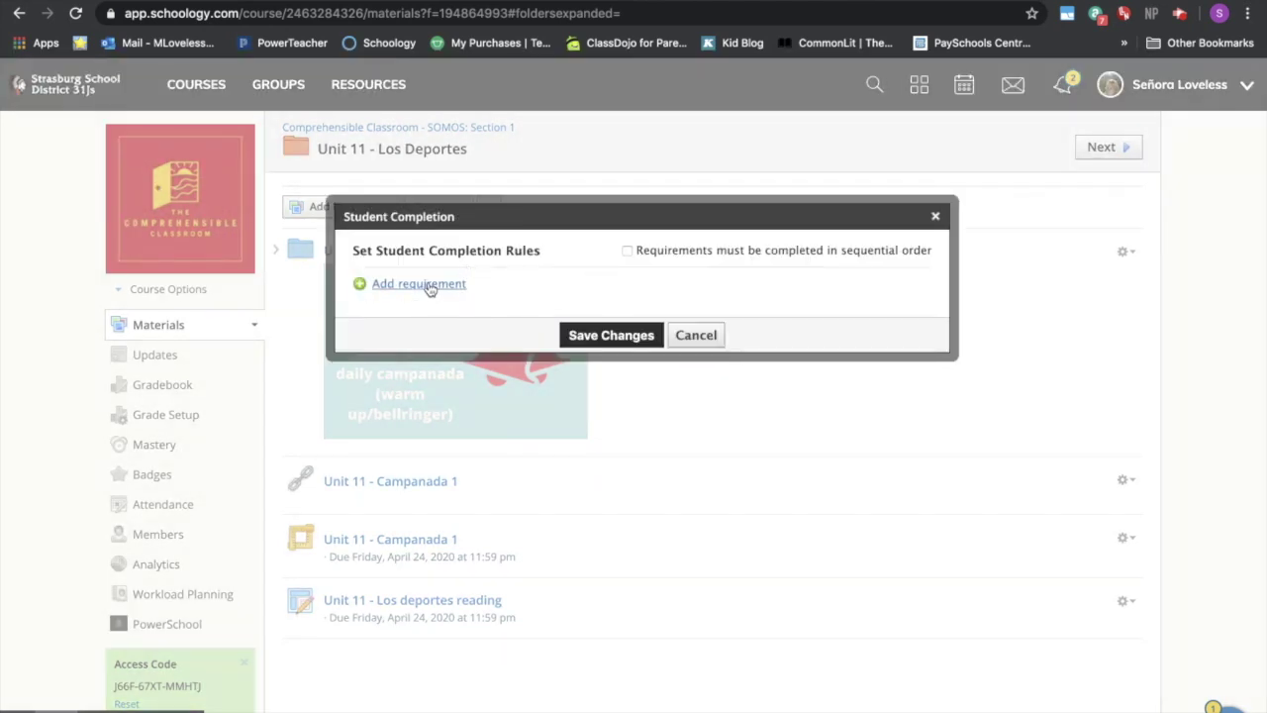
left_click(428, 285)
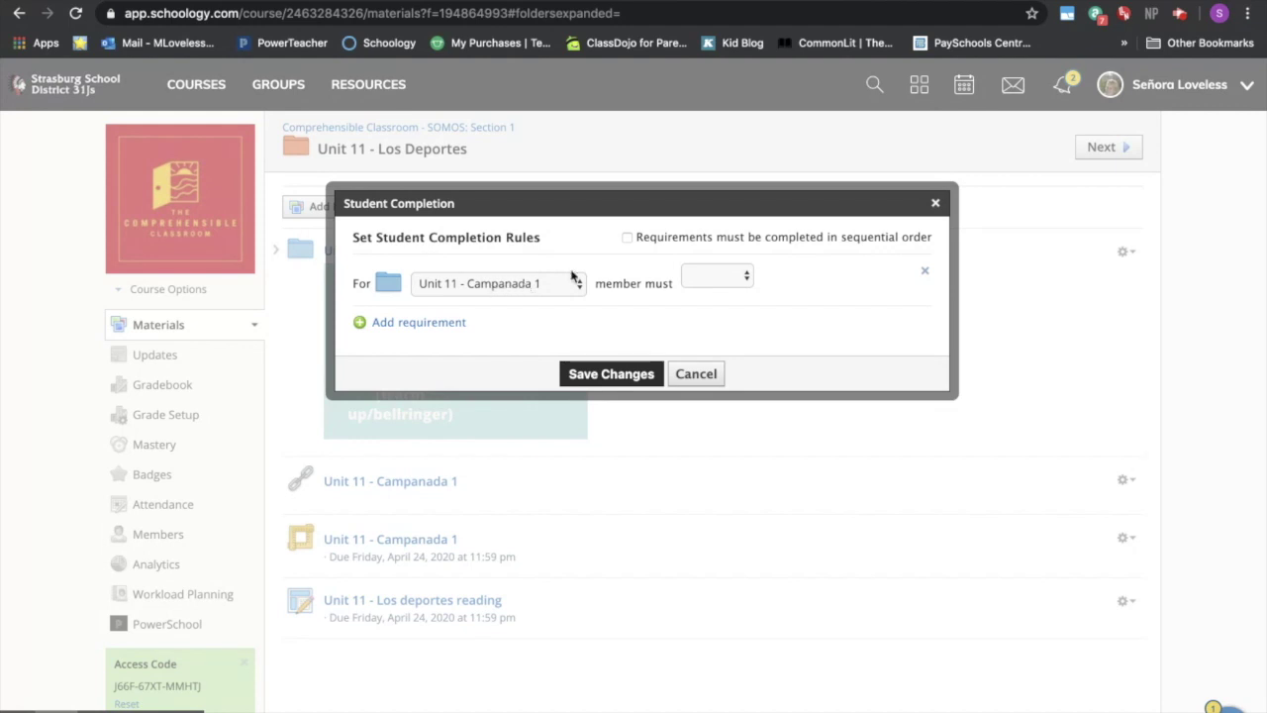
left_click(709, 274)
left_click(709, 275)
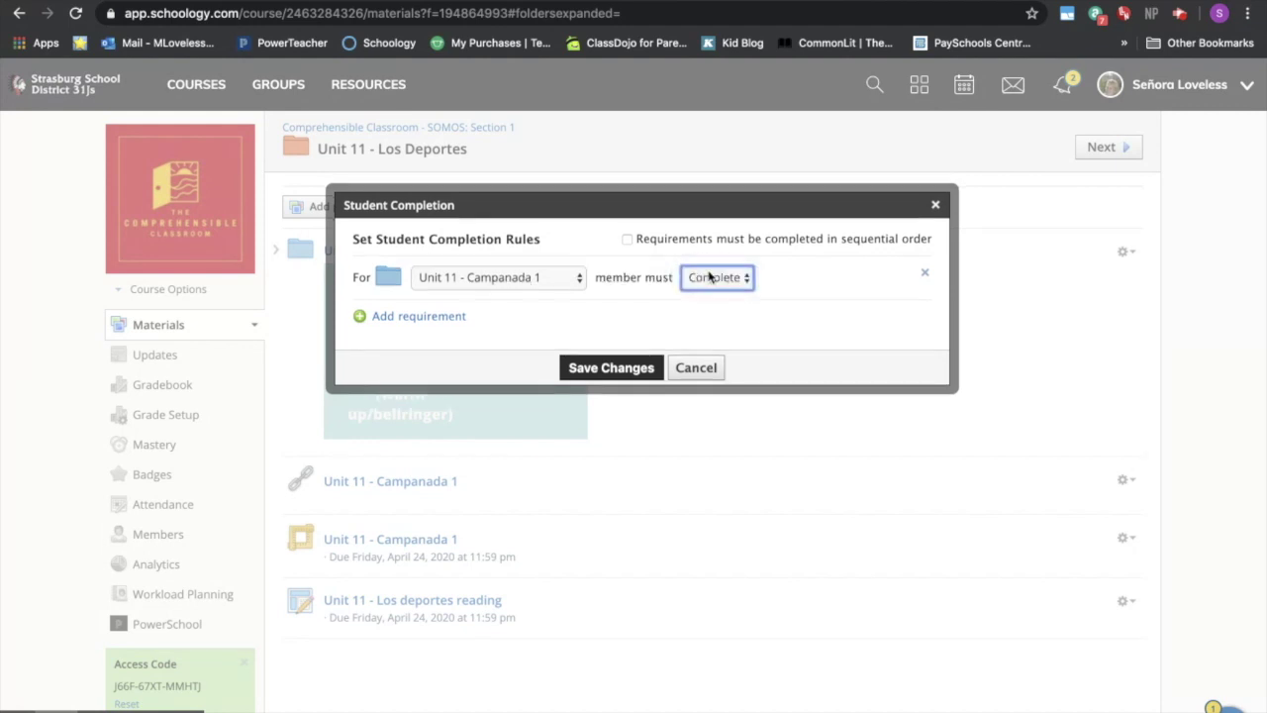
- Add a second rule requiring a submission for Unit 11 - Los deportes reading
left_click(388, 322)
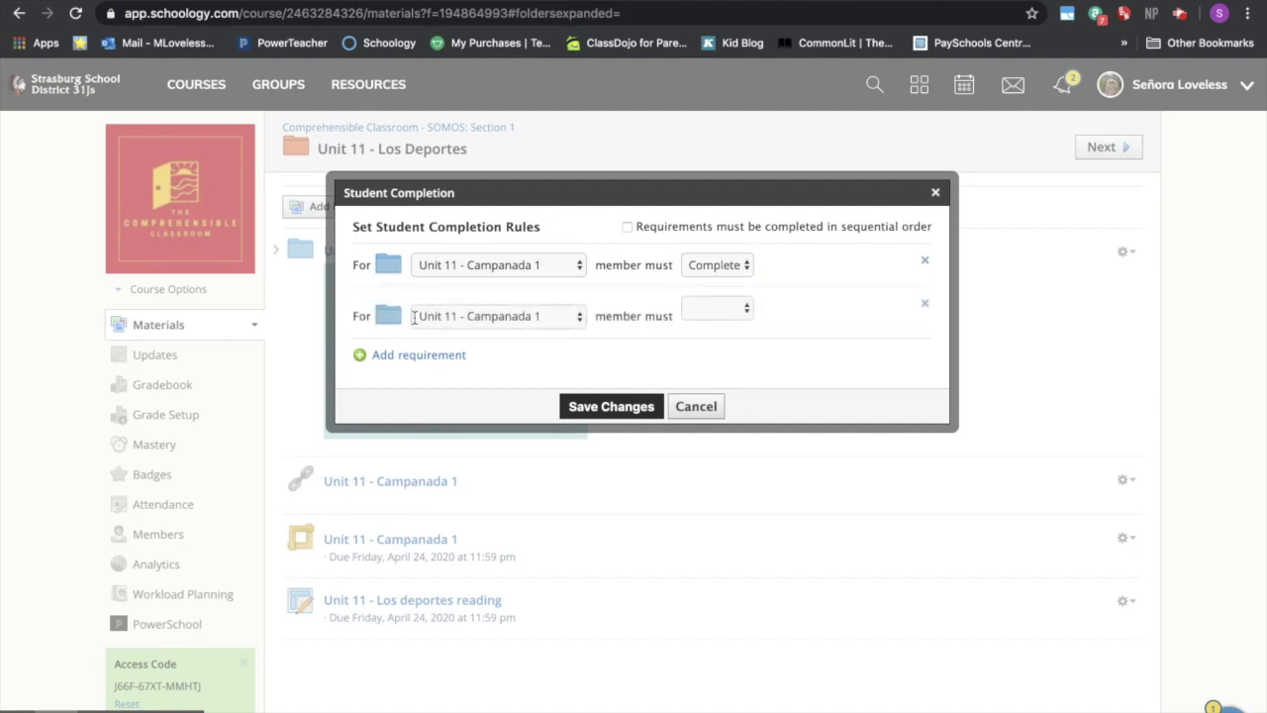
left_click(467, 317)
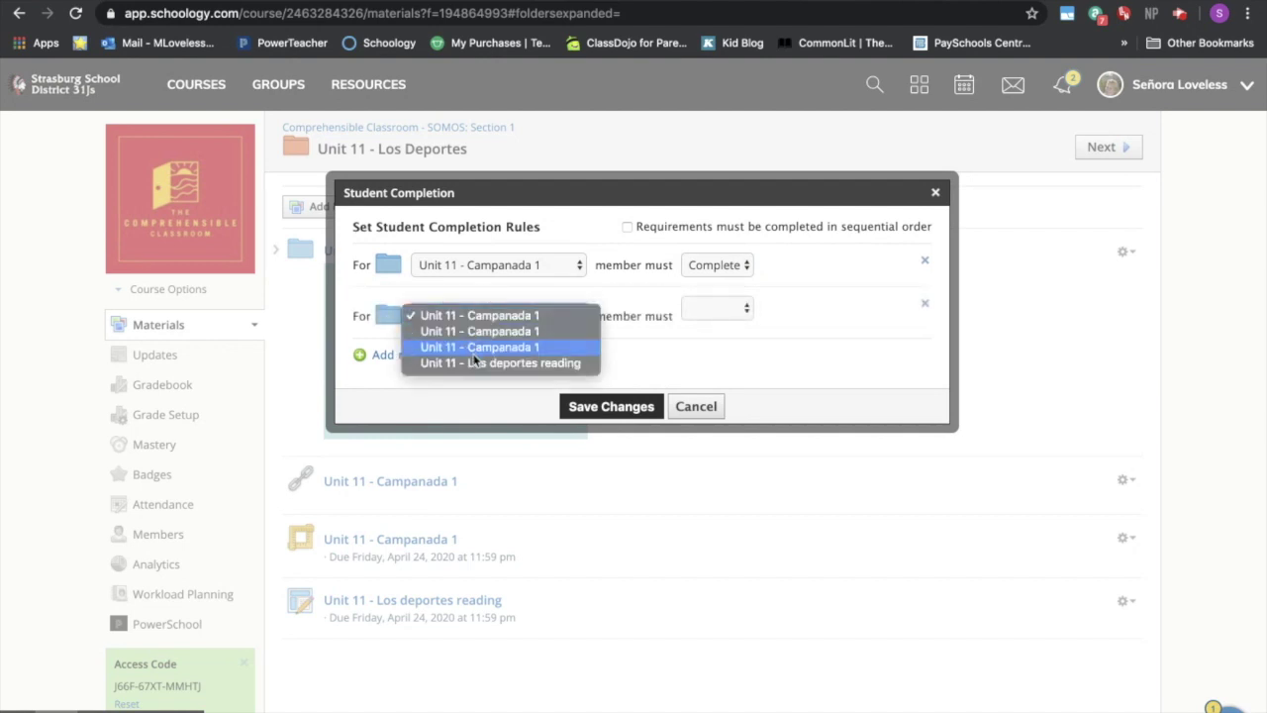
left_click(472, 363)
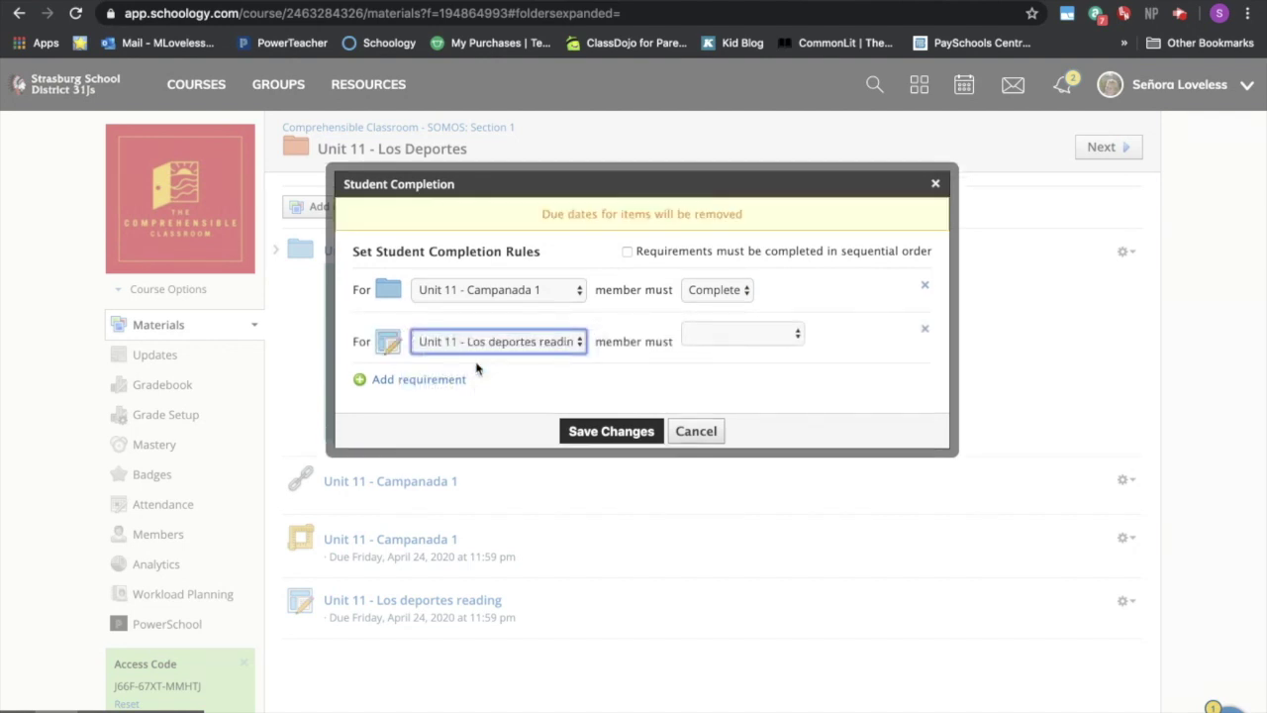
left_click(722, 337)
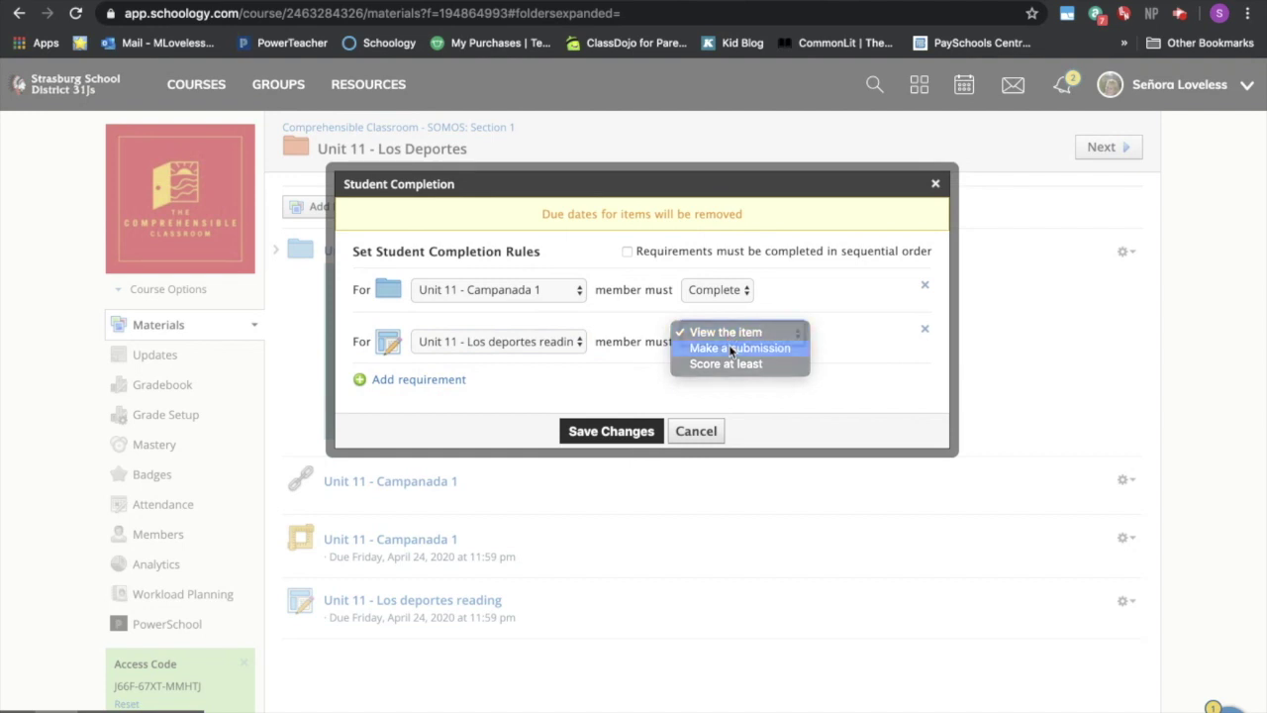
left_click(732, 348)
- Add a third rule requiring students to view the Campanada 1 link, and save the rules
left_click(451, 376)
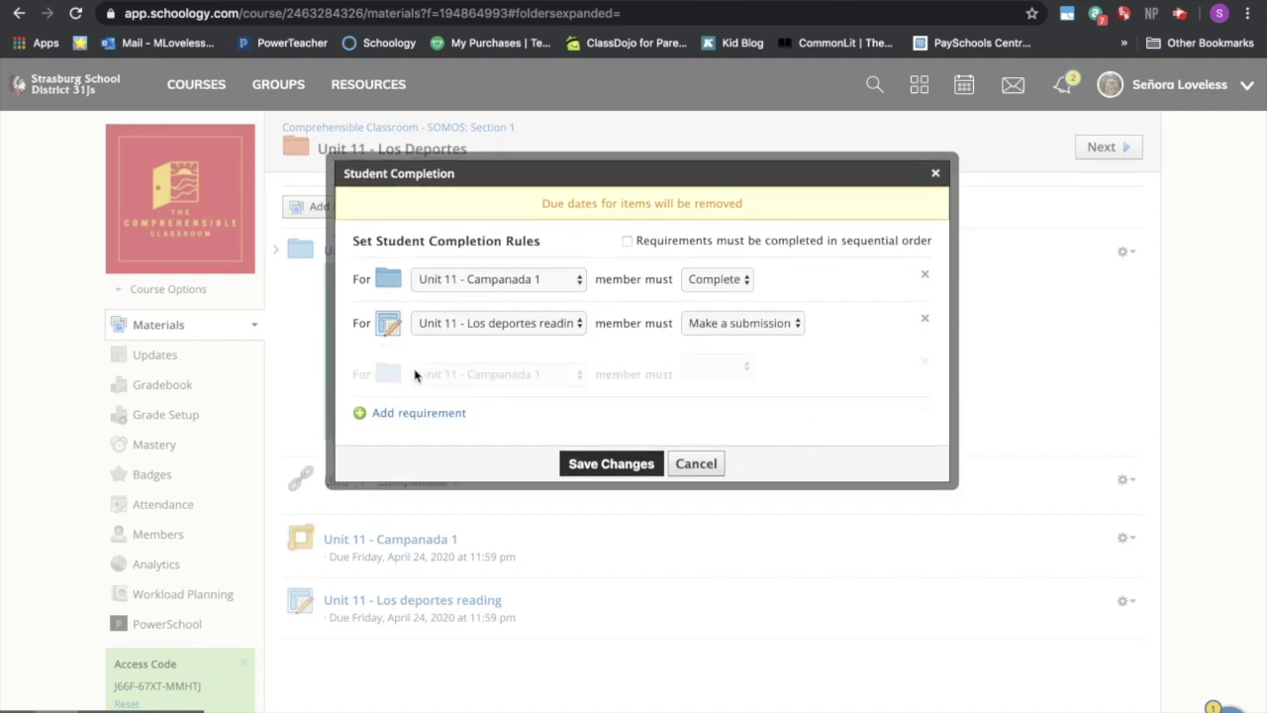
left_click(467, 374)
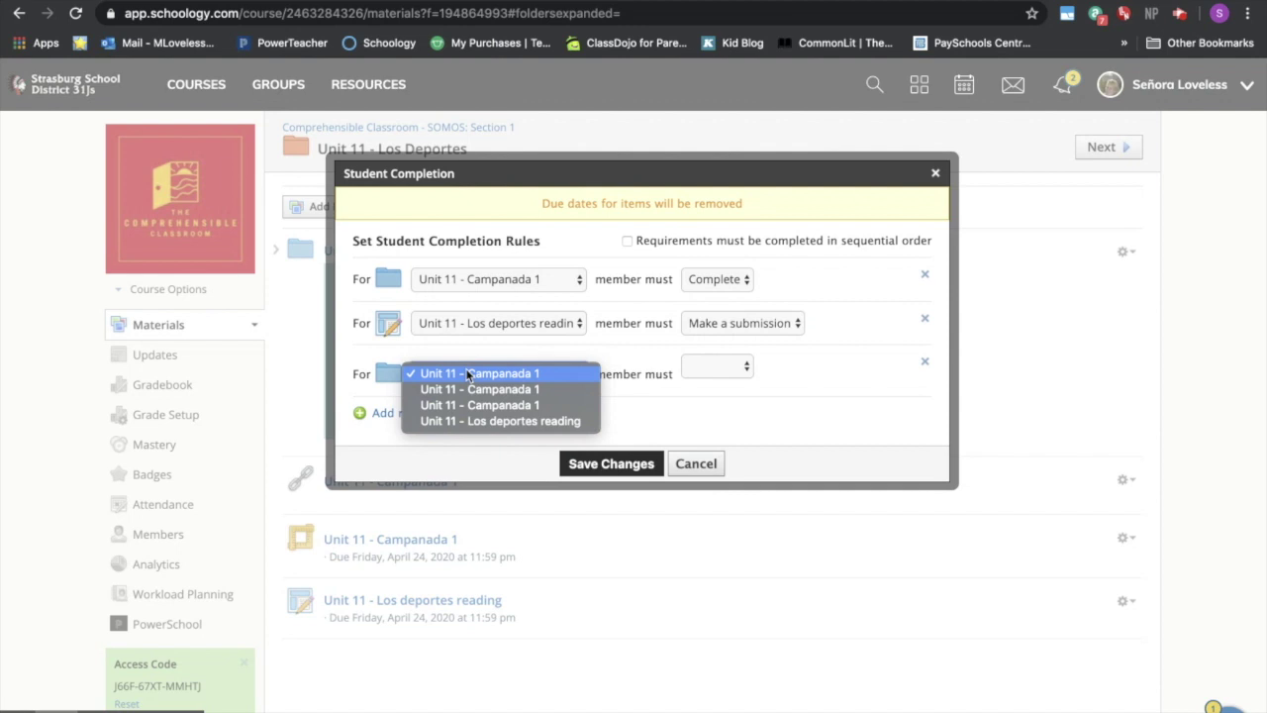
left_click(476, 389)
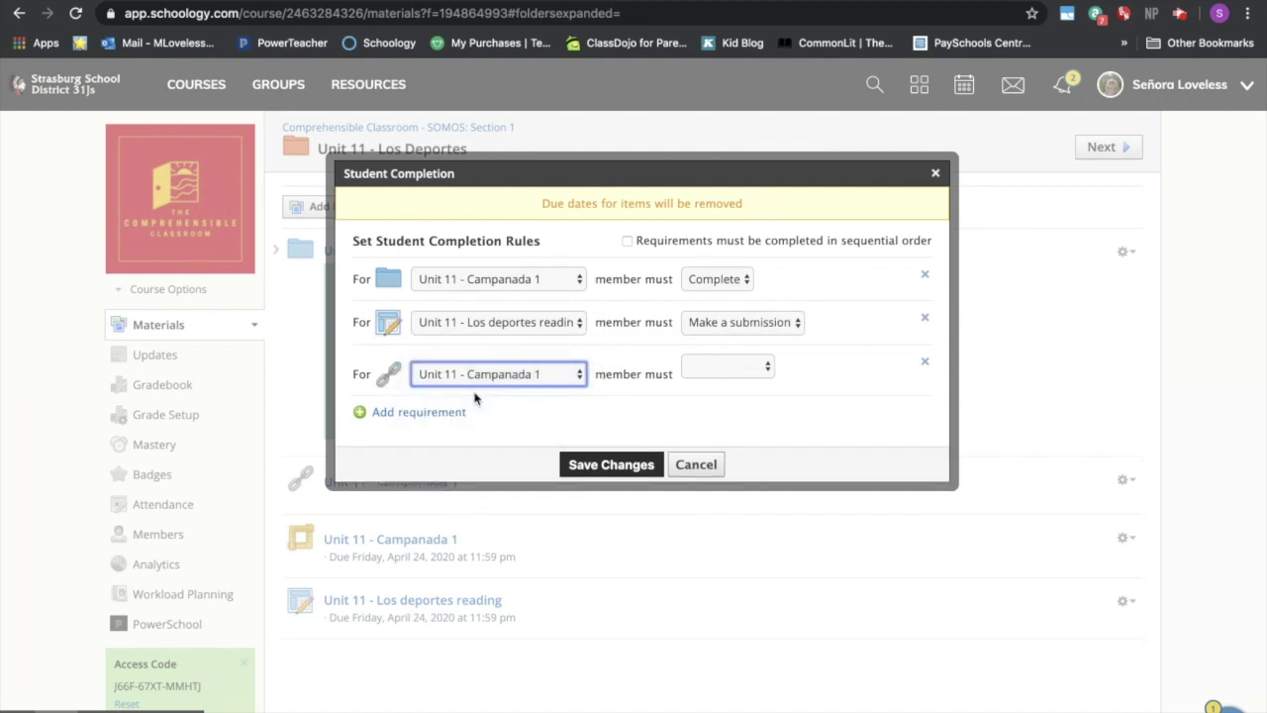
left_click(751, 368)
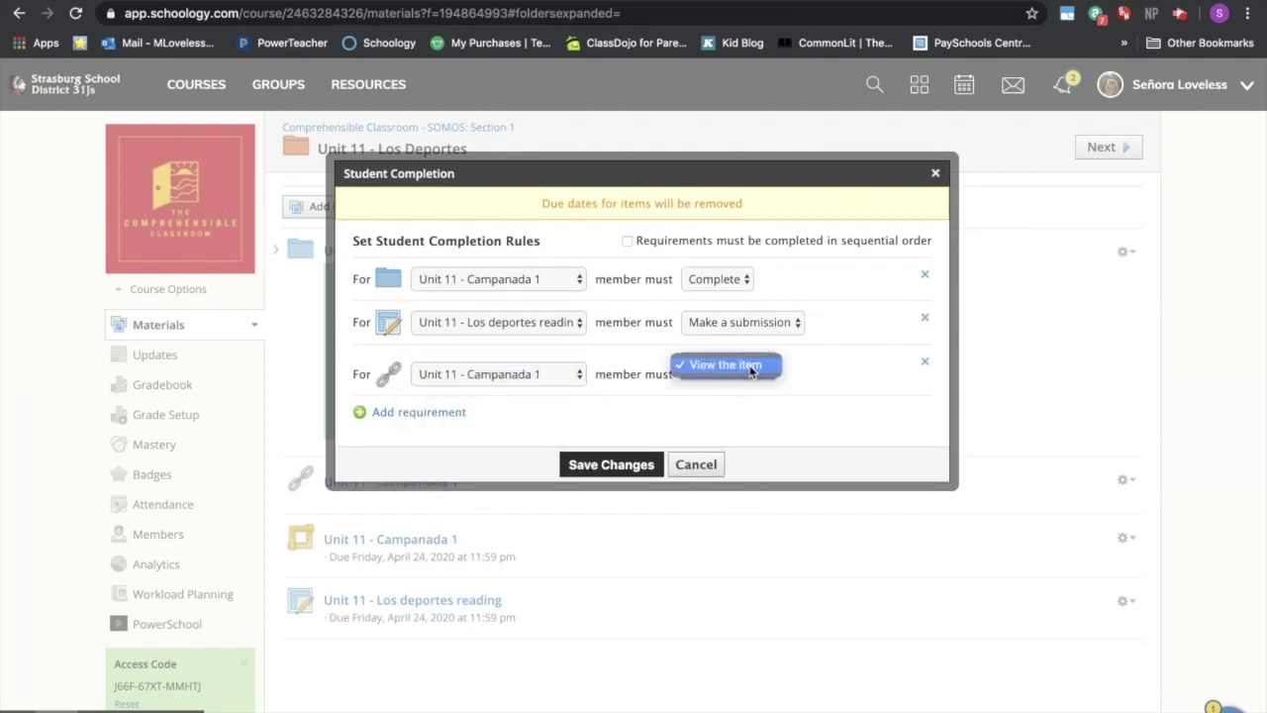
left_click(751, 366)
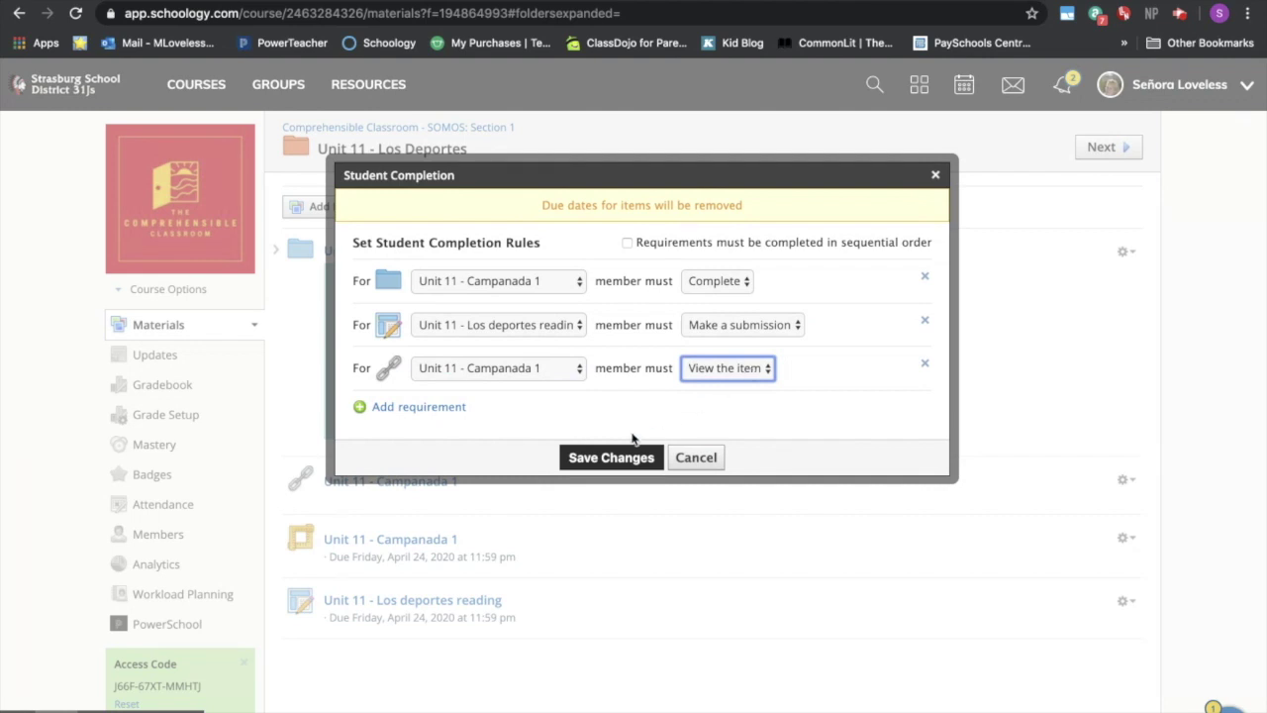
left_click(611, 458)
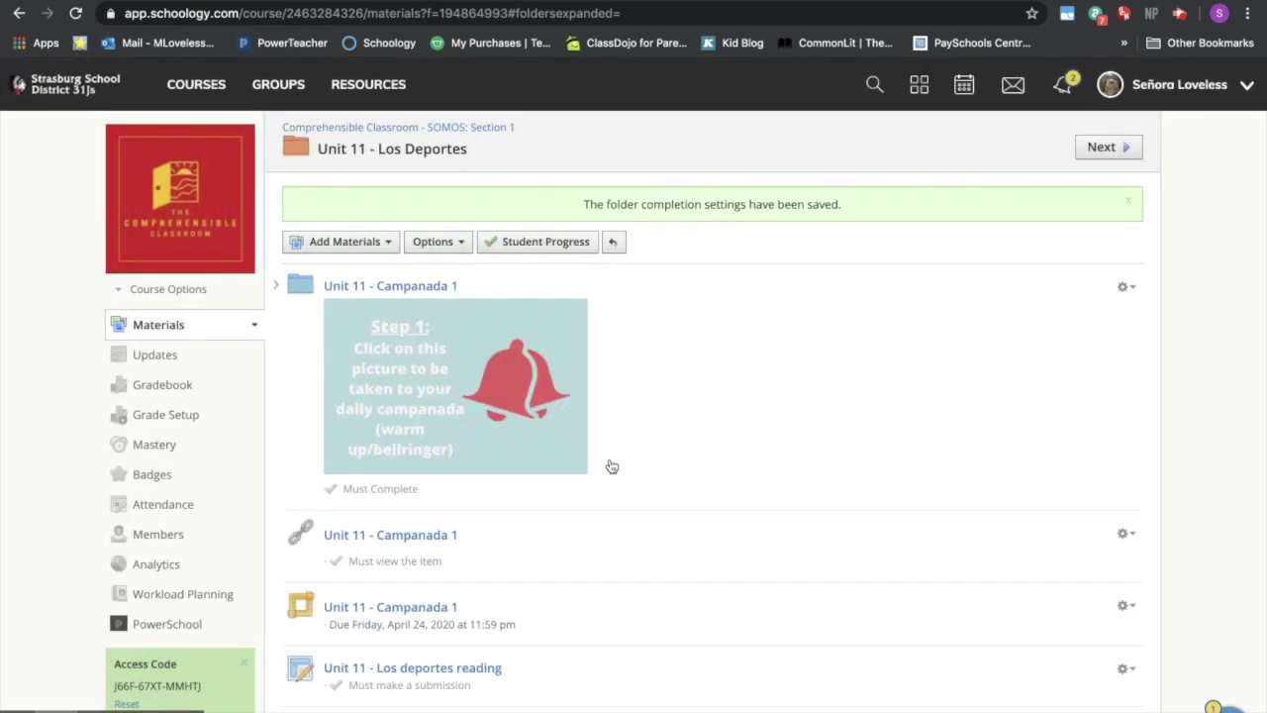
- Review Student Progress for Unit 11 - Los Deportes (one student 50%, two 0%), then return to the course materials
scroll(668, 475, "down", 2)
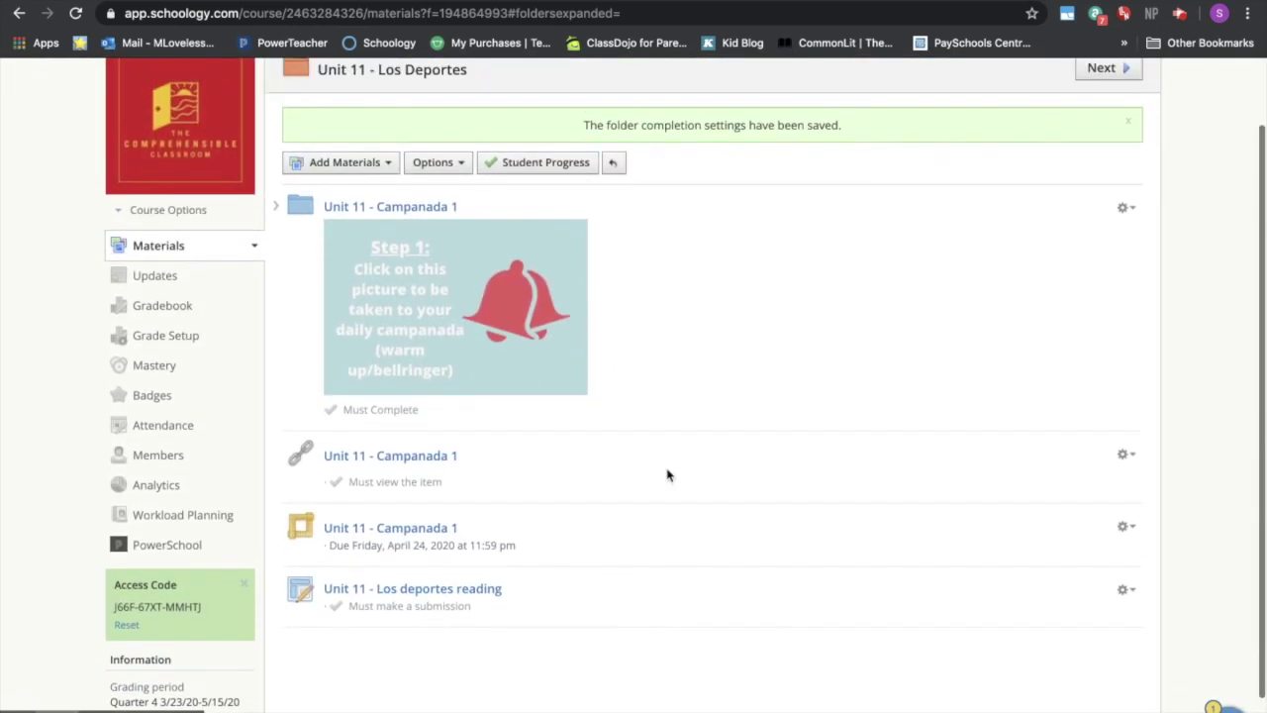
left_click(584, 166)
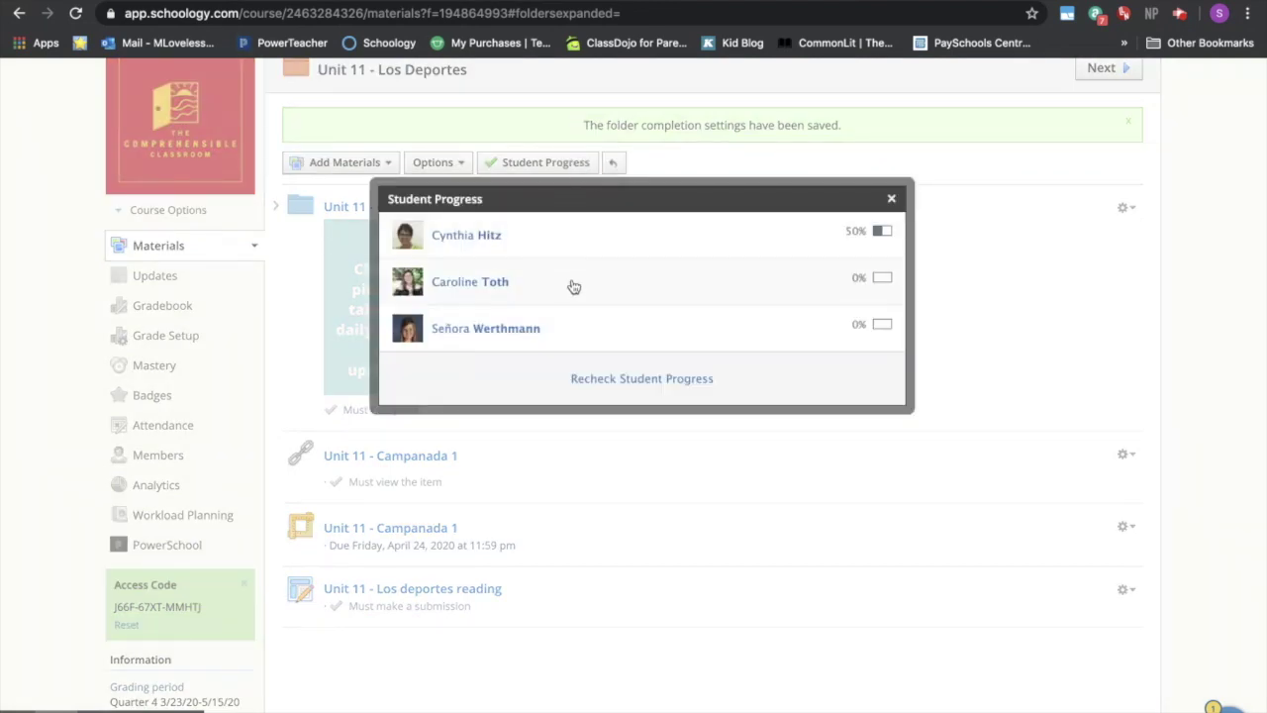
scroll(572, 286, "down", 1)
scroll(572, 286, "up", 1)
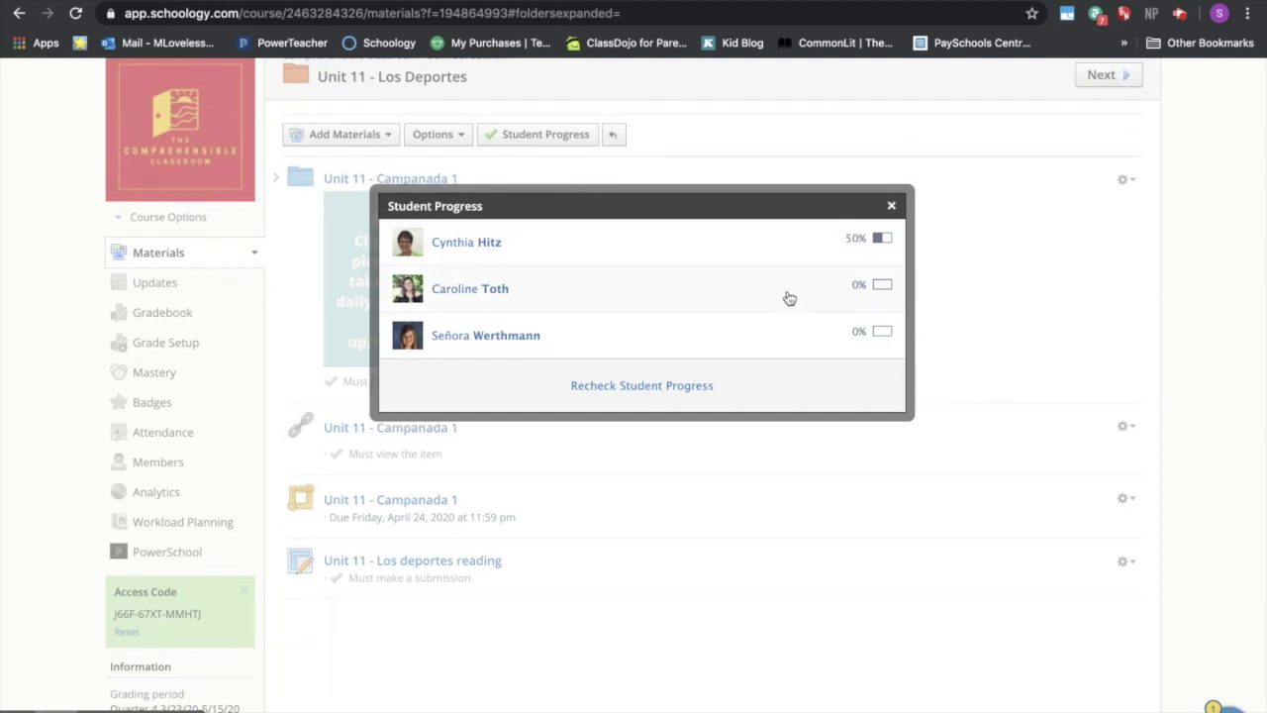
left_click(891, 208)
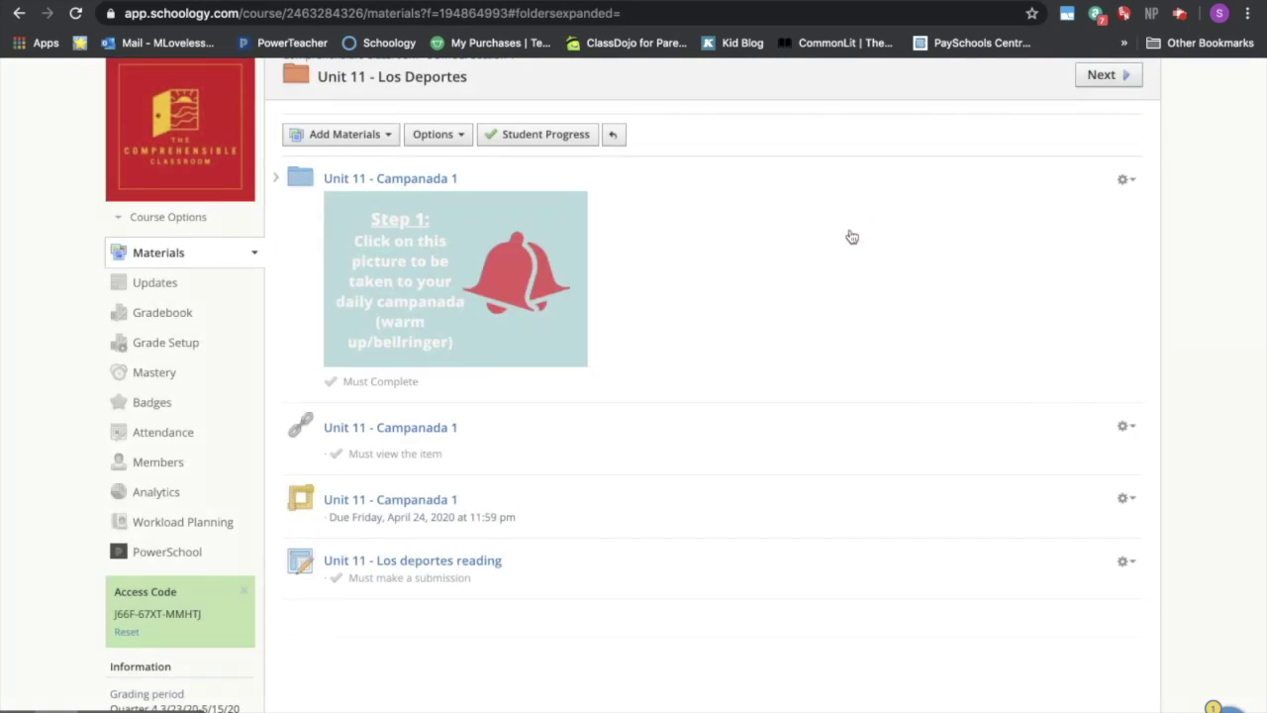
scroll(712, 314, "up", 2)
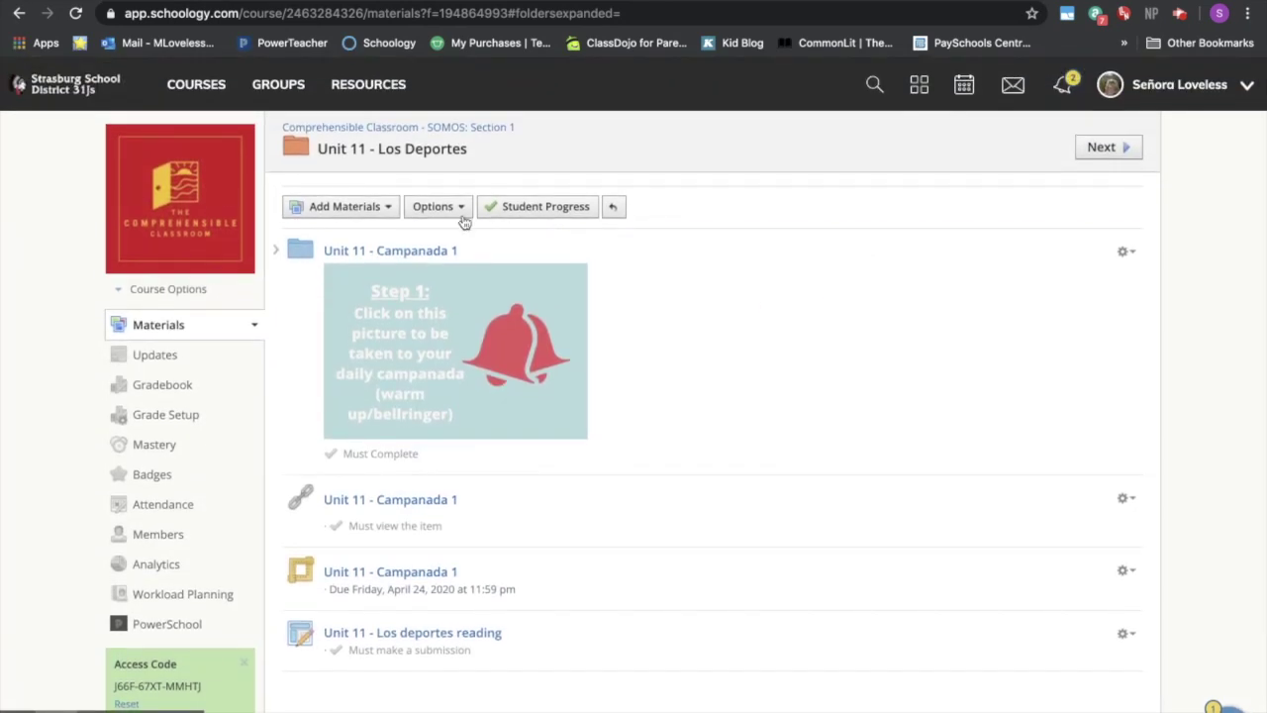
left_click(417, 129)
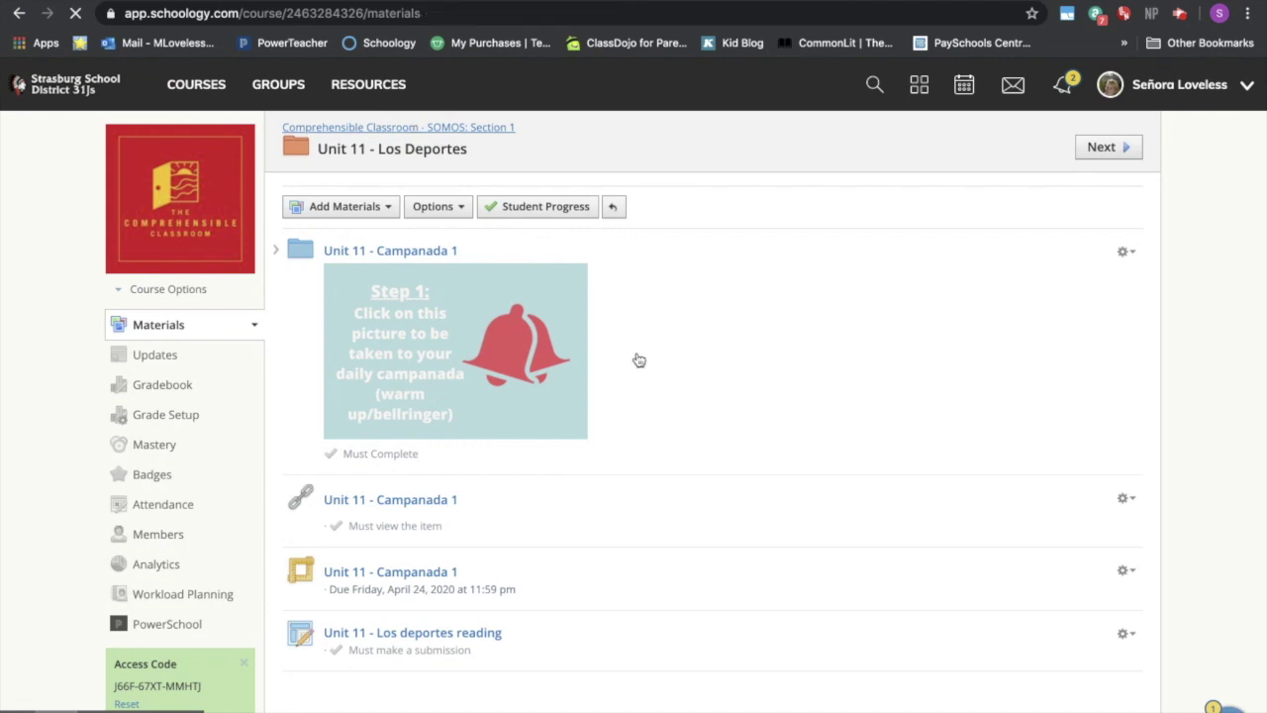